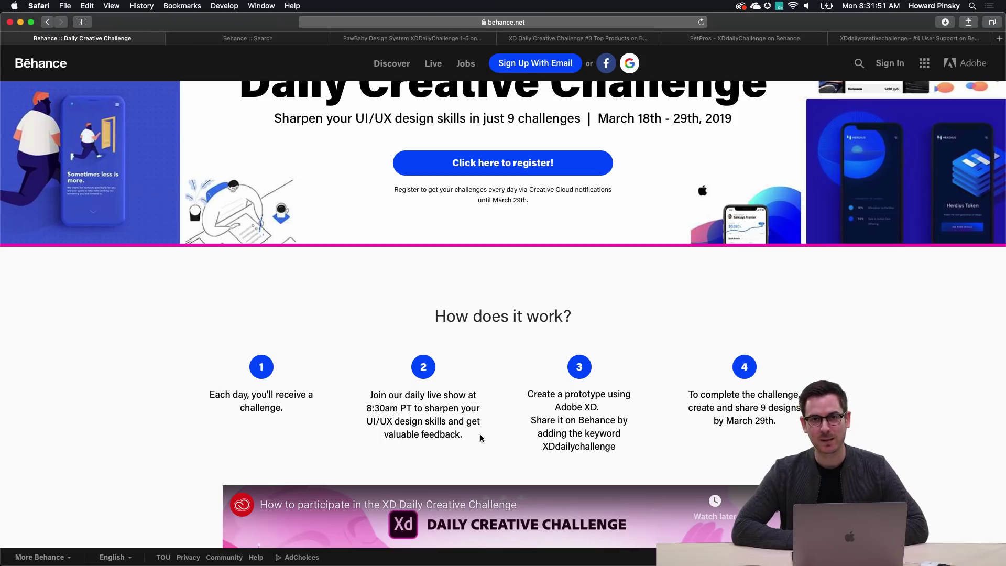
Review the Daily Creative Challenge page's participation steps and its Get XD and Slack community cards.
scroll(522, 398, "down", 2)
scroll(521, 399, "up", 1)
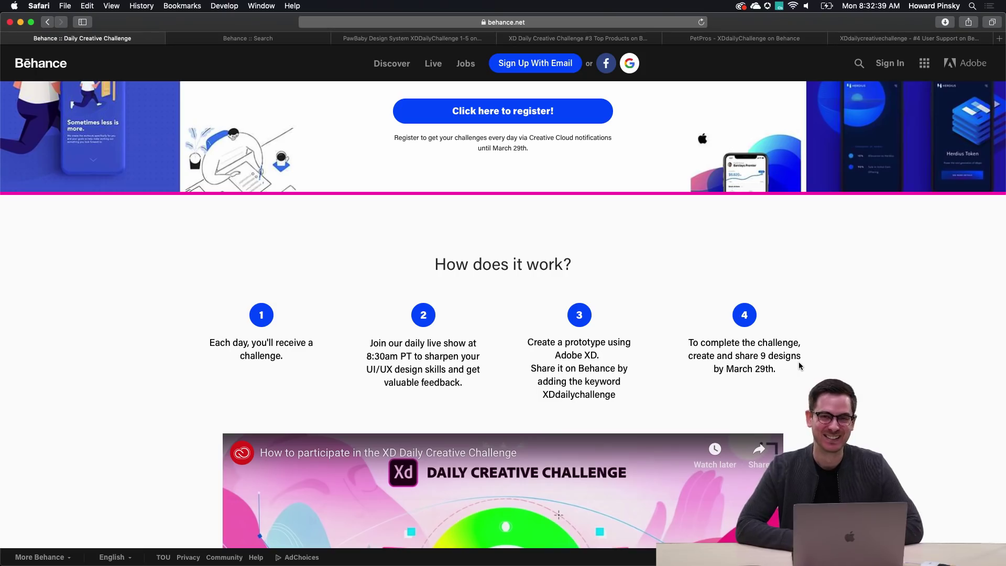
scroll(859, 335, "down", 5)
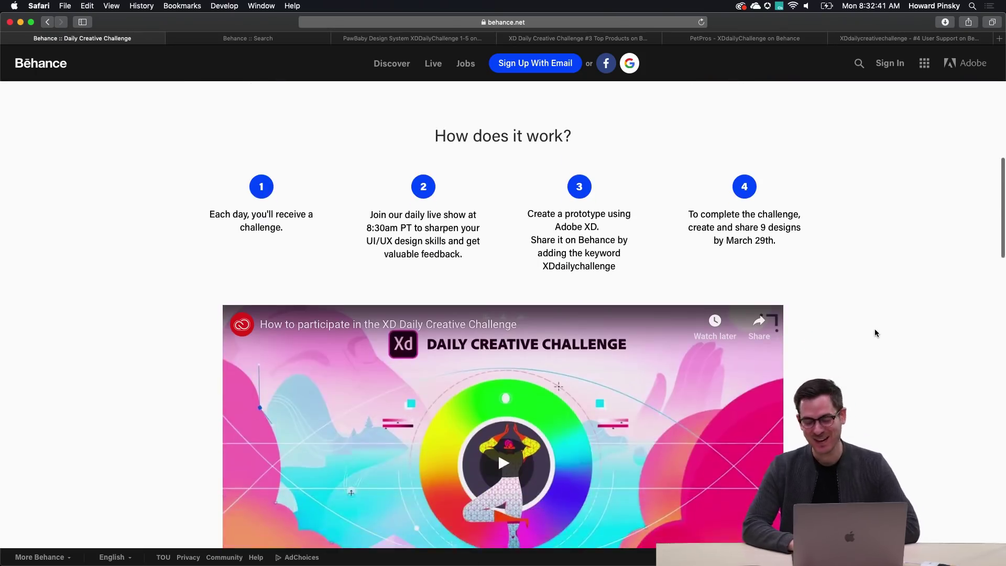
scroll(875, 333, "down", 10)
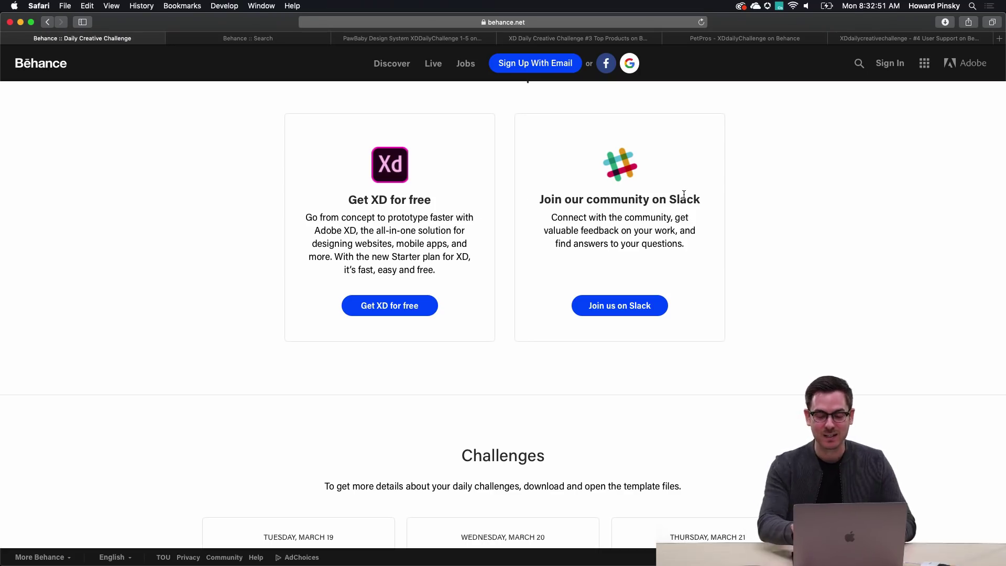
Switch to Slack and look through the Adobe XD workspace's announcements, design_feedback and introductions channels.
key("super+Tab")
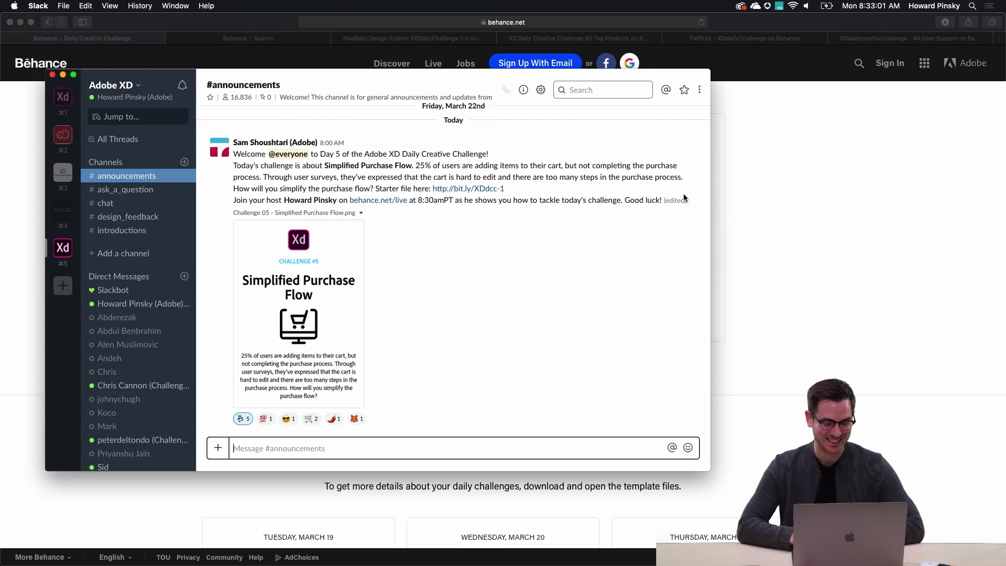
left_click_drag(490, 81, 628, 76)
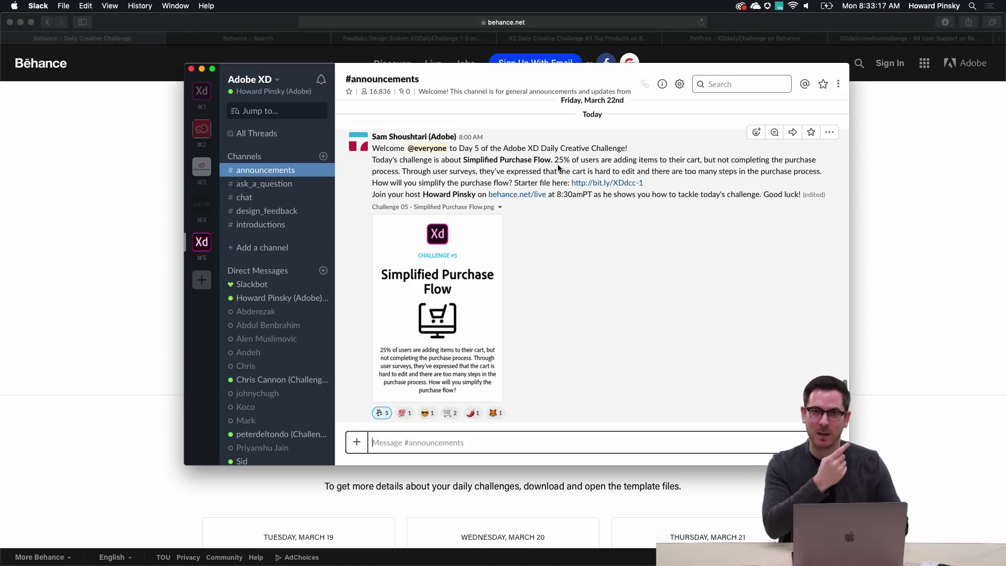
mouse_move(474, 245)
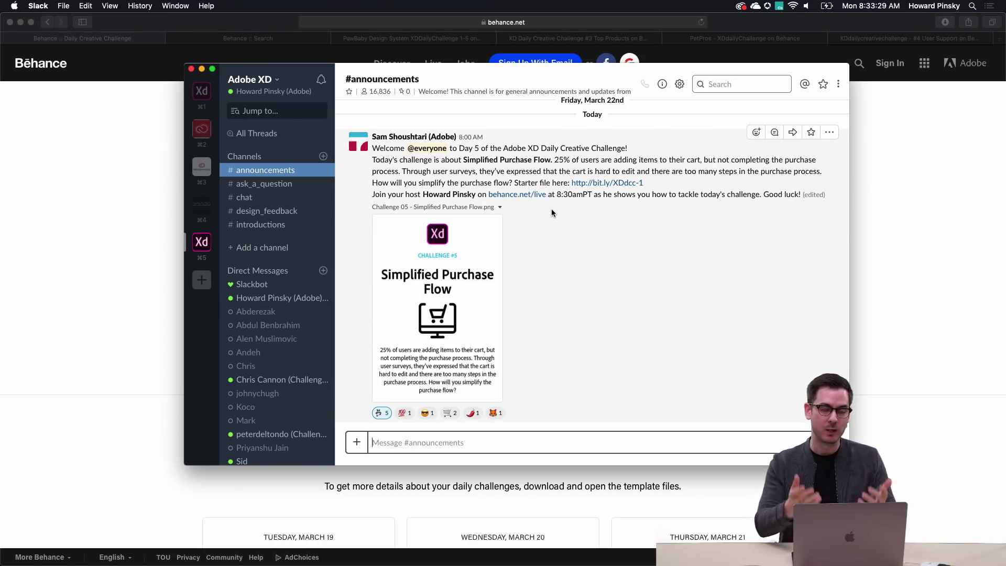
left_click(249, 209)
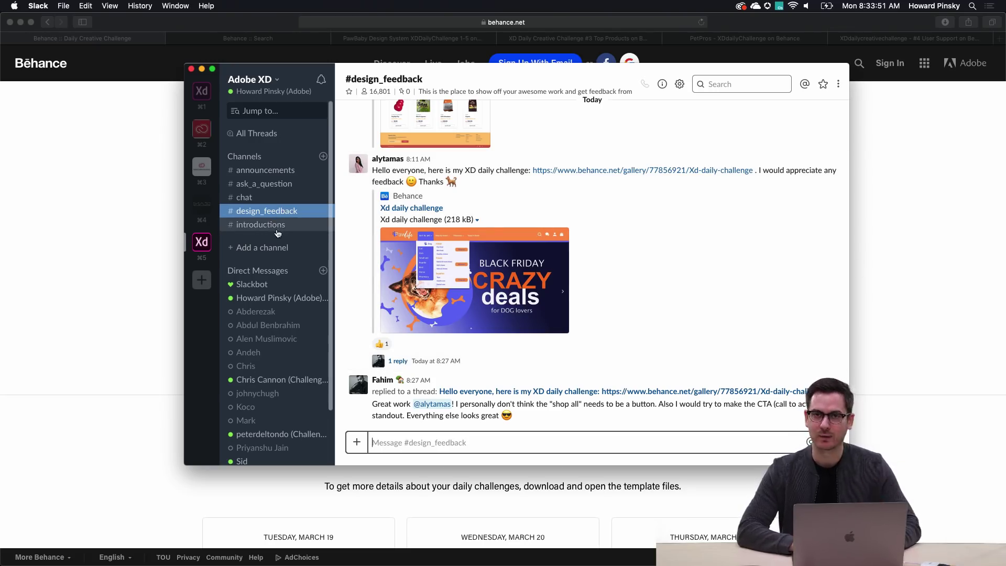
left_click(277, 231)
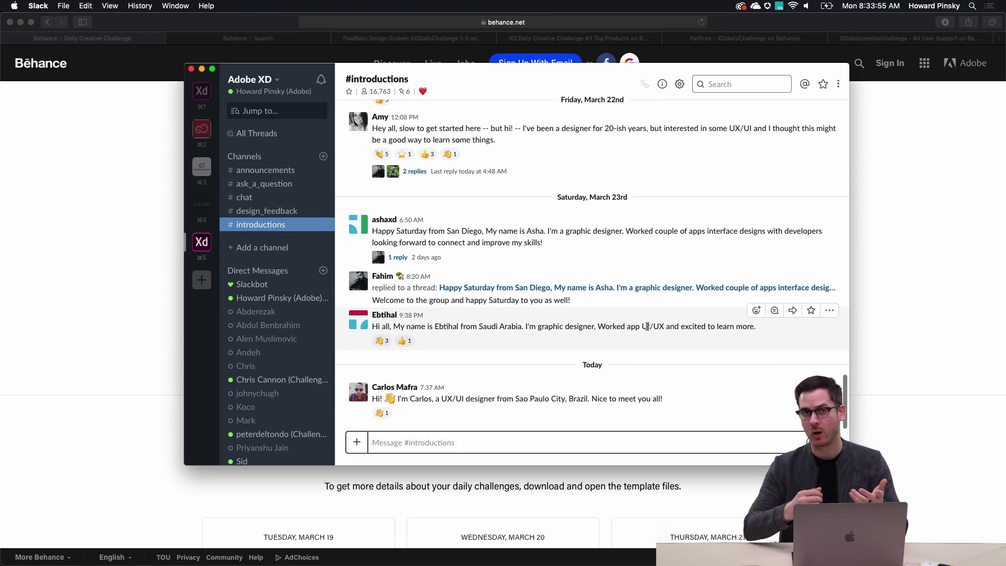
Return to the Behance challenge page in Safari and examine the daily challenge cards, including Simplified Purchase Flow.
left_click(963, 282)
scroll(963, 283, "down", 7)
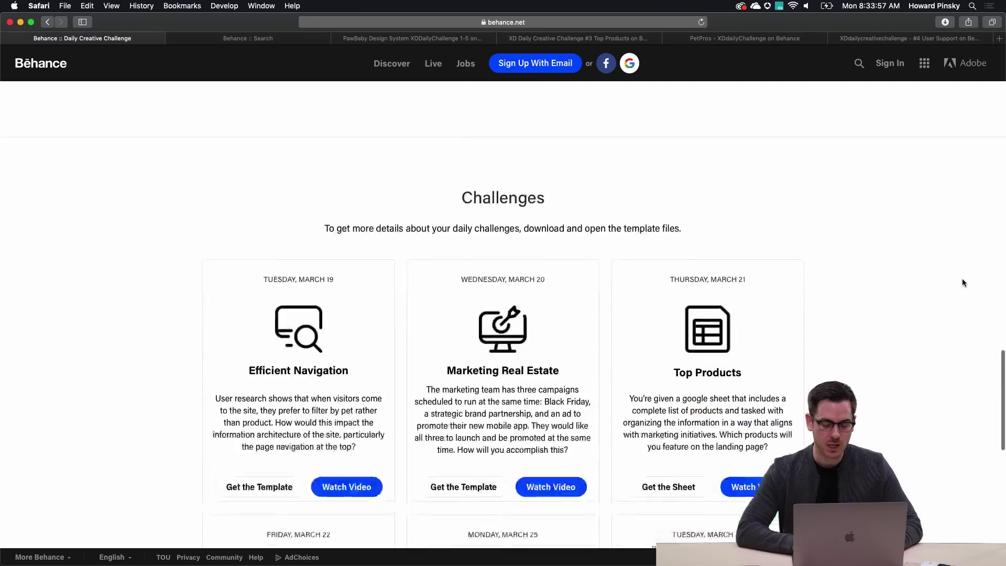
scroll(963, 283, "down", 1)
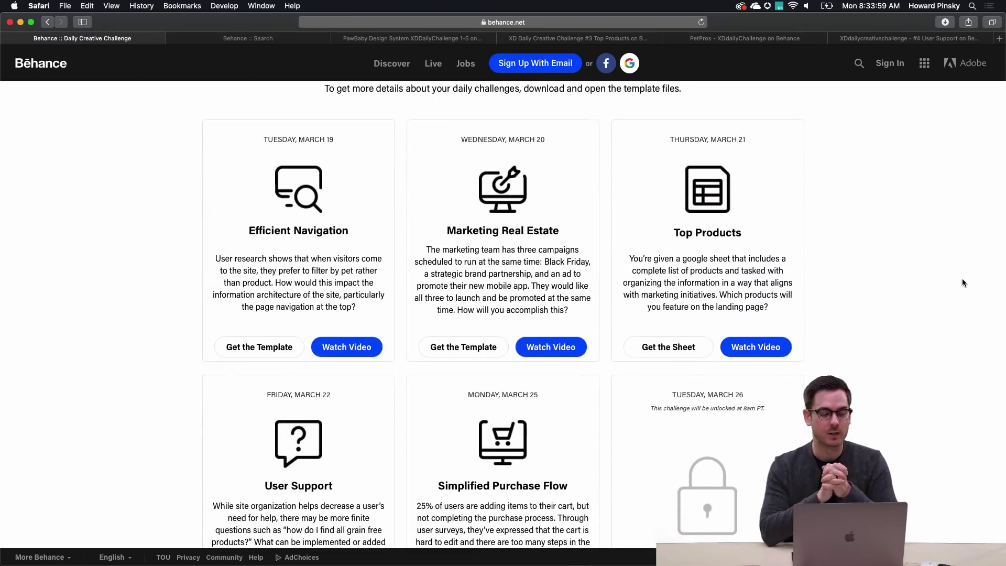
scroll(963, 283, "down", 1)
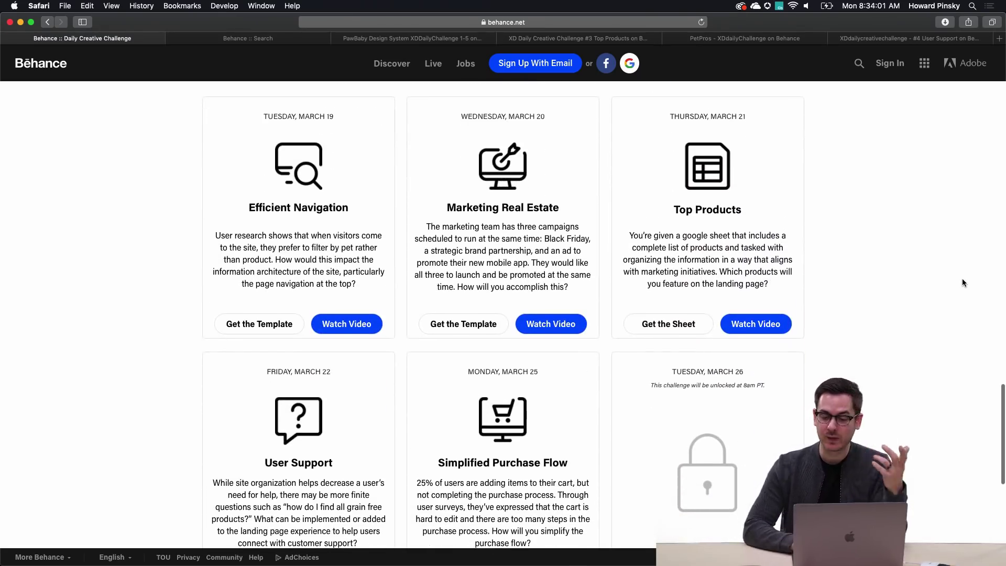
scroll(962, 283, "down", 1)
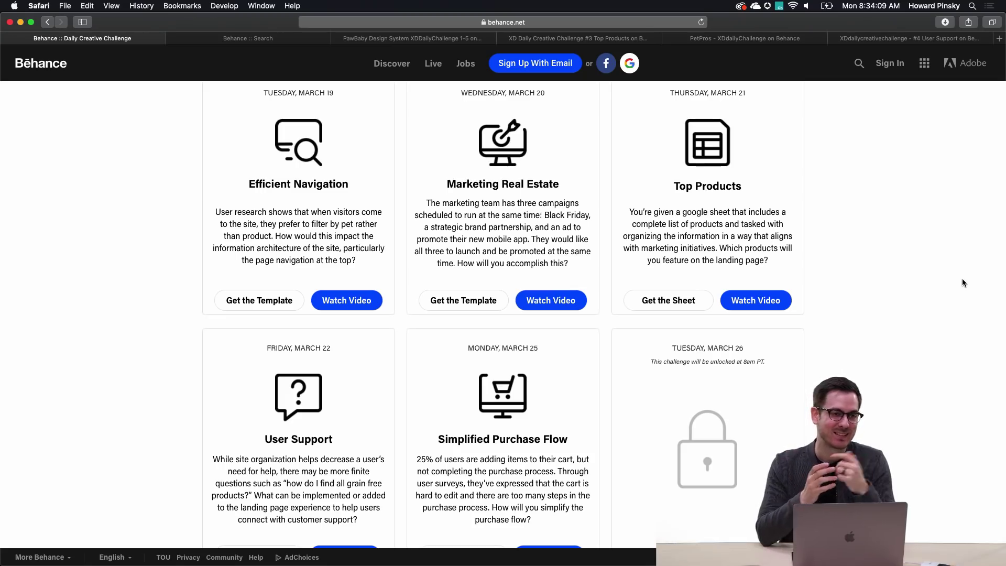
scroll(962, 280, "up", 1)
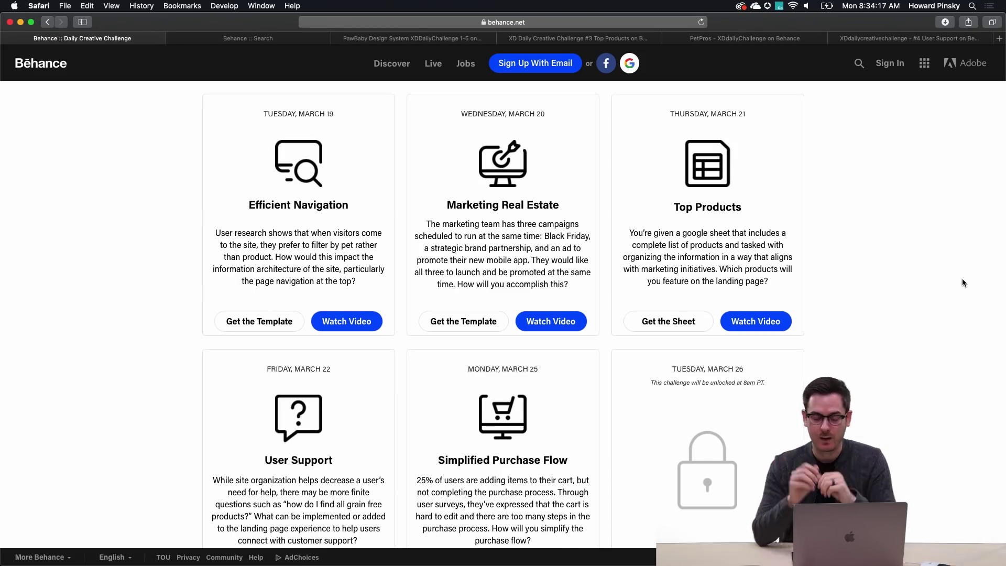
scroll(963, 283, "down", 3)
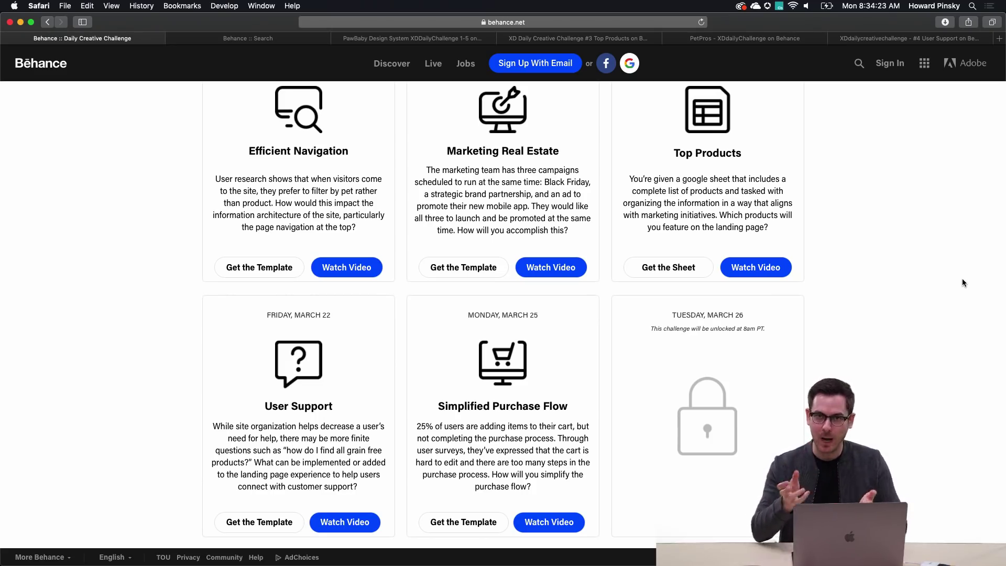
scroll(962, 283, "down", 3)
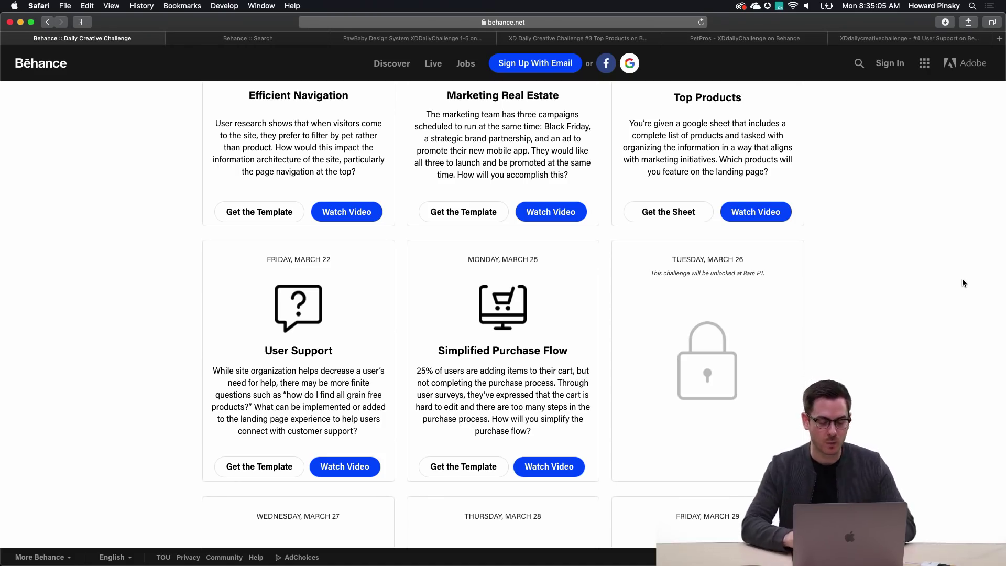
Switch to Adobe XD and view the Pet Supply - Homepage artboard in the Progressive-Case-Study file.
key("super+Tab")
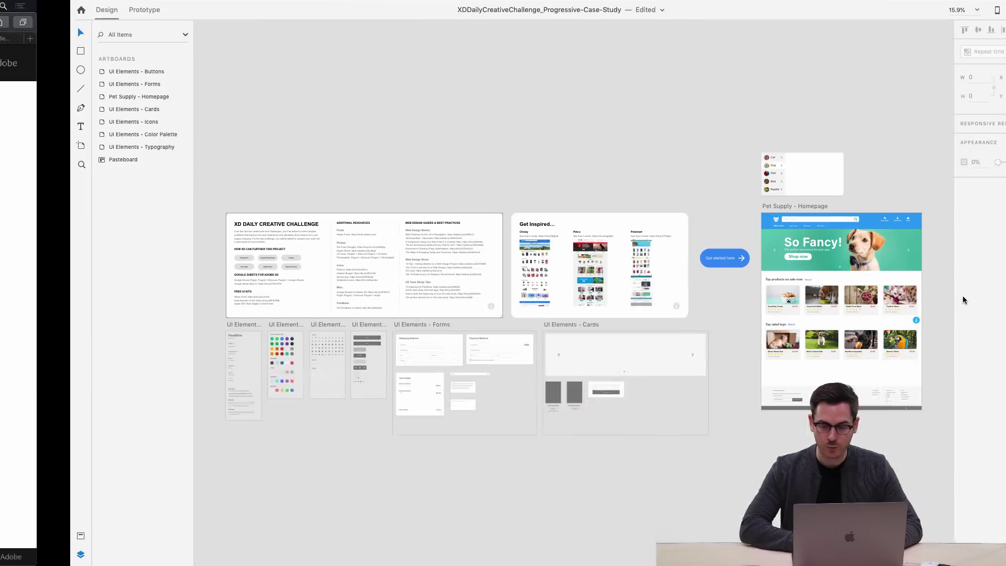
scroll(888, 294, "up", 5)
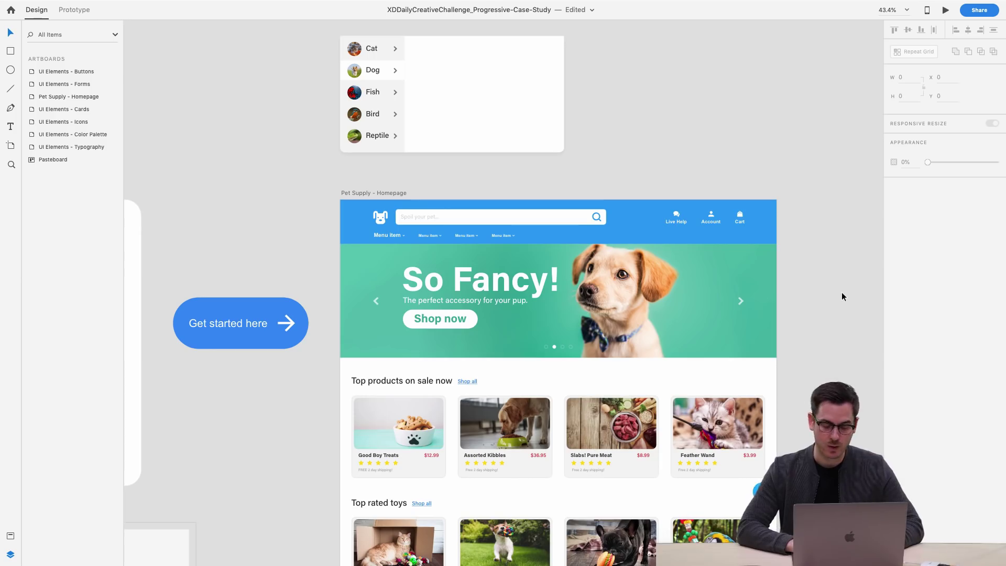
scroll(841, 291, "down", 3)
scroll(842, 291, "down", 3, "ctrl")
scroll(841, 297, "right", 1)
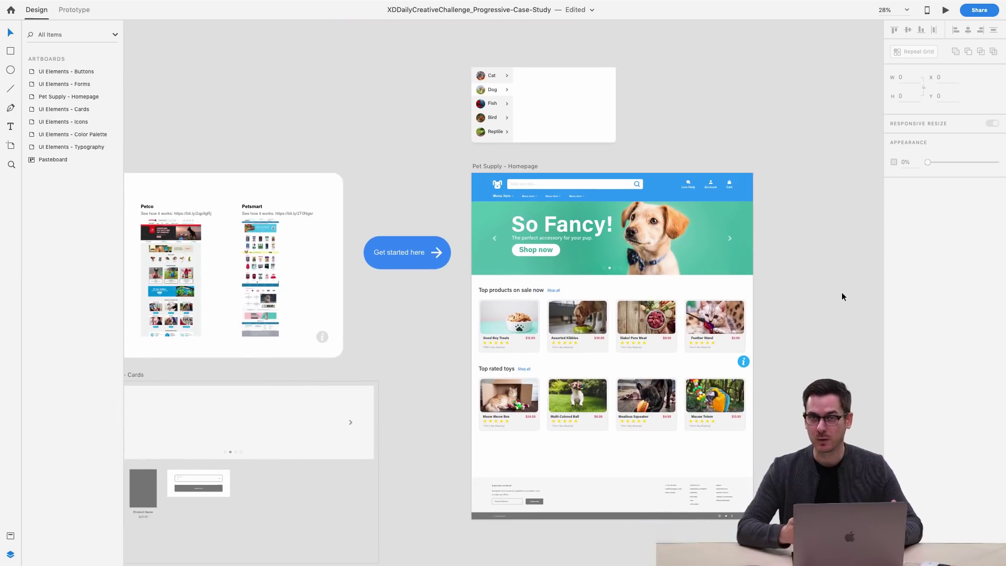
scroll(842, 293, "right", 4)
scroll(841, 293, "down", 1)
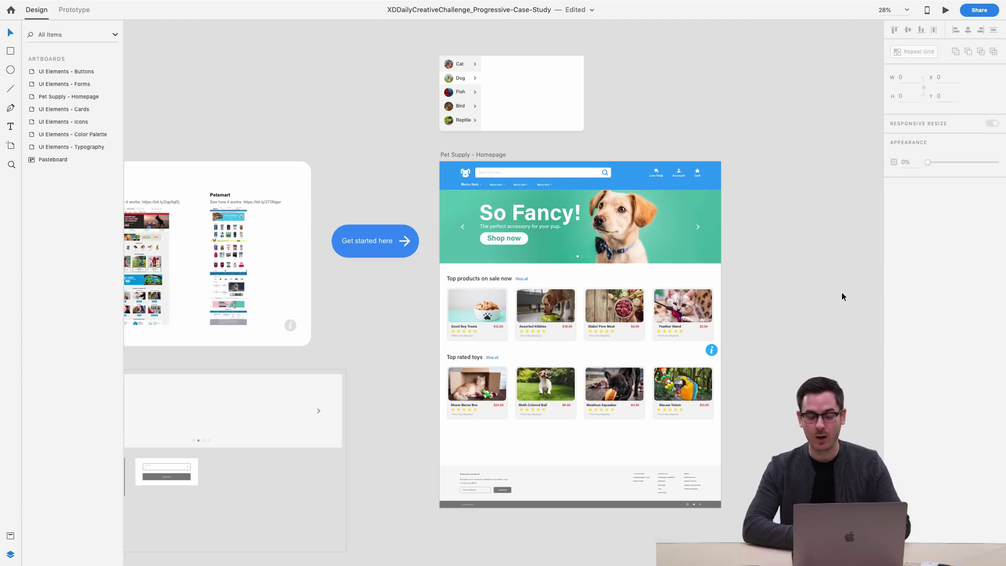
Switch back to Safari and examine the typography, color palette, icons and buttons of the PawBaby Design System project.
key("super+Tab")
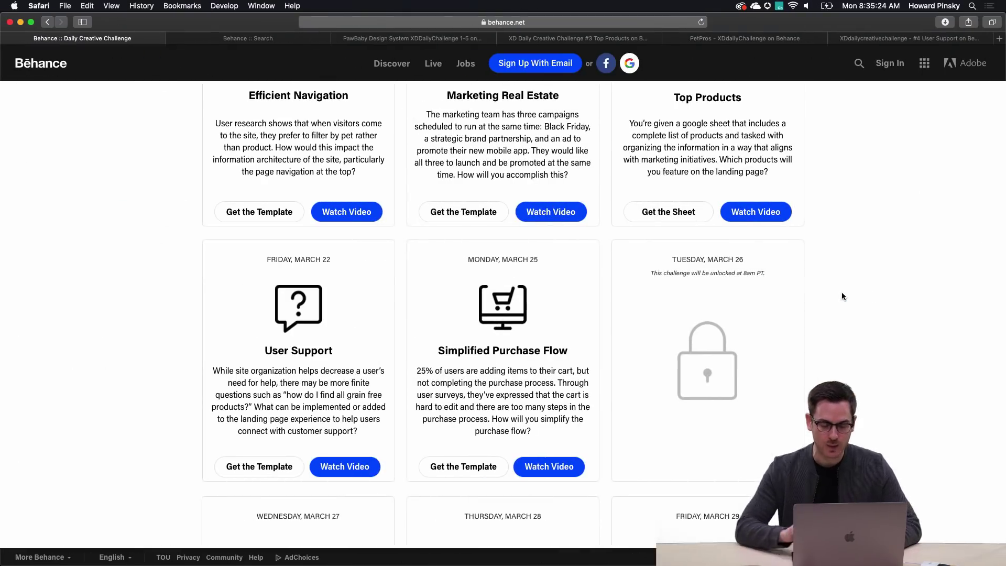
left_click(365, 40)
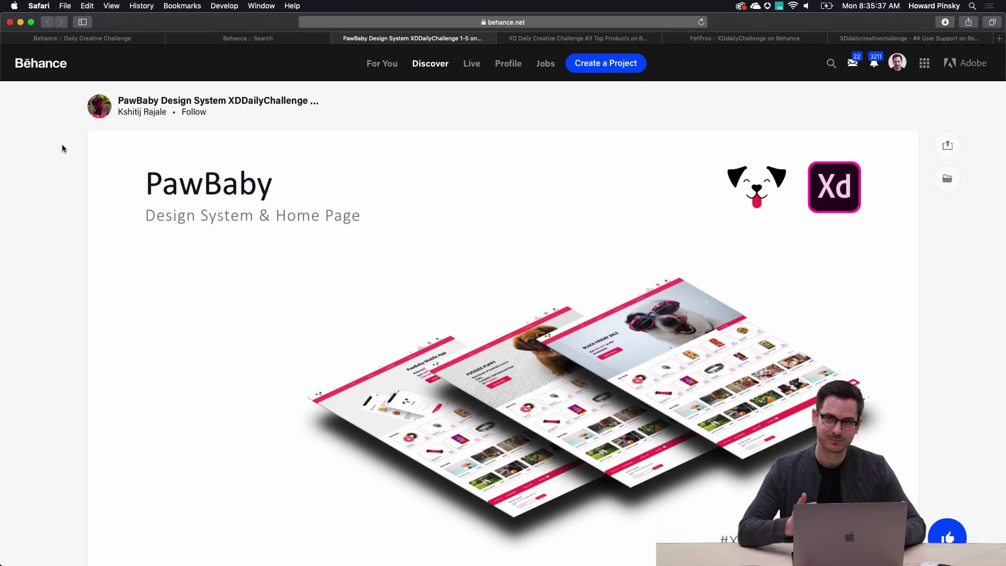
scroll(68, 186, "down", 5)
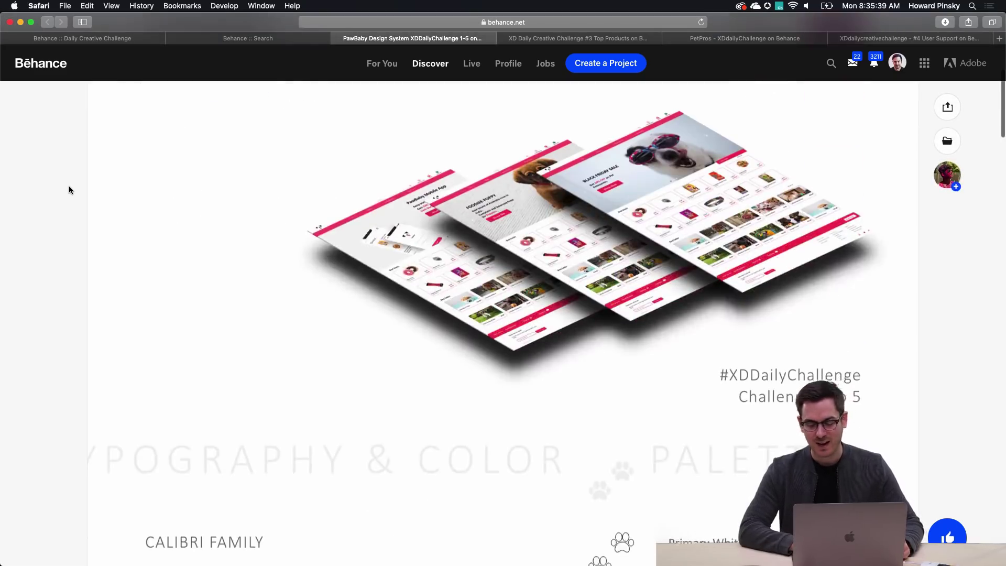
scroll(69, 190, "down", 10)
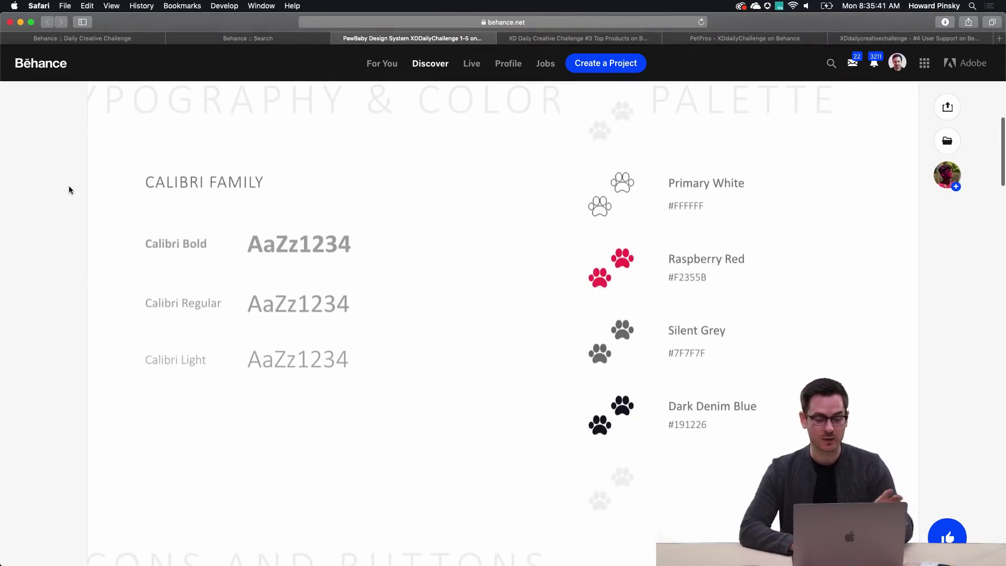
scroll(69, 190, "down", 1)
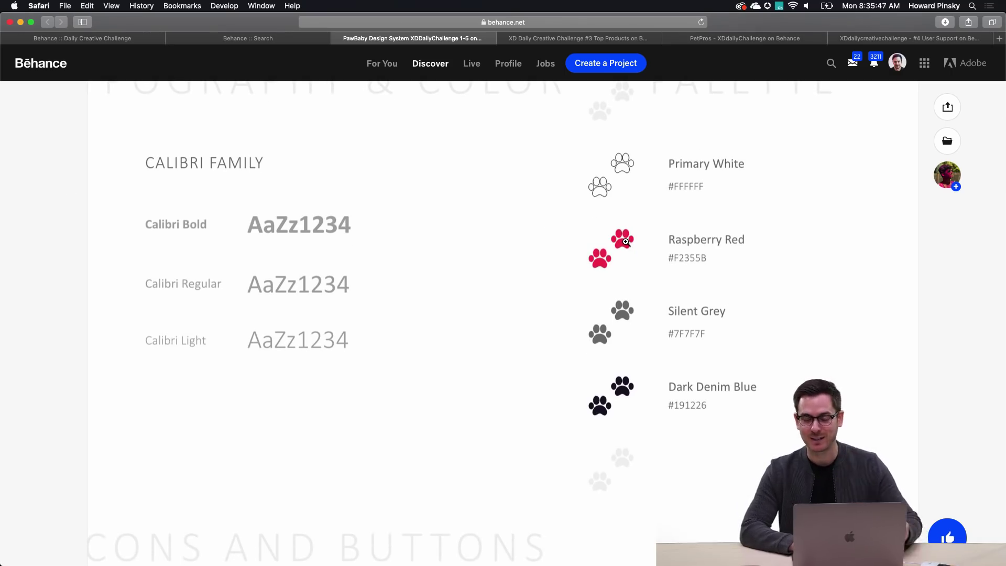
scroll(626, 242, "down", 10)
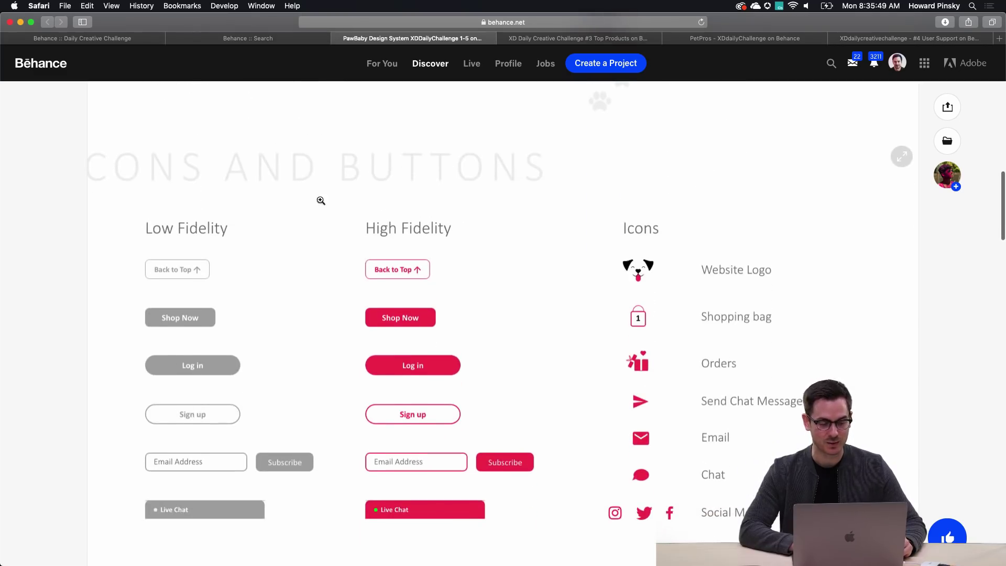
scroll(314, 381, "down", 1)
scroll(314, 381, "down", 3)
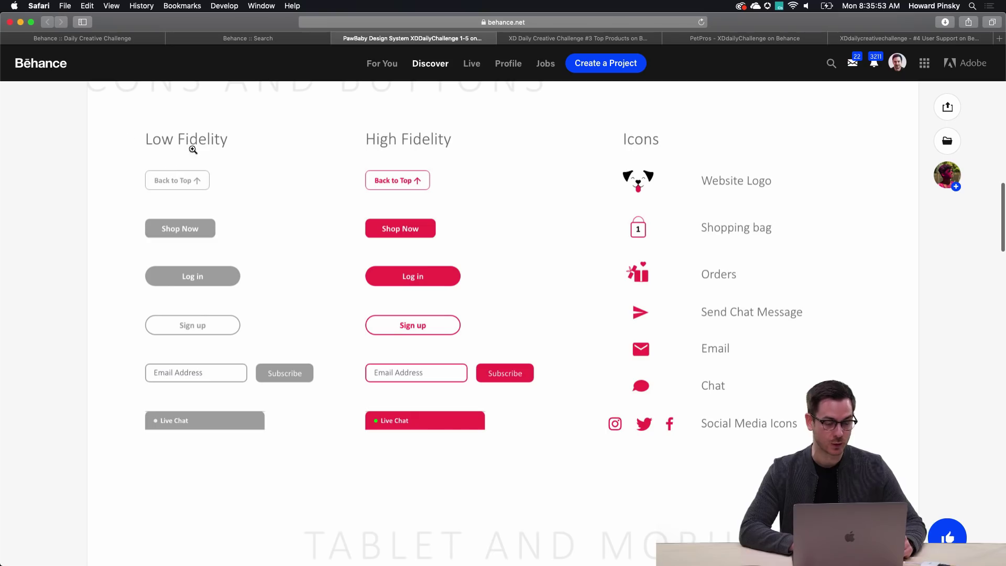
Examine the PawBaby project's tablet and mobile mockups and feature list, and close its page.
scroll(405, 167, "down", 20)
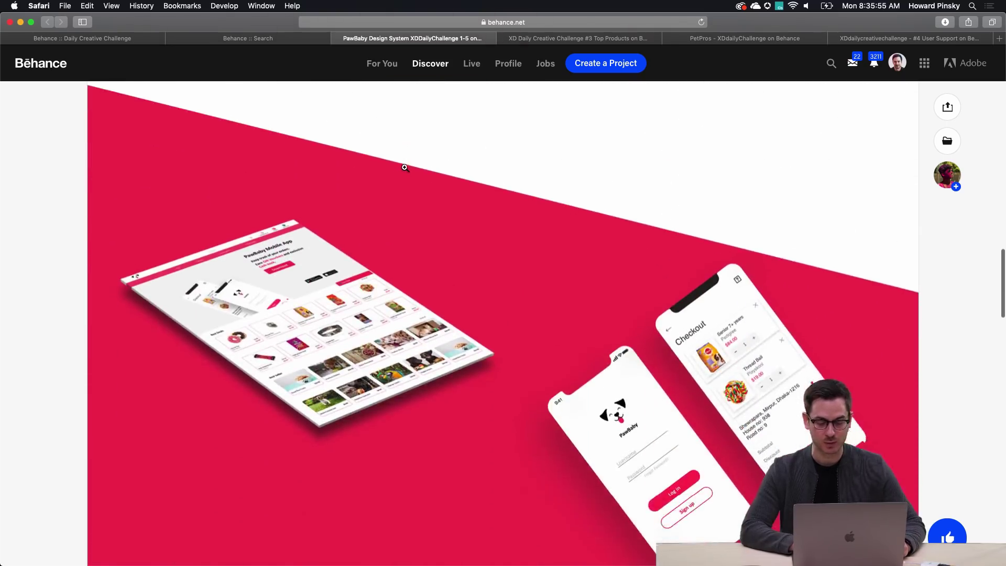
scroll(405, 166, "down", 3)
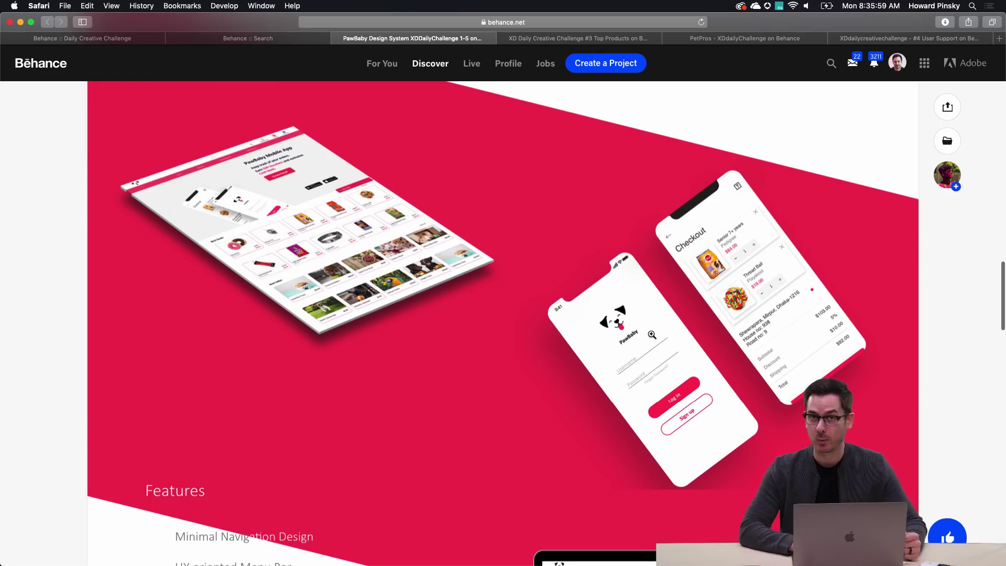
scroll(651, 335, "down", 5)
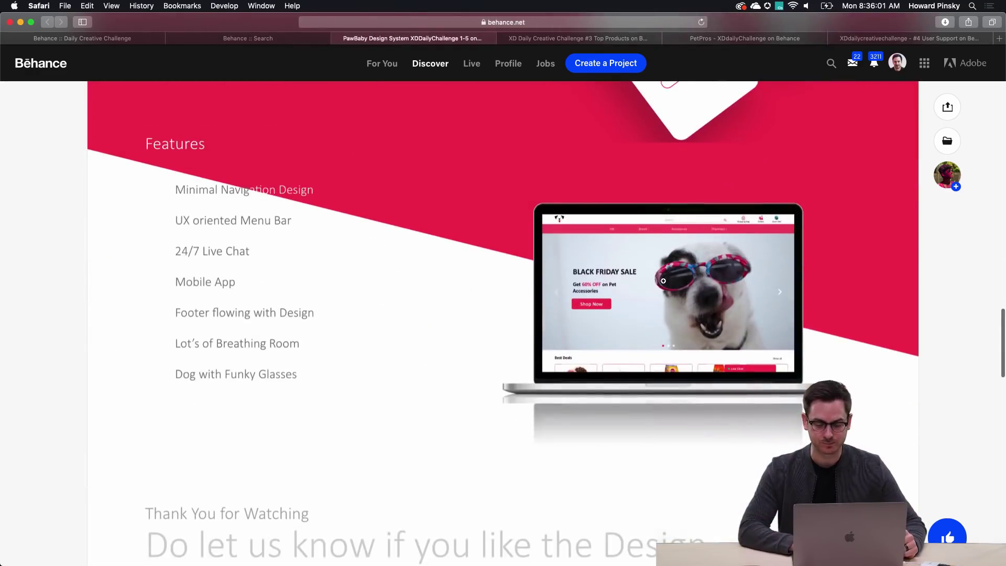
scroll(662, 303, "down", 5)
scroll(662, 303, "up", 6)
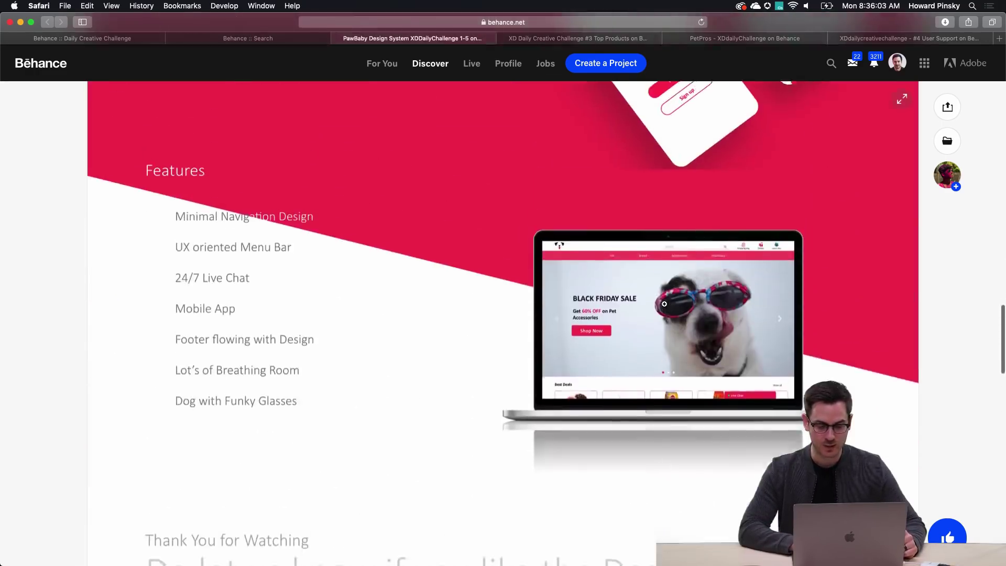
scroll(664, 304, "up", 15)
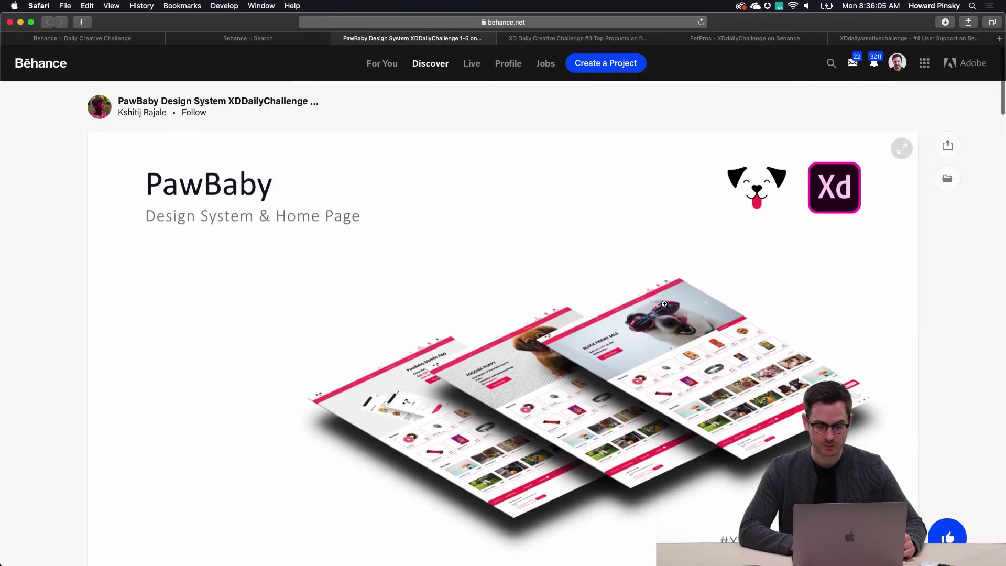
key("super+w")
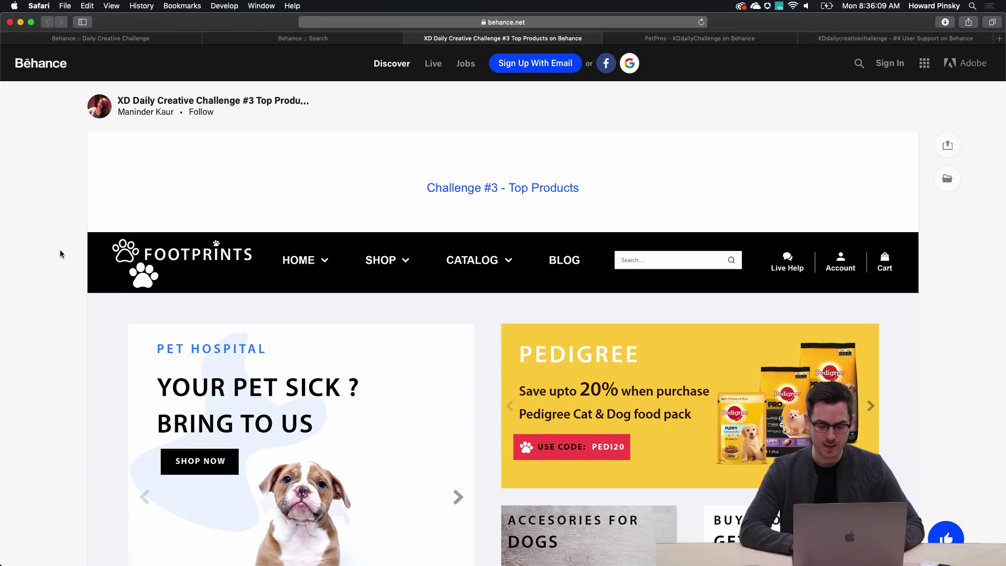
Examine the Challenge #3 Top Products project's featured items, best sellers and pet collection sections.
scroll(61, 254, "down", 12)
scroll(60, 253, "up", 3)
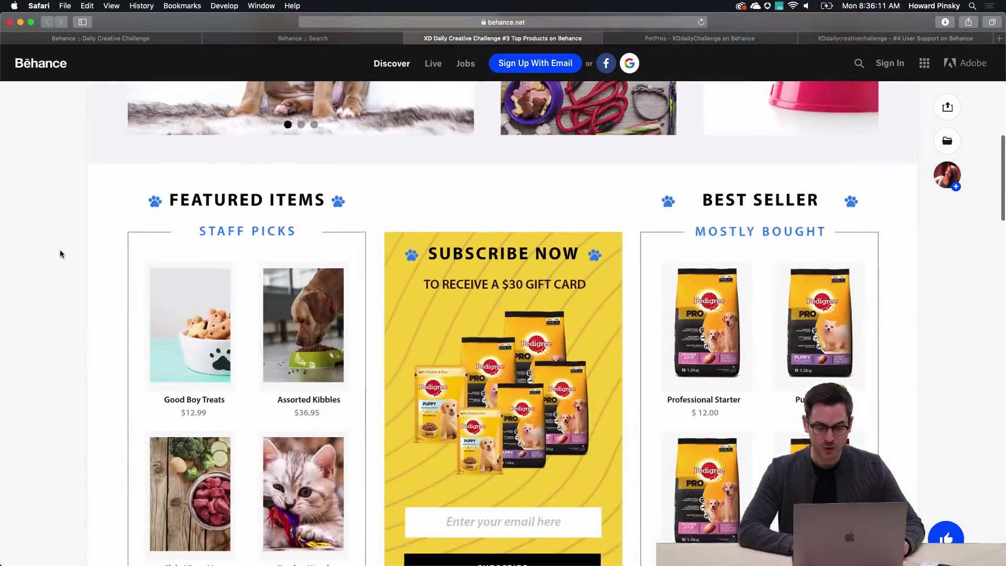
scroll(61, 253, "down", 5)
scroll(60, 253, "down", 8)
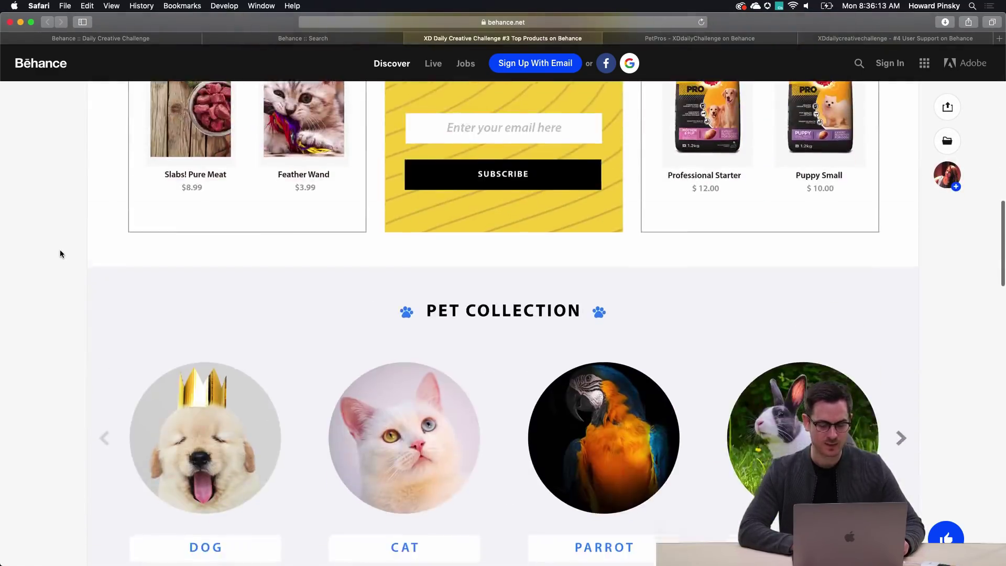
scroll(60, 253, "up", 5)
scroll(60, 253, "up", 7)
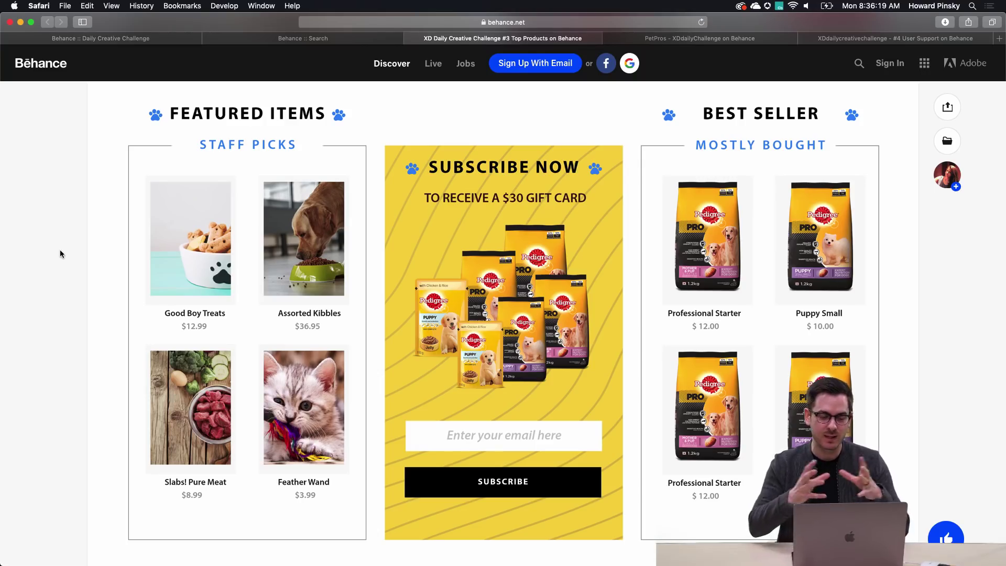
Examine the Challenge #3 Top Products project's hero, promotional banners and subscription section, and close its page.
scroll(60, 253, "up", 10)
scroll(60, 253, "down", 3)
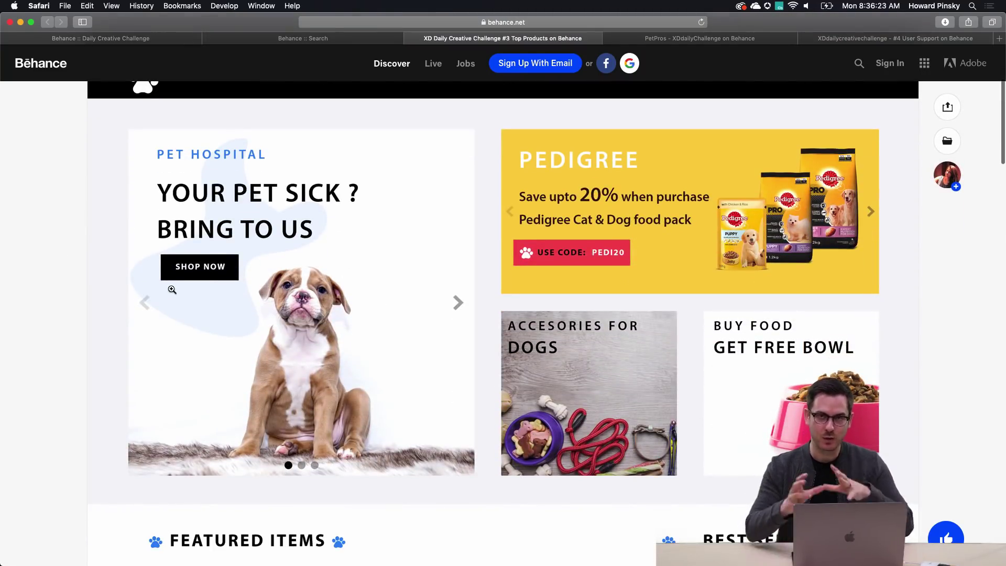
scroll(189, 298, "down", 9)
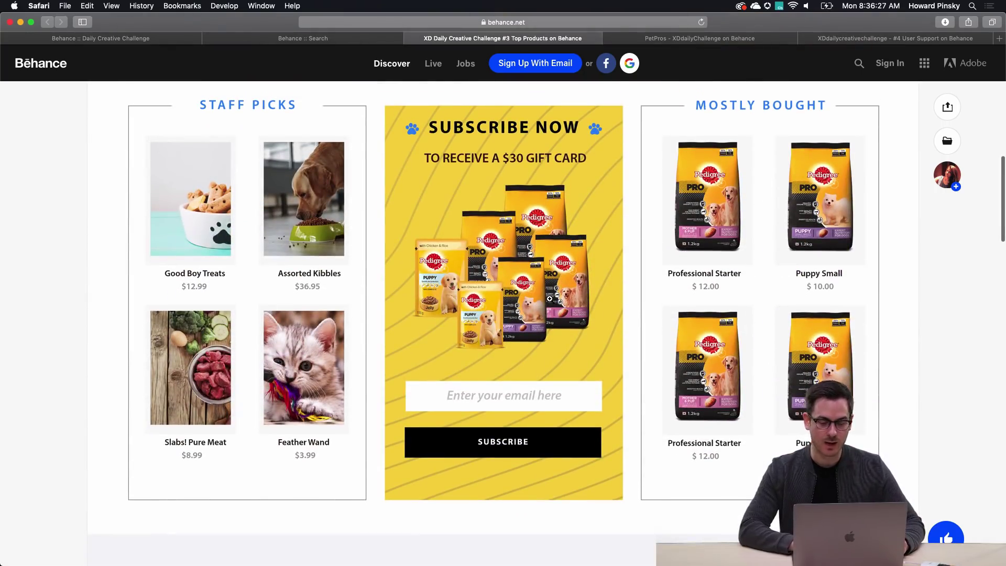
scroll(551, 300, "down", 2)
scroll(555, 375, "up", 3)
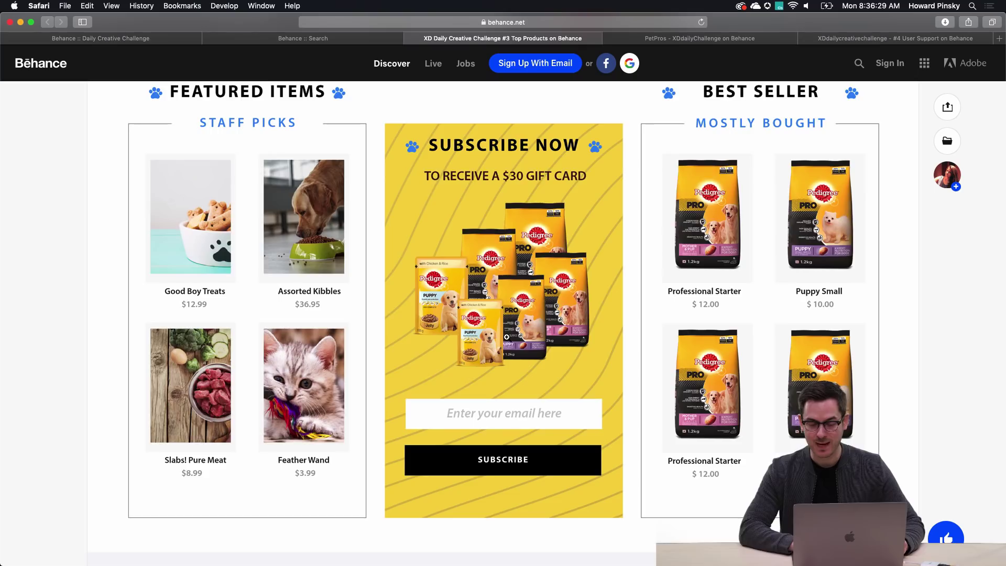
scroll(507, 339, "down", 5)
scroll(805, 364, "down", 4)
scroll(805, 364, "up", 8)
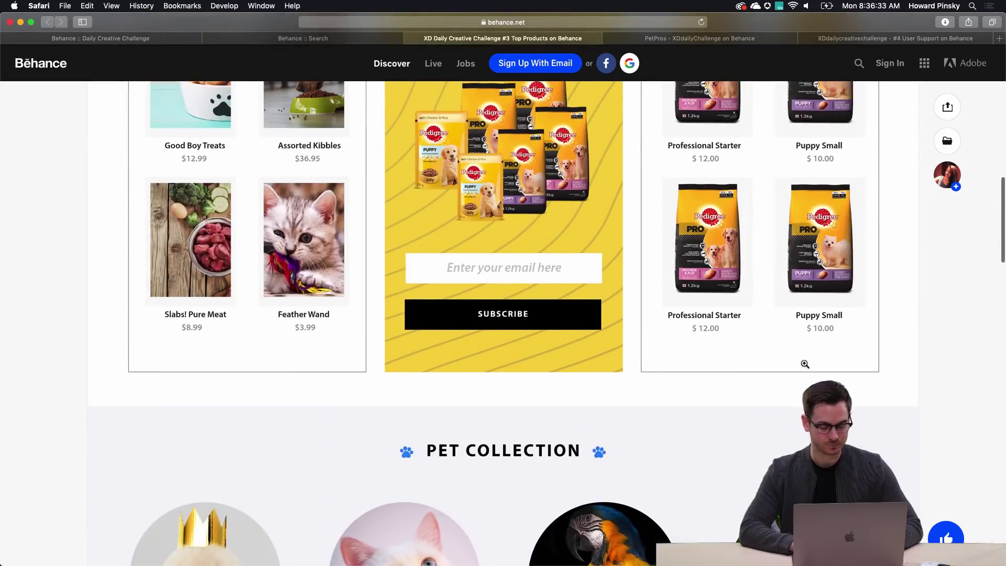
key("super+w")
Examine the PetPros project's logo, challenge description and laptop homepage mockups.
scroll(1003, 257, "down", 1)
scroll(1003, 258, "up", 1)
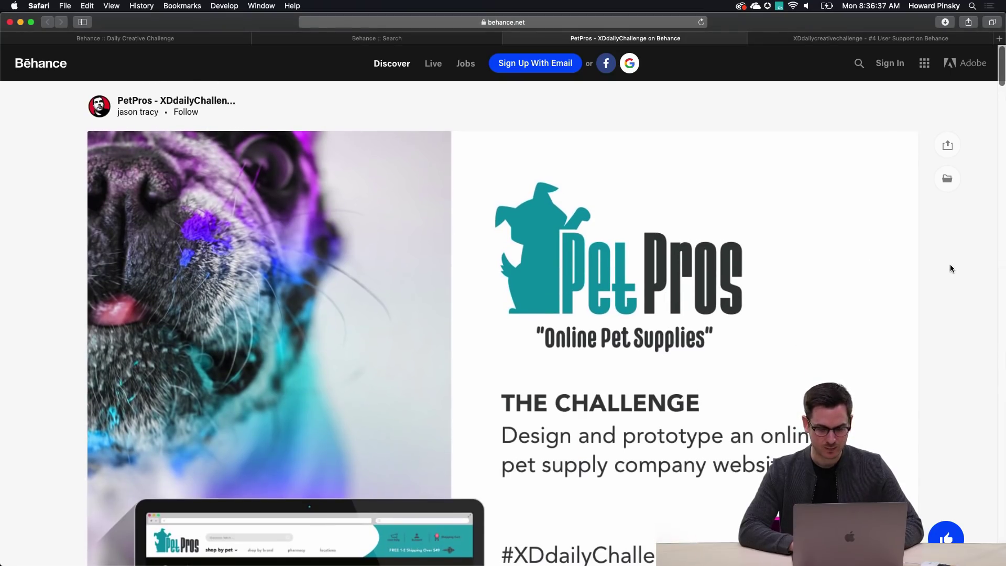
scroll(951, 264, "down", 2)
scroll(950, 264, "up", 1)
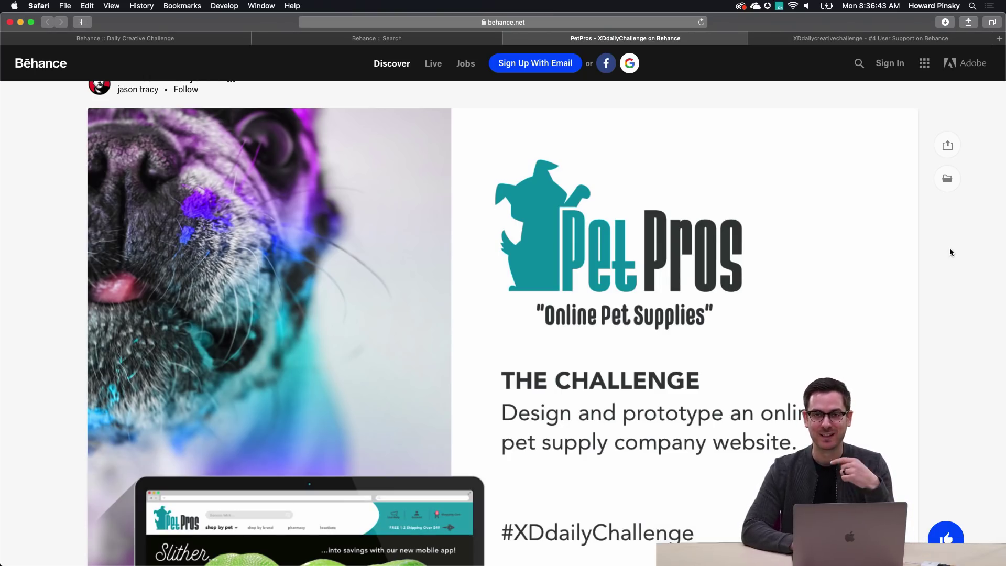
scroll(950, 248, "down", 1)
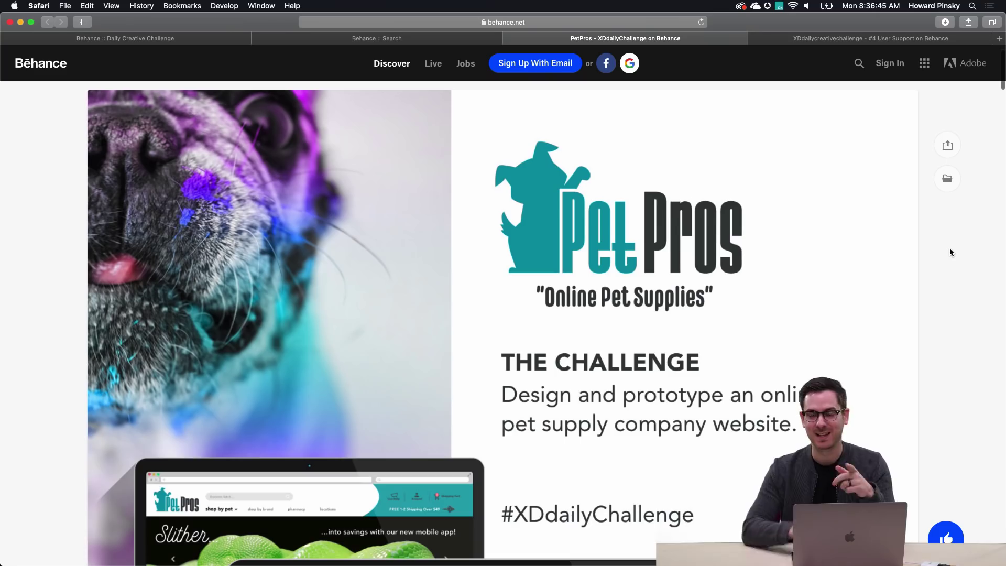
scroll(950, 248, "down", 1)
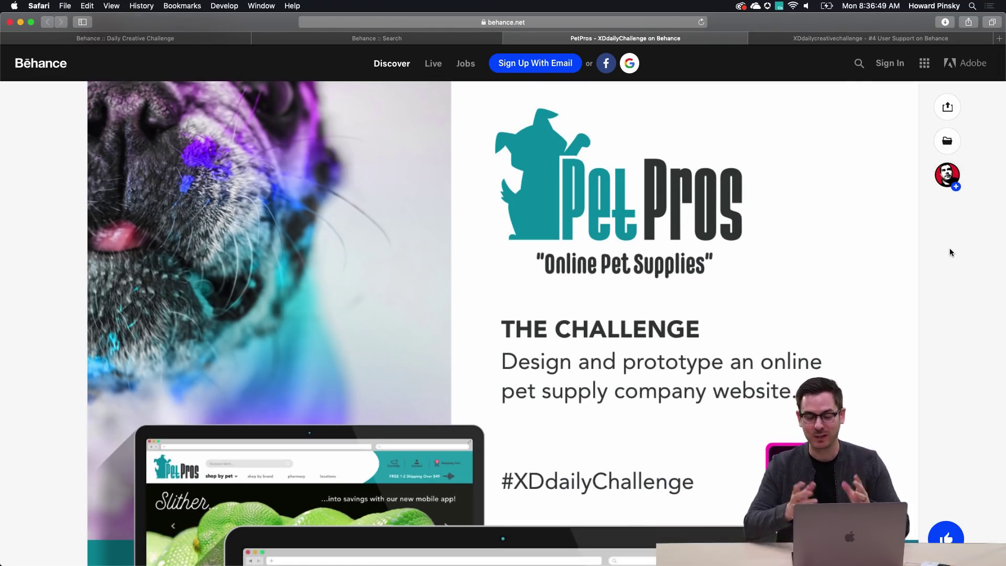
scroll(950, 249, "down", 5)
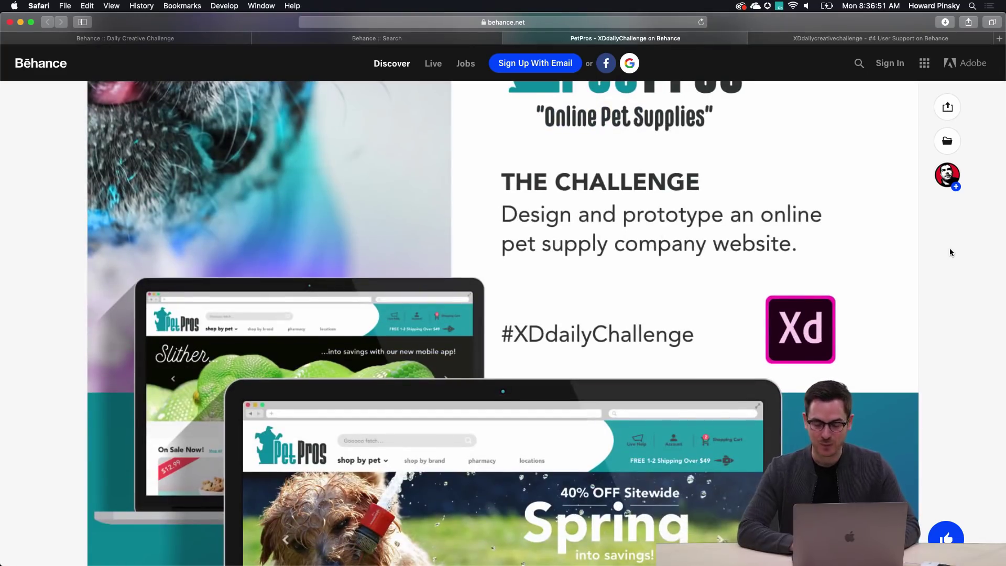
scroll(949, 249, "down", 5)
scroll(949, 249, "up", 8)
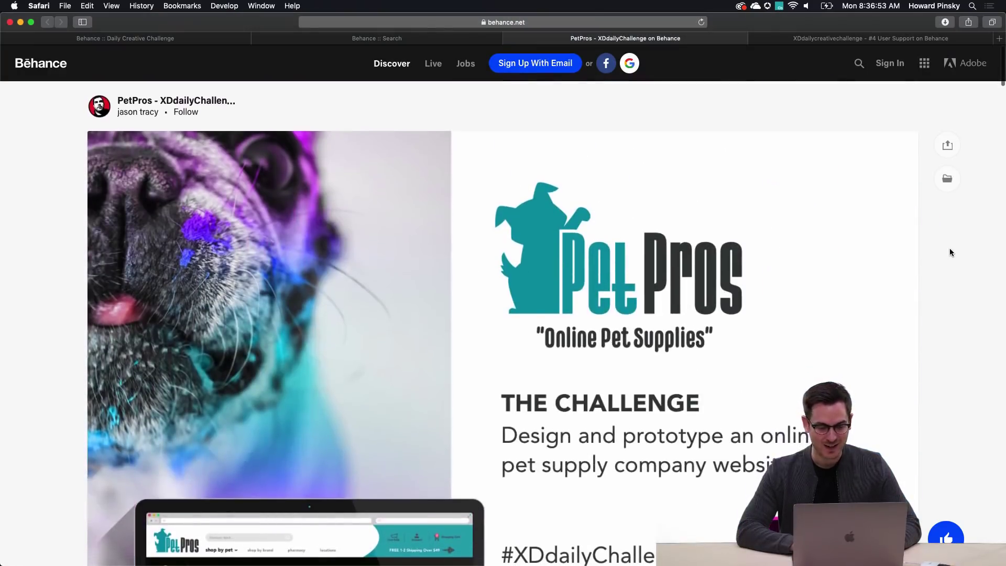
scroll(950, 249, "down", 2)
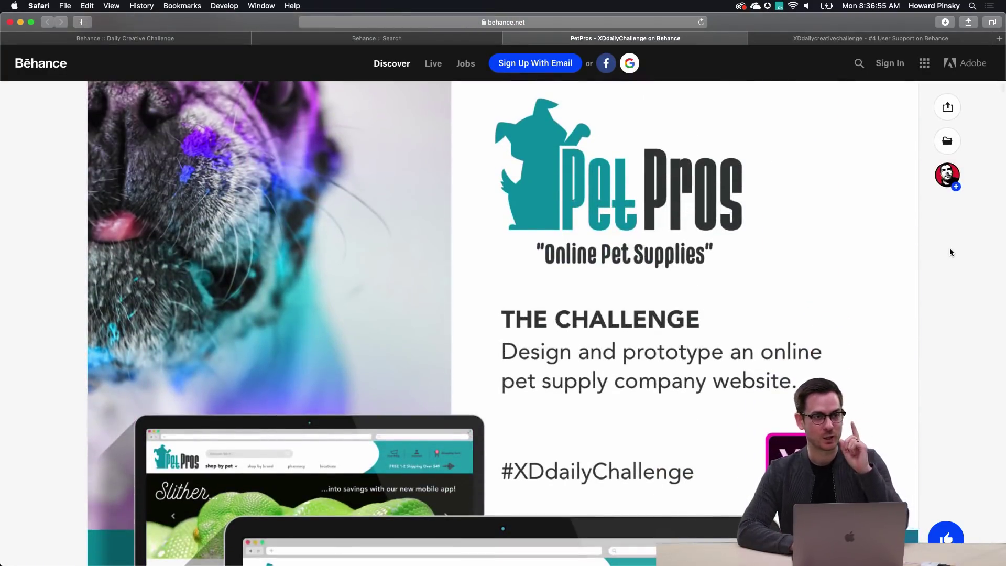
scroll(949, 253, "down", 8)
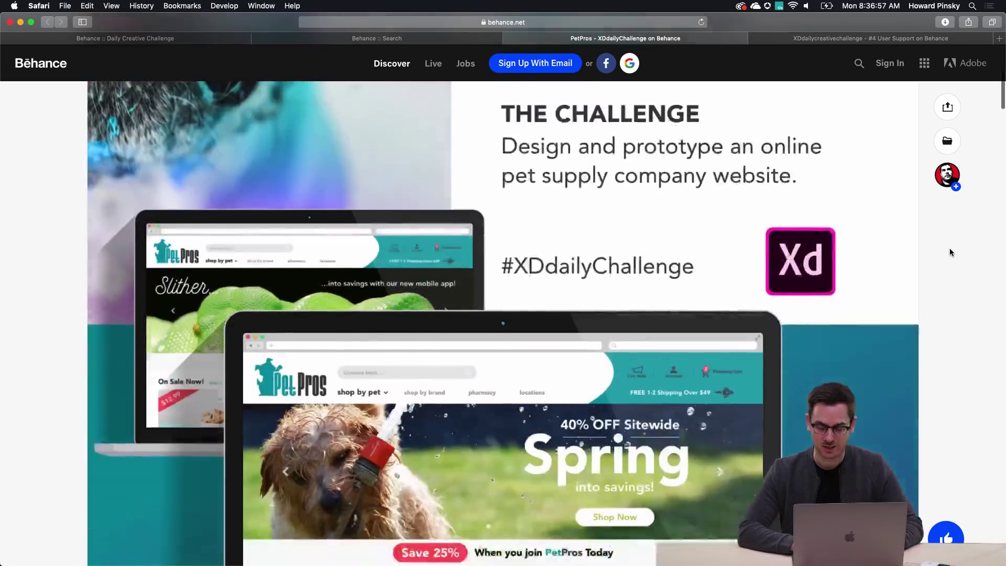
scroll(950, 252, "up", 1)
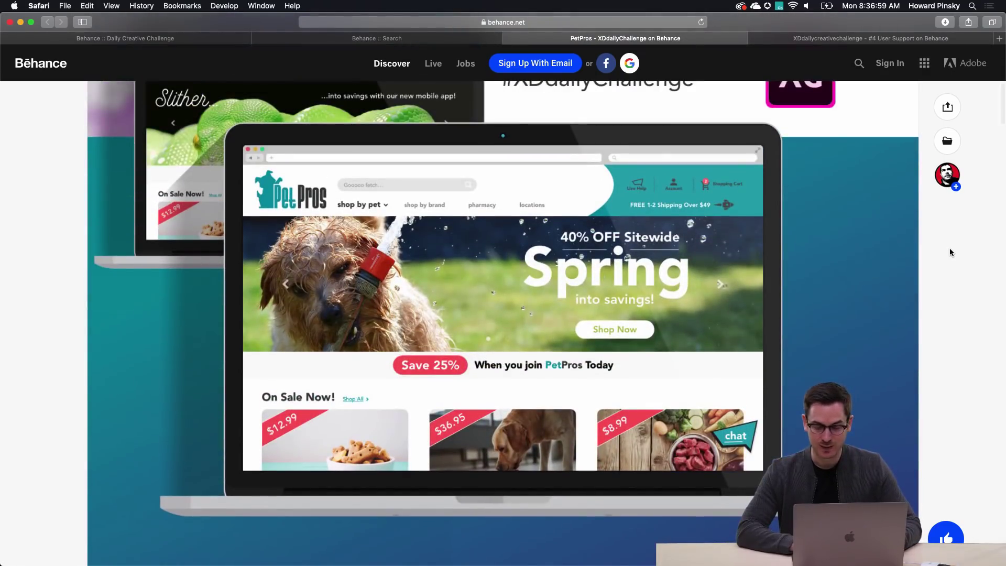
Examine the PetPros project's color swatches, Avenir typography, icons, form fields and live chat component.
scroll(434, 366, "down", 2)
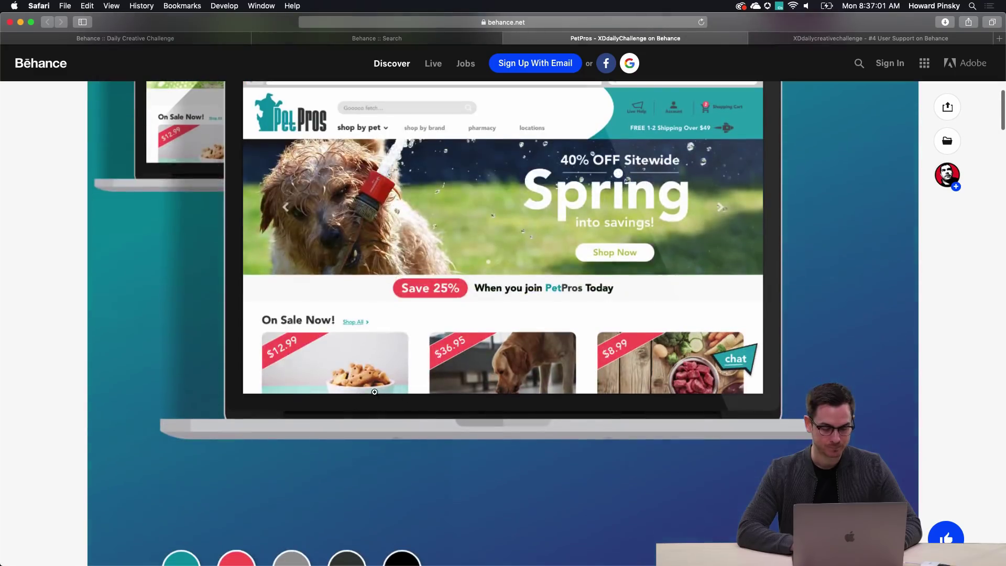
scroll(629, 360, "down", 5)
scroll(218, 318, "down", 10)
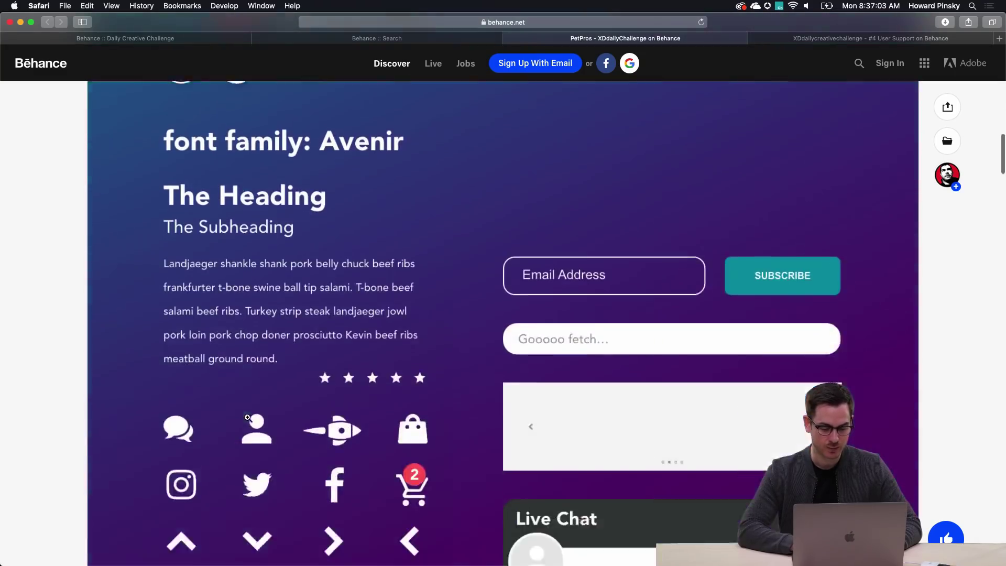
scroll(583, 279, "down", 8)
scroll(583, 280, "up", 3)
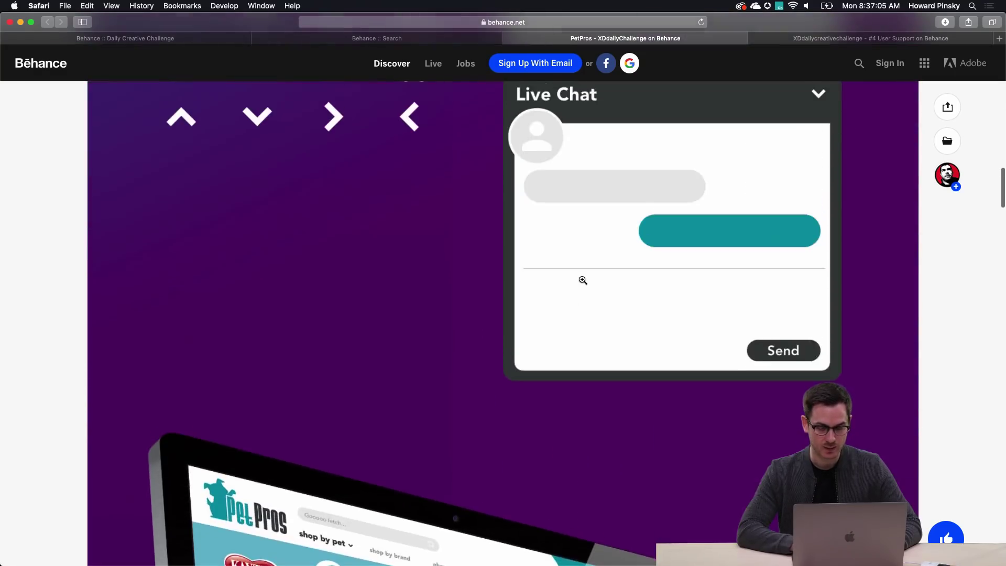
Examine the PetPros desktop mockup, prototype wiring and Subnav Menu Screen, and close the project page.
scroll(583, 280, "down", 10)
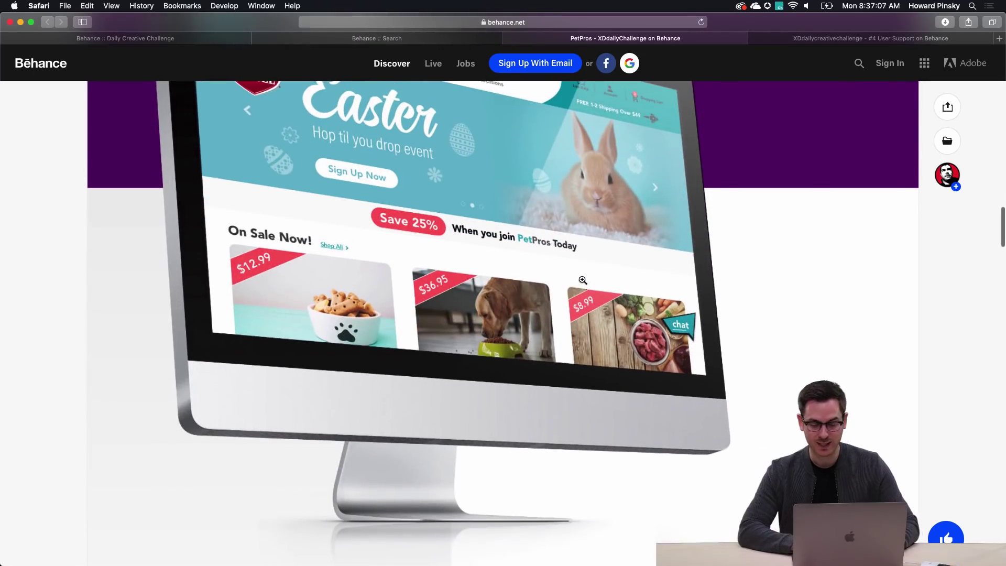
scroll(582, 279, "down", 8)
scroll(583, 280, "up", 10)
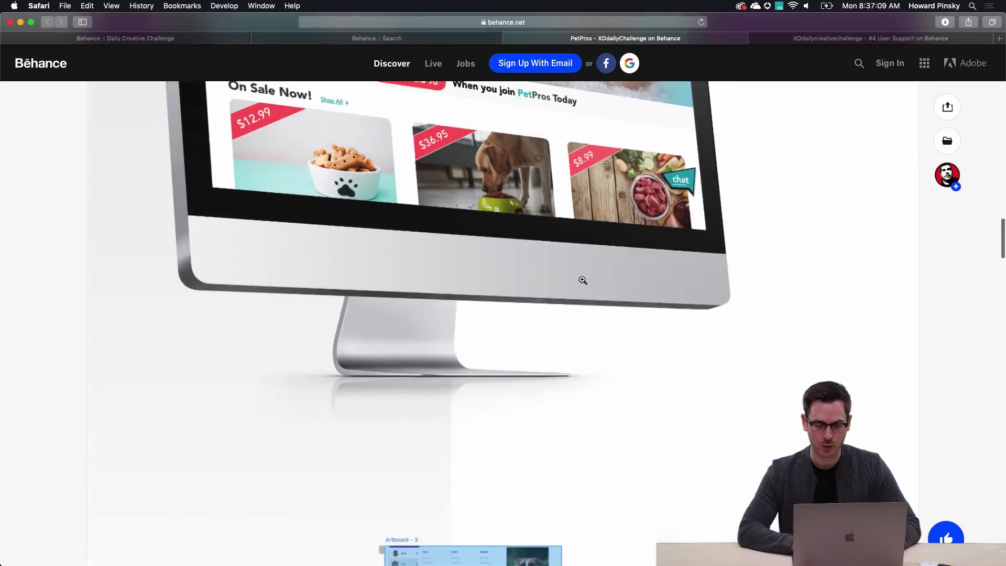
scroll(582, 280, "down", 10)
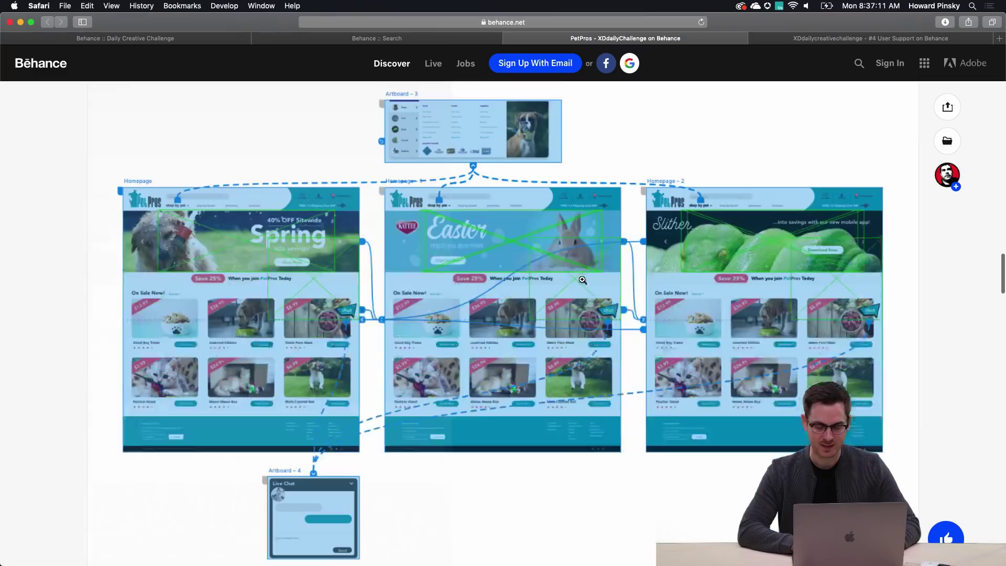
scroll(583, 280, "up", 2)
scroll(583, 280, "down", 15)
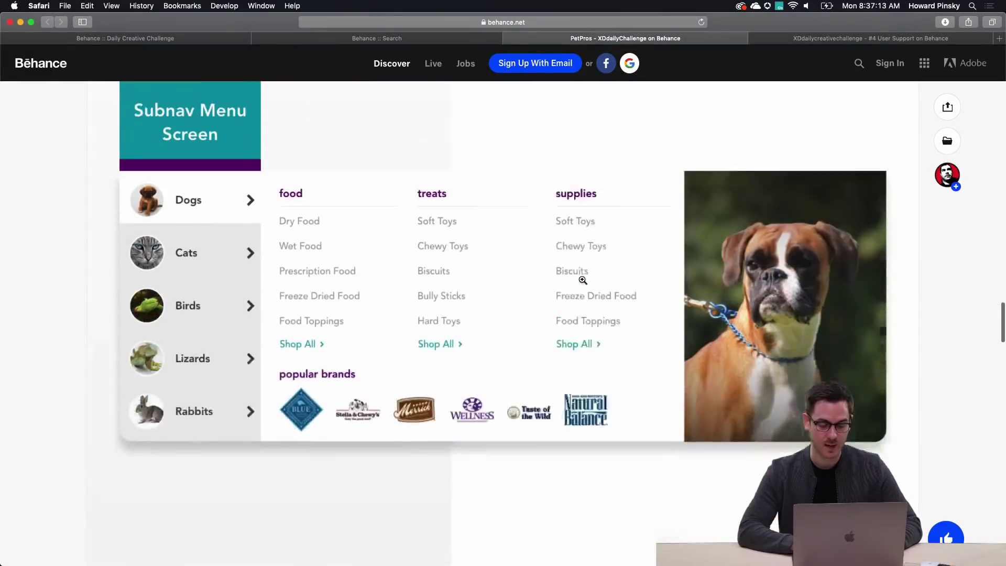
key("super+w")
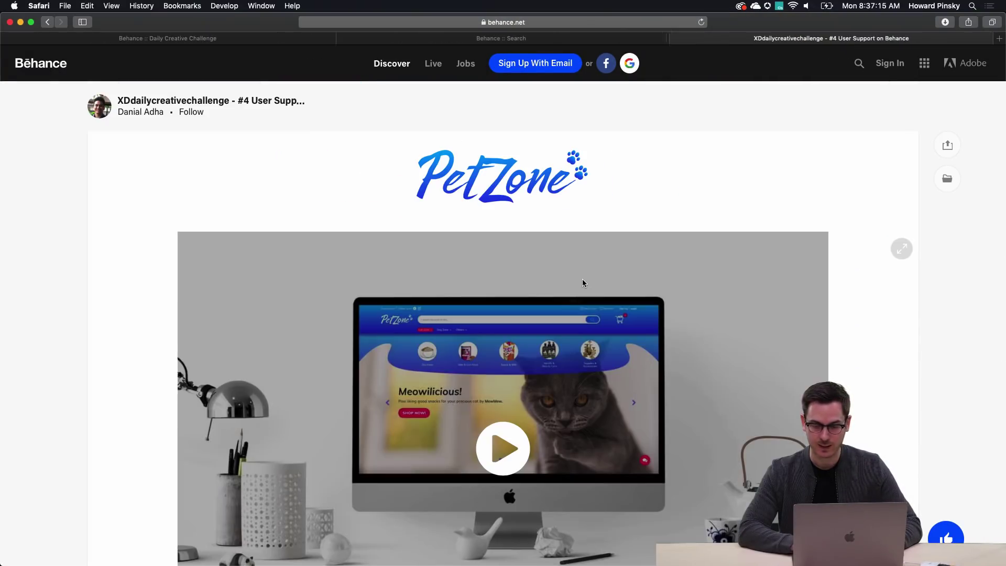
Play the PetZone prototype video in the #4 User Support project and close its page.
scroll(160, 249, "down", 4)
scroll(285, 218, "up", 1)
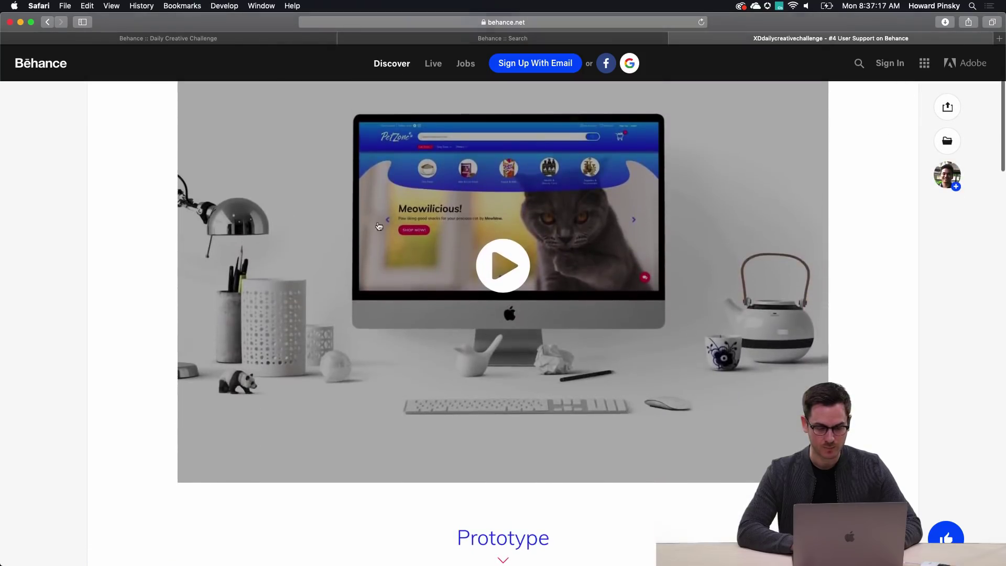
left_click(482, 265)
scroll(891, 234, "up", 1)
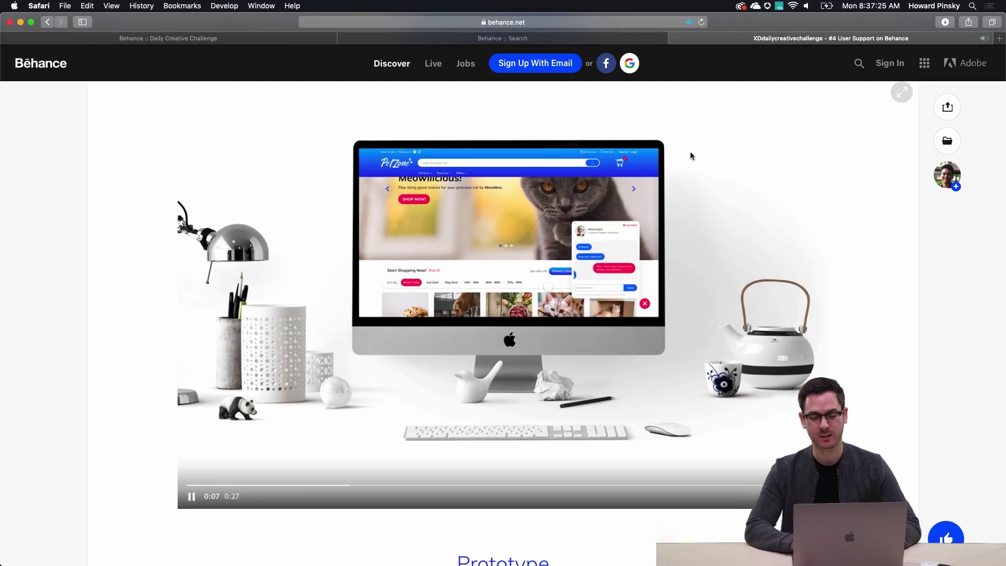
key("super+w")
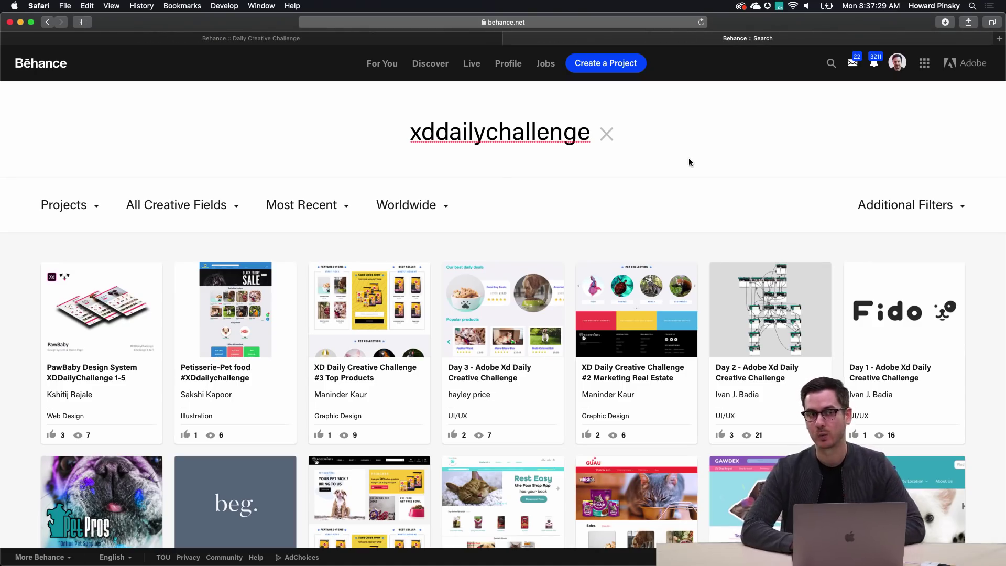
Switch to Adobe XD and duplicate the Pet Supply - Homepage artboard.
key("super+Tab")
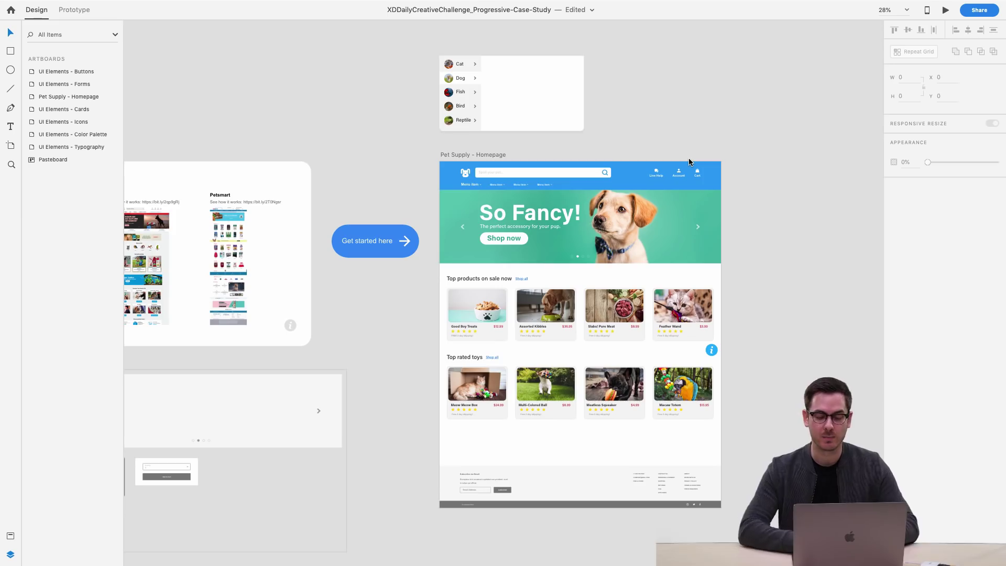
scroll(795, 232, "right", 3)
scroll(795, 232, "down", 2)
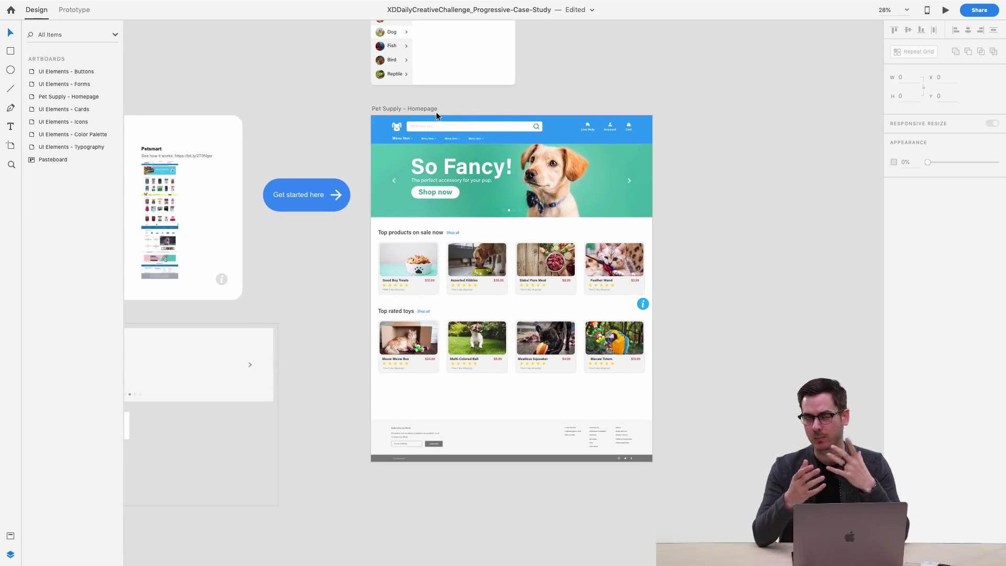
left_click(406, 110)
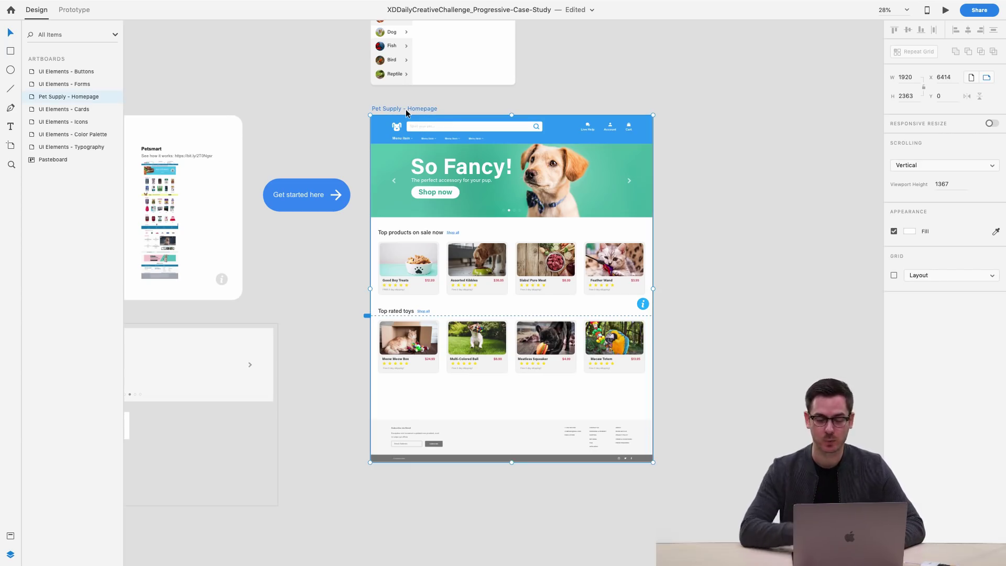
key("super+d")
Delete the hero banner and all product sections from the duplicated homepage artboard.
scroll(479, 210, "right", 1)
left_click(479, 209)
key("BackSpace")
left_click_drag(388, 200, 621, 383)
key("BackSpace")
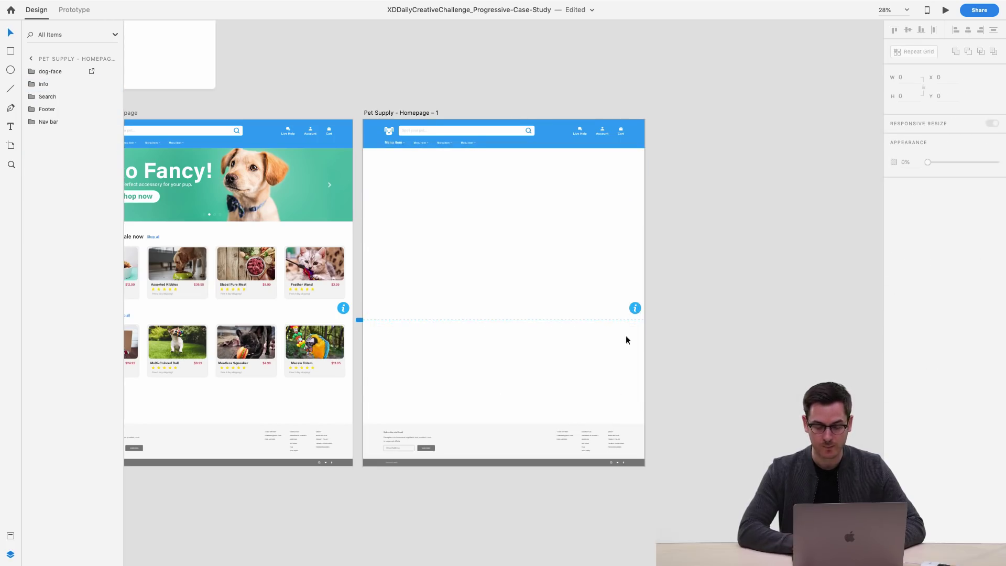
Select the info button on the duplicated artboard and inspect it within the emptied page layout.
left_click(636, 307)
scroll(640, 307, "up", 5)
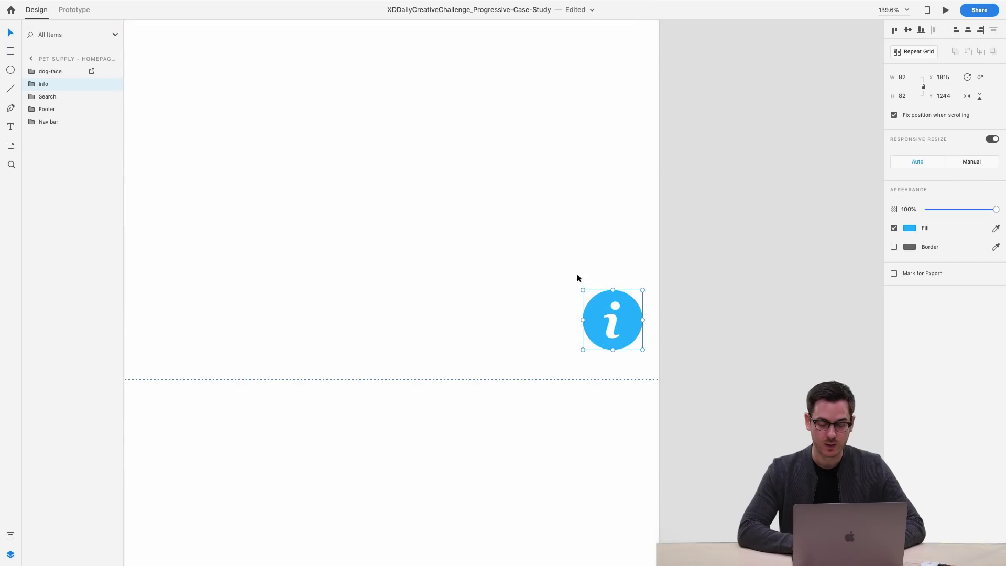
scroll(613, 325, "down", 5)
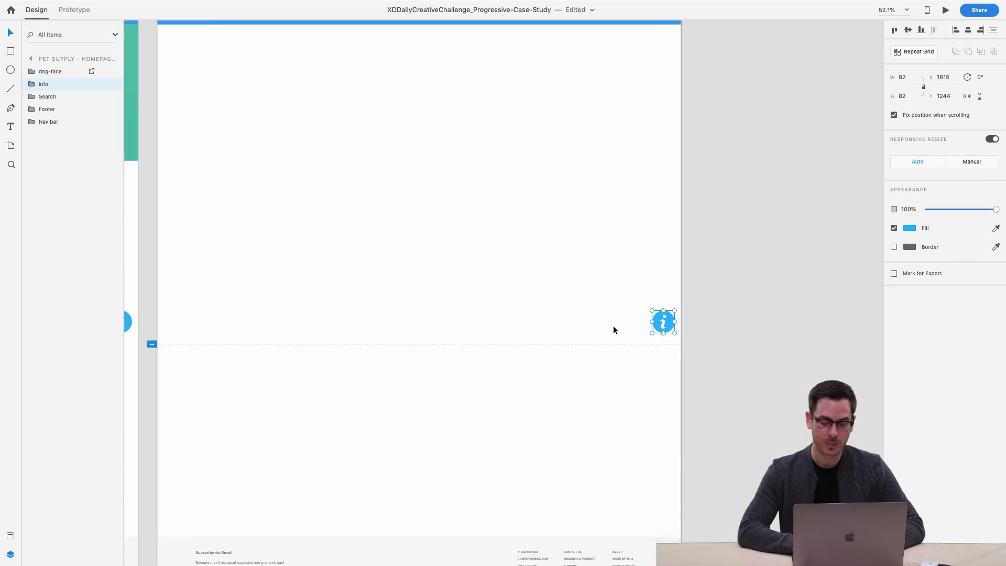
scroll(614, 327, "down", 3)
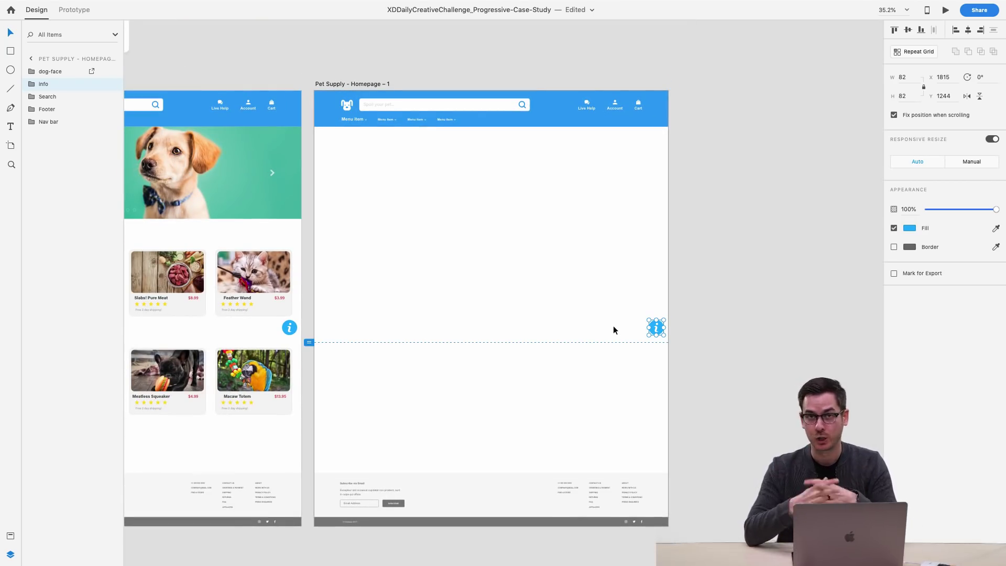
scroll(614, 329, "left", 2)
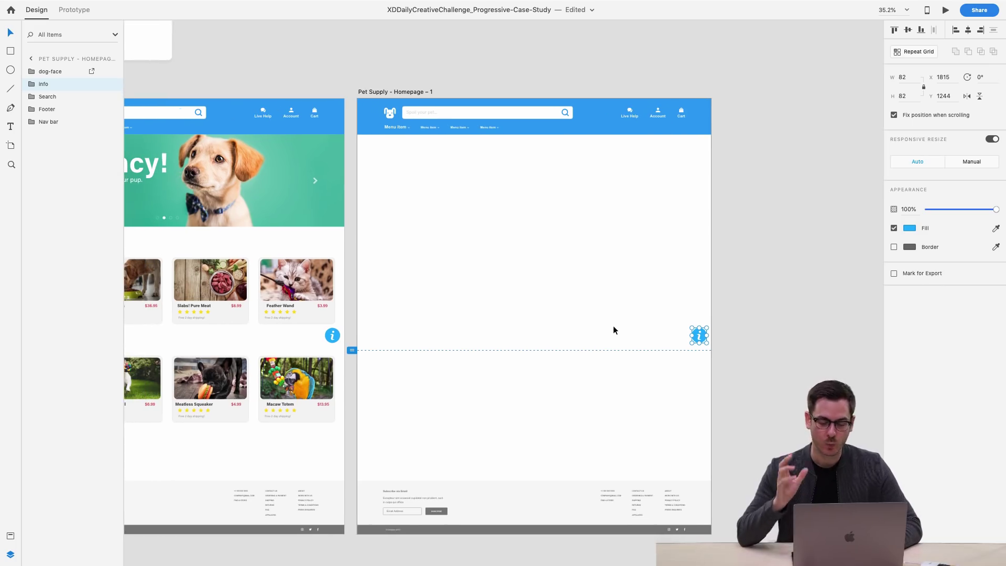
scroll(614, 329, "left", 2)
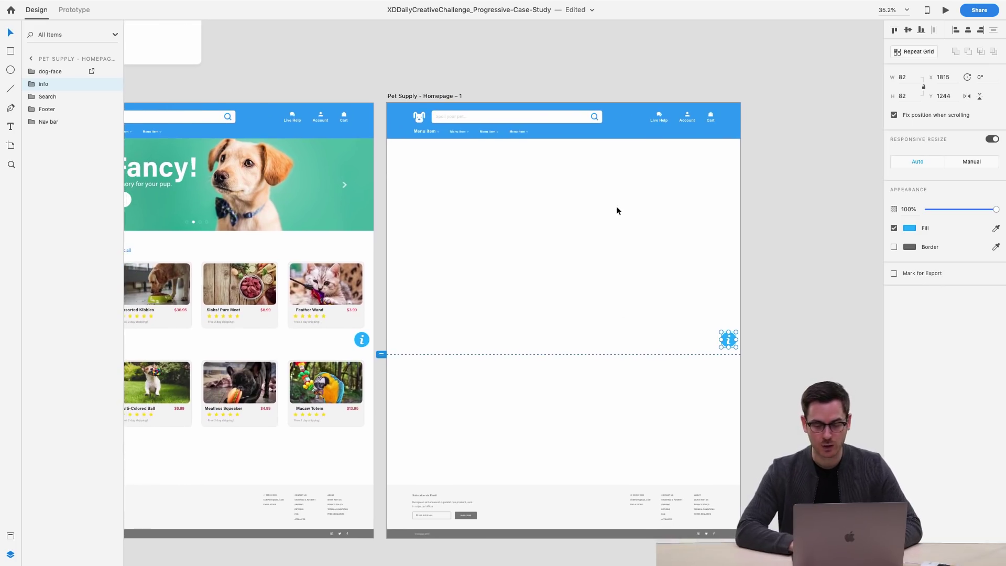
scroll(617, 210, "up", 5)
right_click(617, 210)
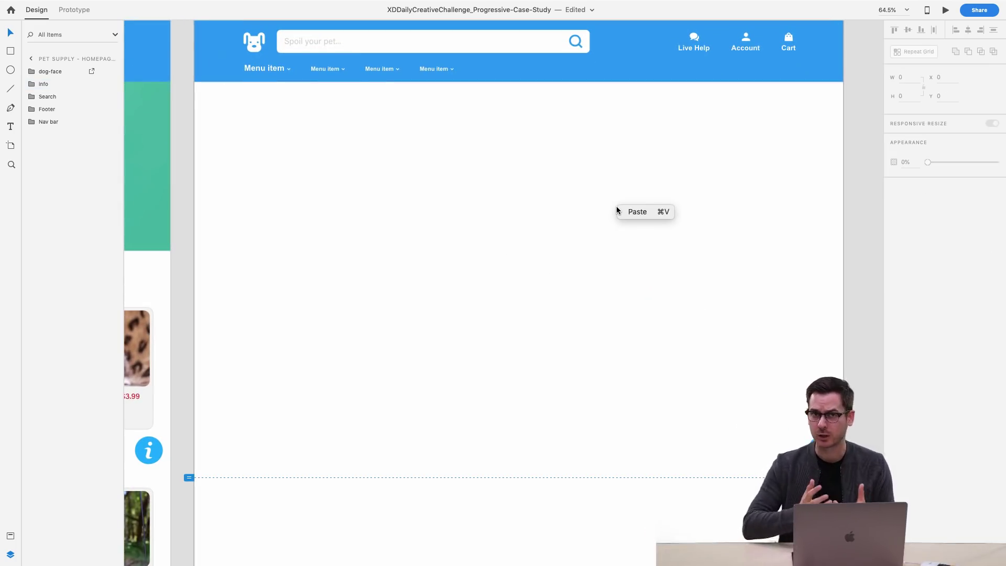
left_click(514, 213)
scroll(514, 213, "up", 3)
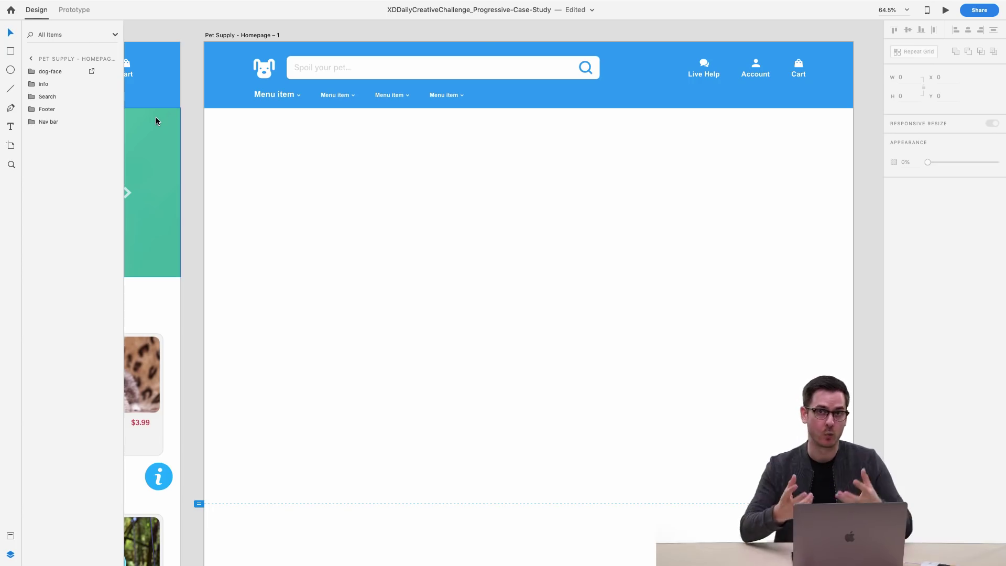
Draw a rectangle about 1631 × 418 in the empty area below the nav bar as the cart panel.
left_click(9, 52)
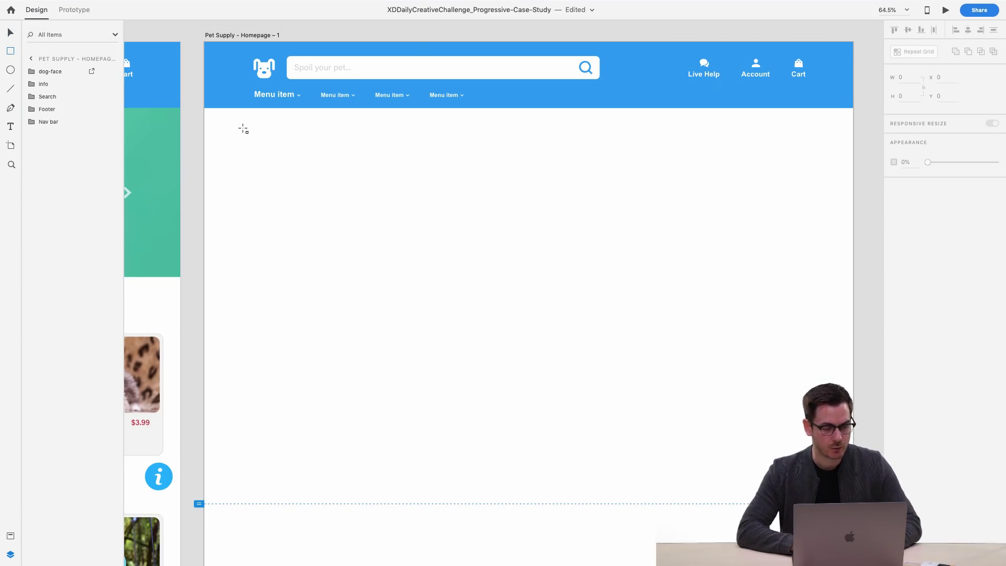
mouse_move(253, 150)
left_mouse_down()
mouse_move(377, 204)
mouse_move(709, 189)
mouse_move(777, 227)
mouse_move(805, 290)
left_mouse_up()
left_click_drag(577, 200, 571, 207)
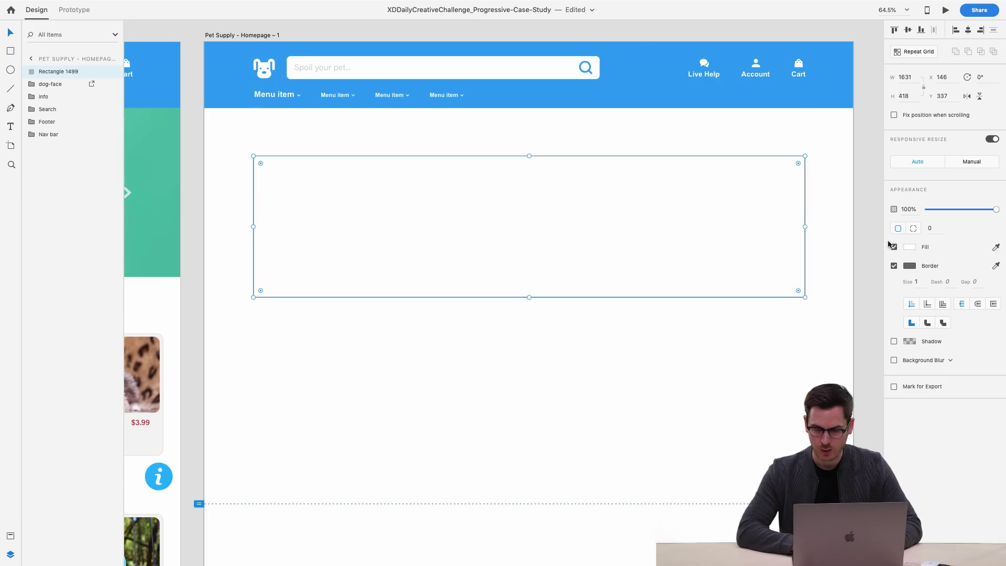
Give the rectangle a very light grey fill and a light grey border.
left_click(910, 250)
left_click_drag(812, 208, 779, 195)
left_click(909, 266)
mouse_move(810, 237)
left_mouse_down()
mouse_move(774, 231)
mouse_move(766, 216)
left_mouse_up()
Add a drop shadow to the rectangle with Y 13, blur 16 and black at 5% opacity.
left_click(894, 341)
left_click(894, 341)
left_click(938, 357)
type("13")
key("Return")
key("Tab")
type("16")
key("Return")
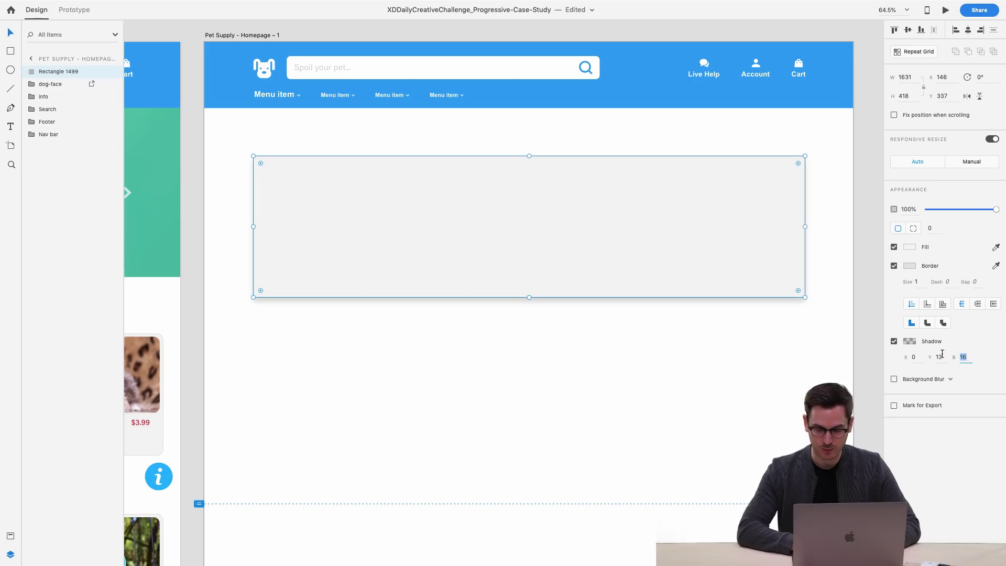
left_click(911, 342)
left_click_drag(887, 351, 889, 361)
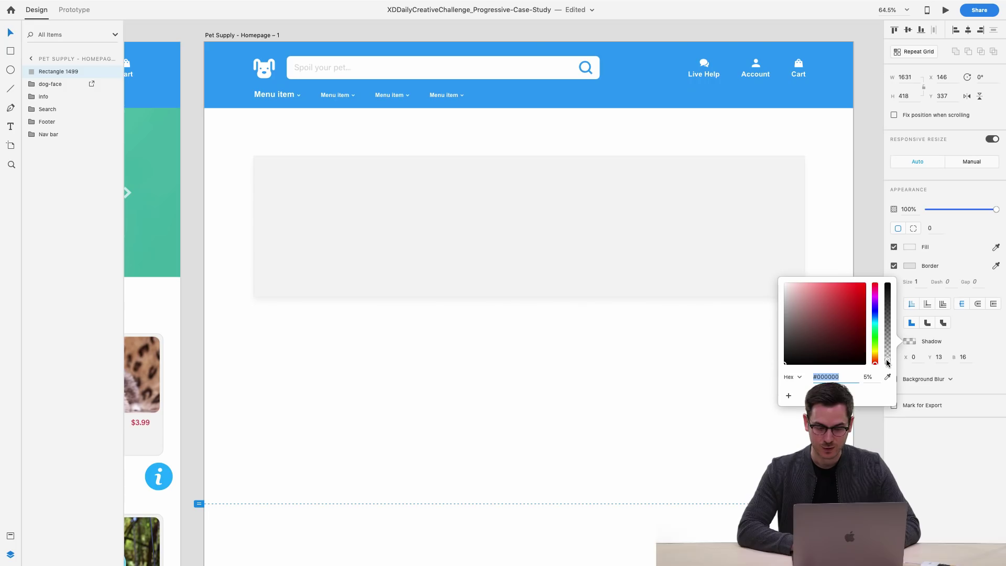
left_click_drag(887, 362, 887, 362)
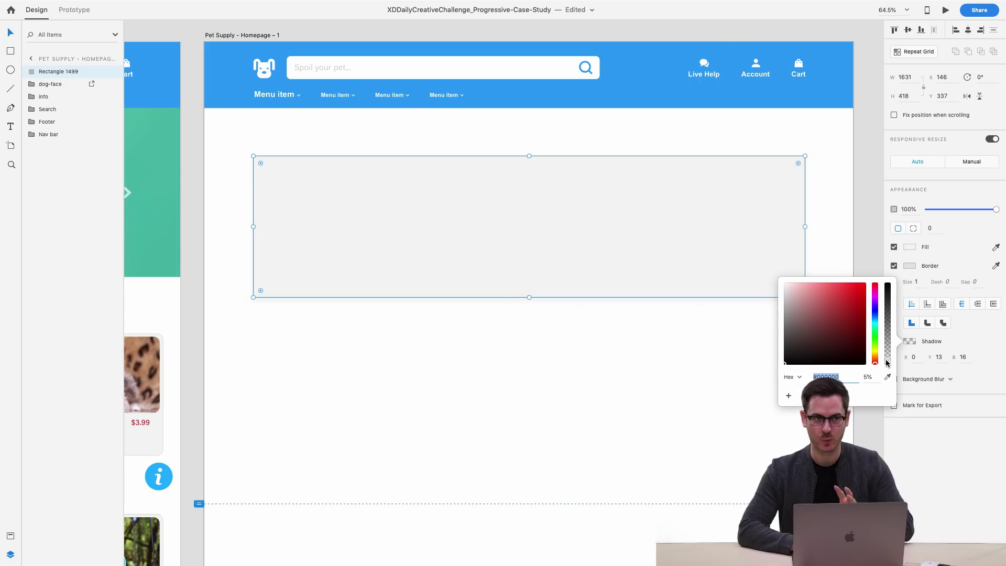
left_click(614, 359)
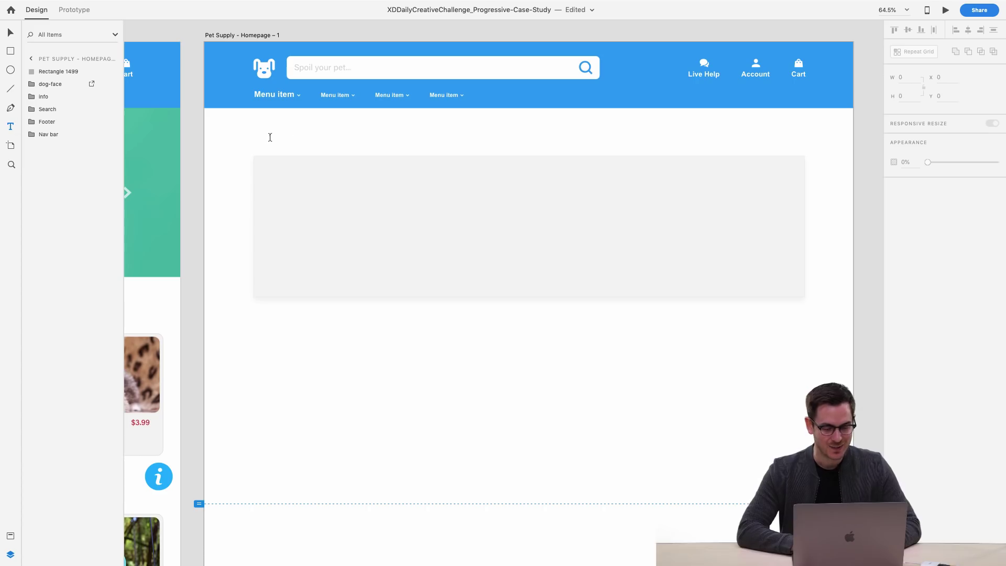
Add a dark grey "Shopping cart" heading above the panel, size 33, aligned with the panel's left edge.
left_click(254, 144)
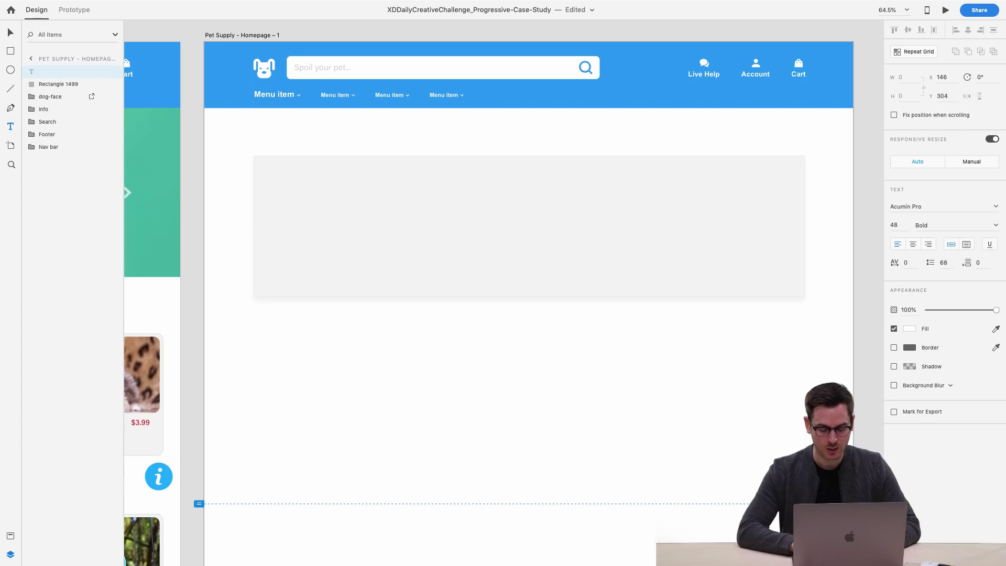
type("Shopping cart")
left_click(910, 329)
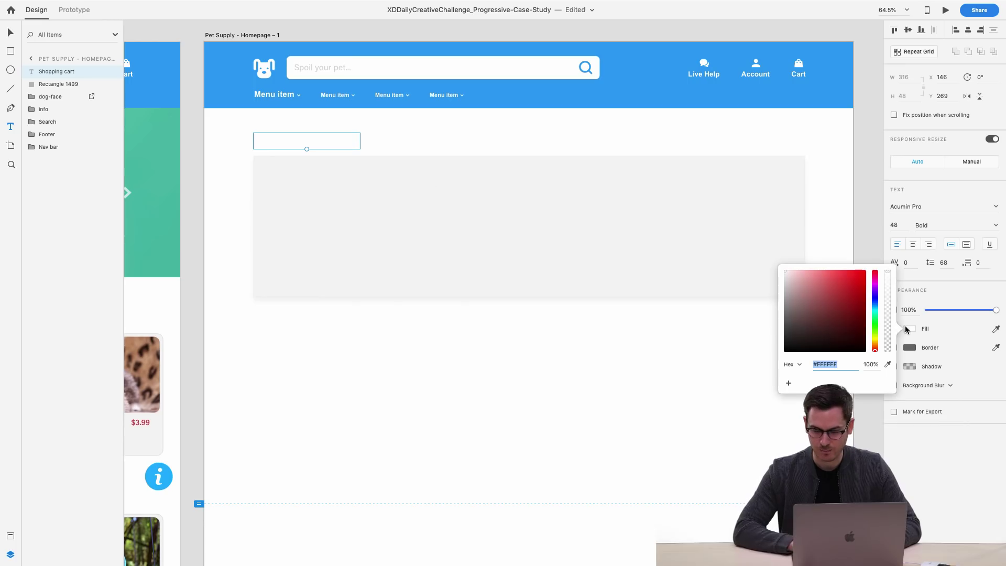
left_click(784, 333)
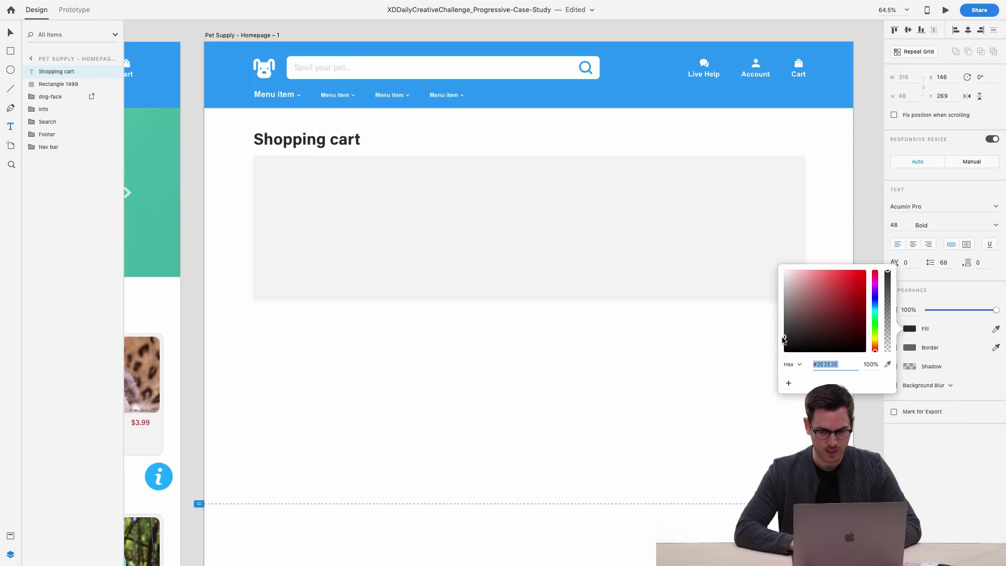
left_click(950, 480)
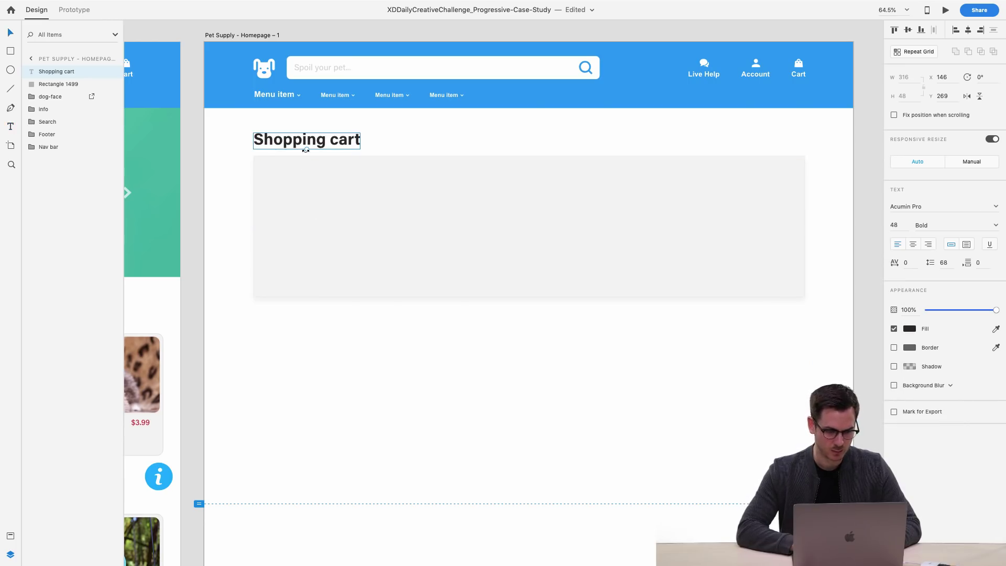
mouse_move(306, 151)
left_mouse_down()
mouse_move(306, 142)
mouse_move(288, 145)
left_mouse_up()
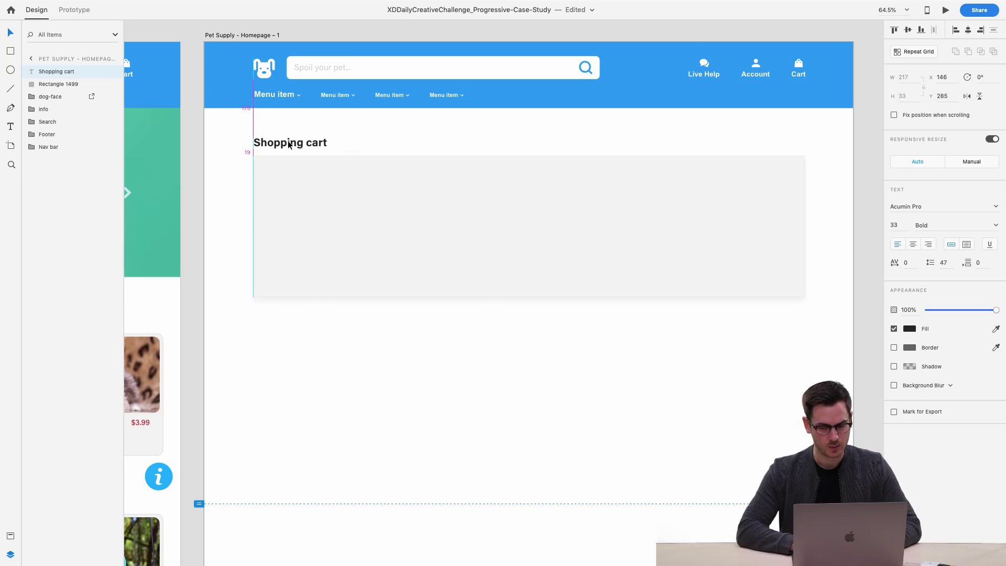
Copy the Slabs! Pure Meat product image from the homepage and place it at the left side of the cart panel.
left_click(316, 201)
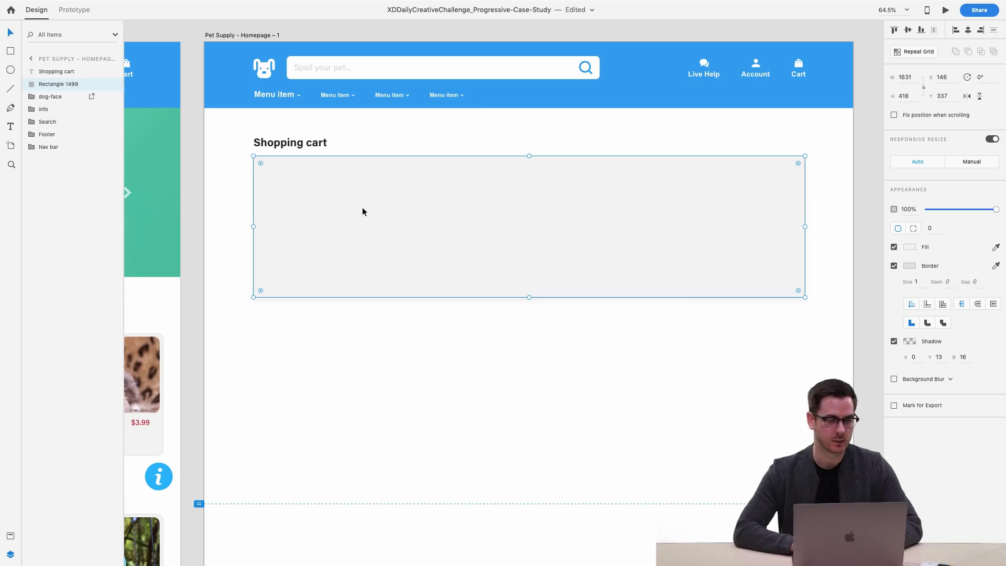
scroll(363, 207, "left", 10)
scroll(364, 212, "up", 3)
scroll(363, 213, "left", 5)
scroll(364, 213, "down", 3)
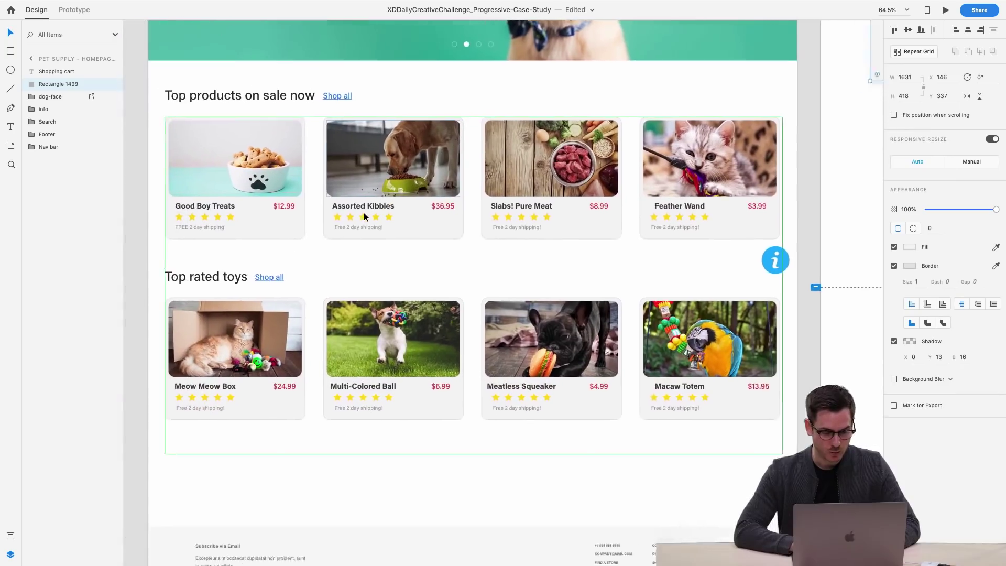
double_click(599, 156)
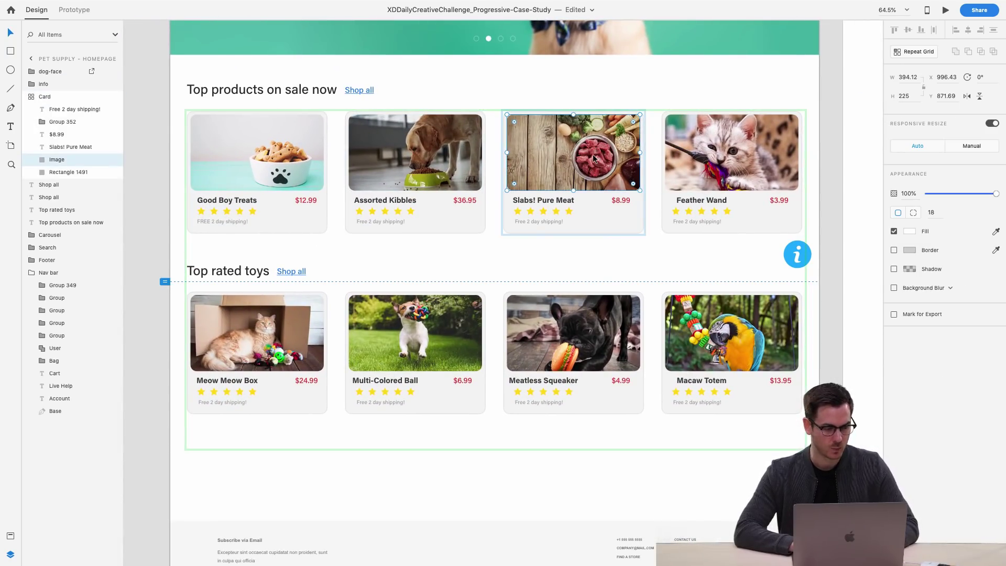
scroll(593, 154, "right", 10)
scroll(593, 155, "up", 4)
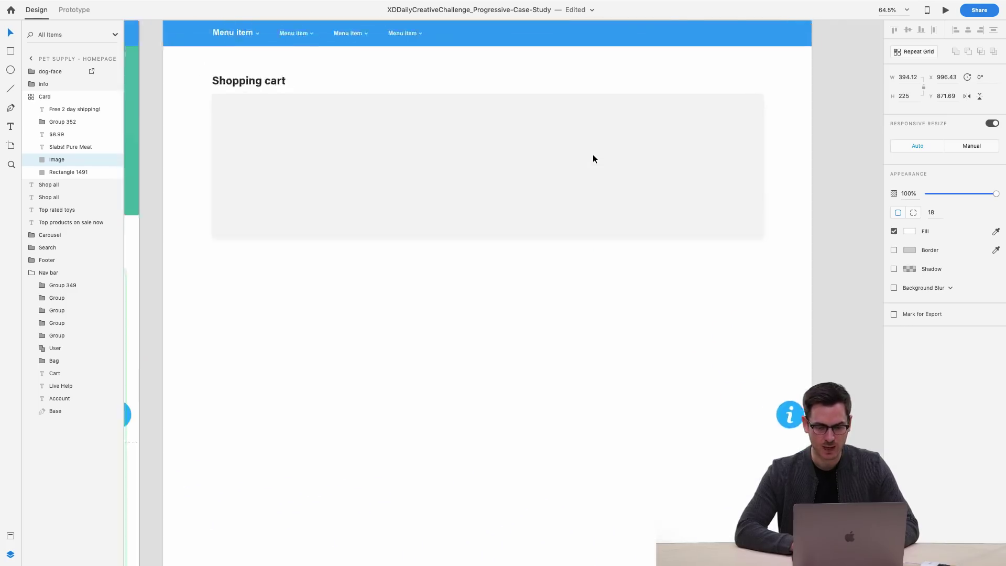
left_click(330, 200)
key("super+v")
left_click_drag(617, 336, 339, 194)
Add an "Item" text label above the product image, aligned with its left edge.
key("t")
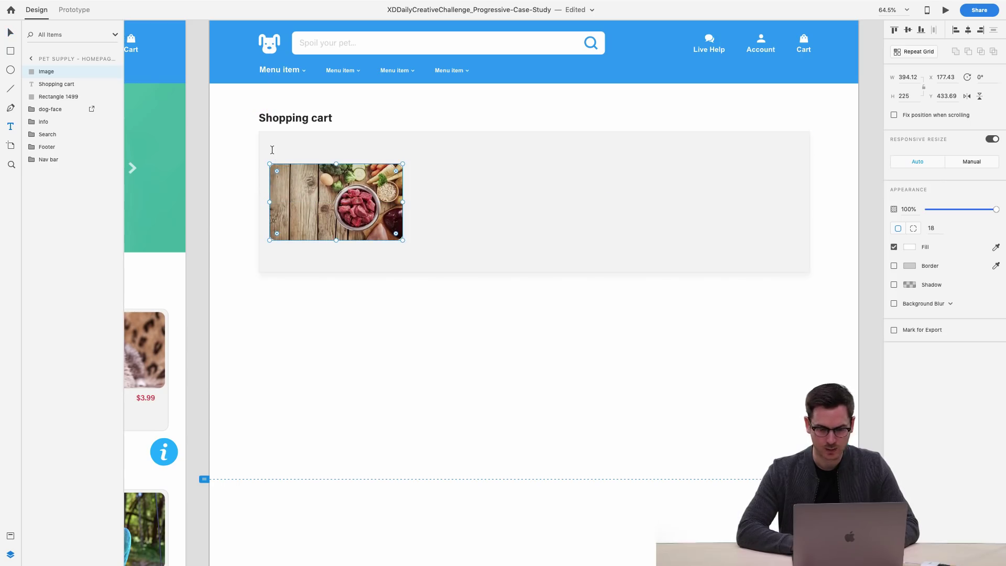
left_click(272, 150)
type("Item")
key("Escape")
left_click_drag(286, 156, 282, 155)
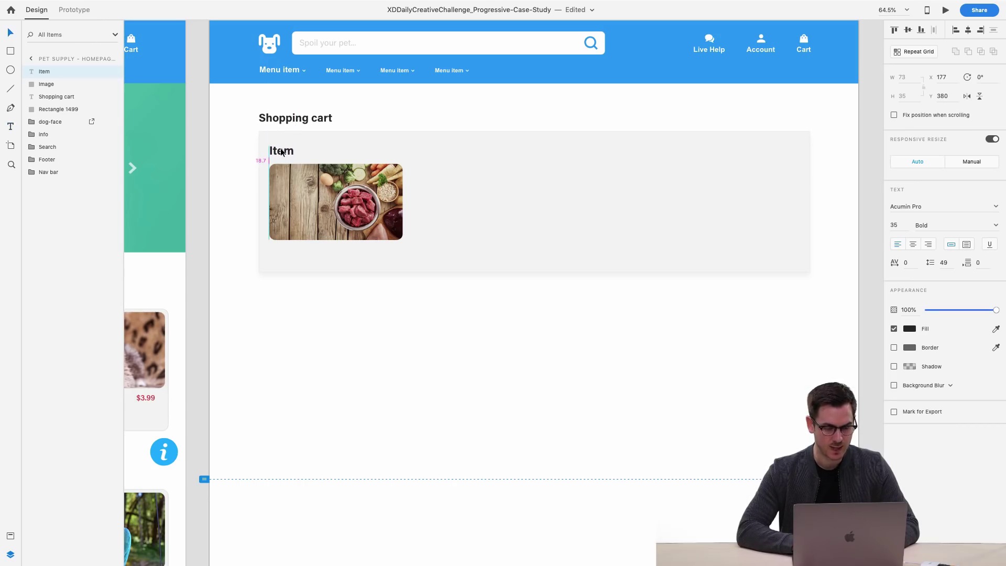
Style the "Item" label with Medium weight, 45% opacity and size 33.
left_click(996, 226)
left_click(938, 275)
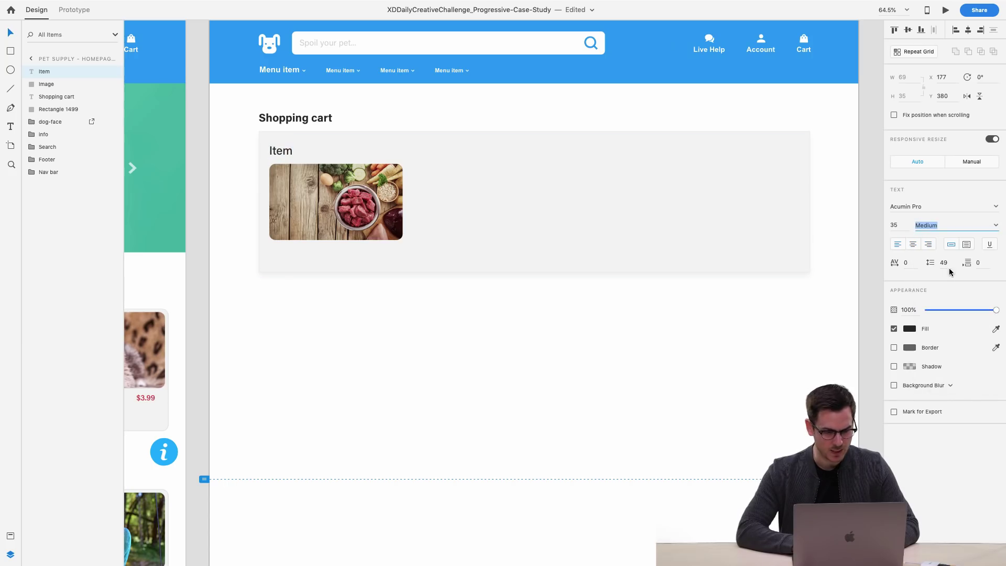
left_click_drag(999, 312, 958, 313)
left_click(280, 156)
left_click_drag(280, 154, 278, 153)
Copy the "Slabs! Pure Meat" title from its homepage card and place it beside the cart image at size 36.
scroll(276, 148, "left", 10)
scroll(277, 149, "right", 6)
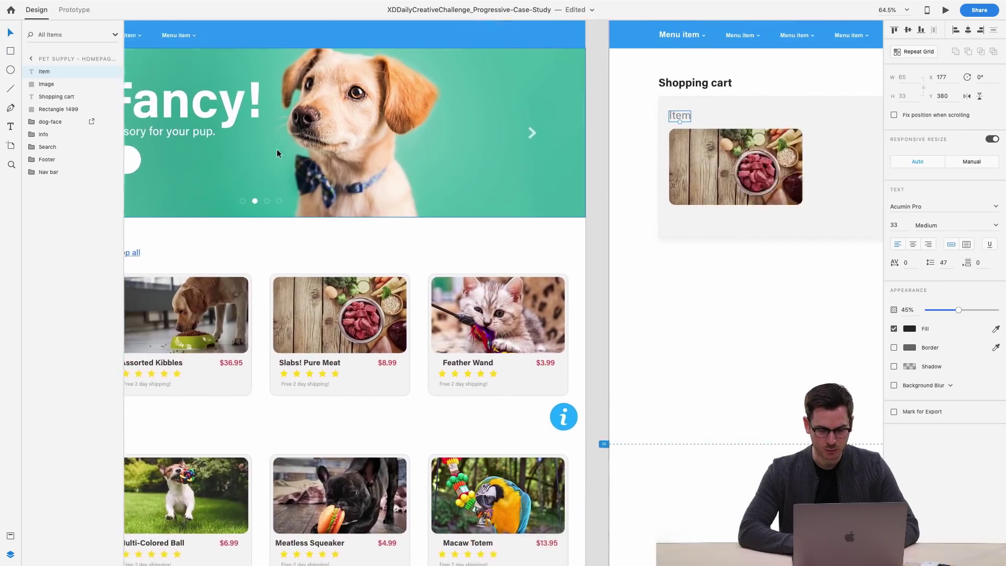
scroll(539, 115, "left", 5)
scroll(540, 114, "down", 3)
left_click(314, 270)
double_click(315, 270)
key("super+c")
scroll(587, 237, "right", 10)
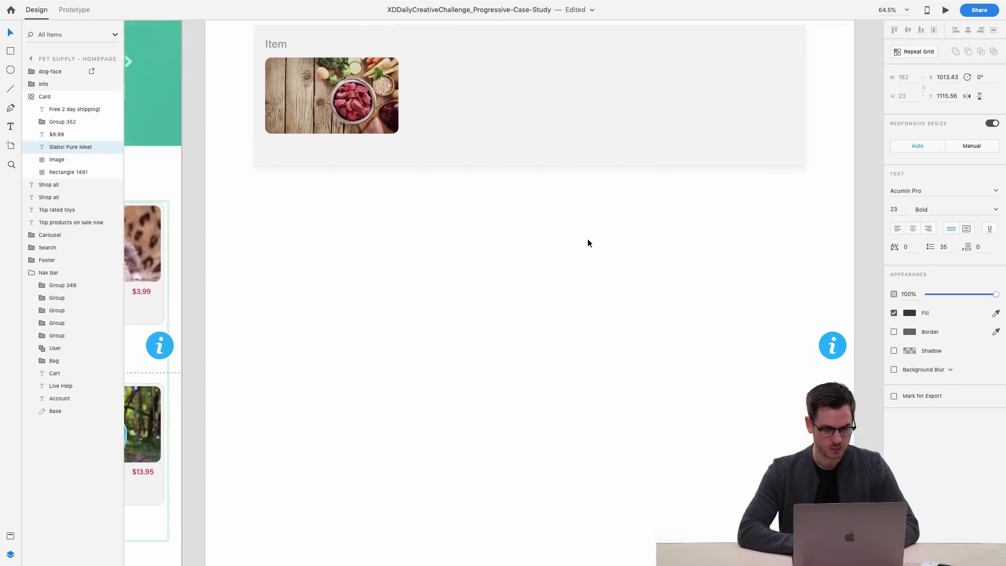
key("super+v")
scroll(429, 115, "up", 2)
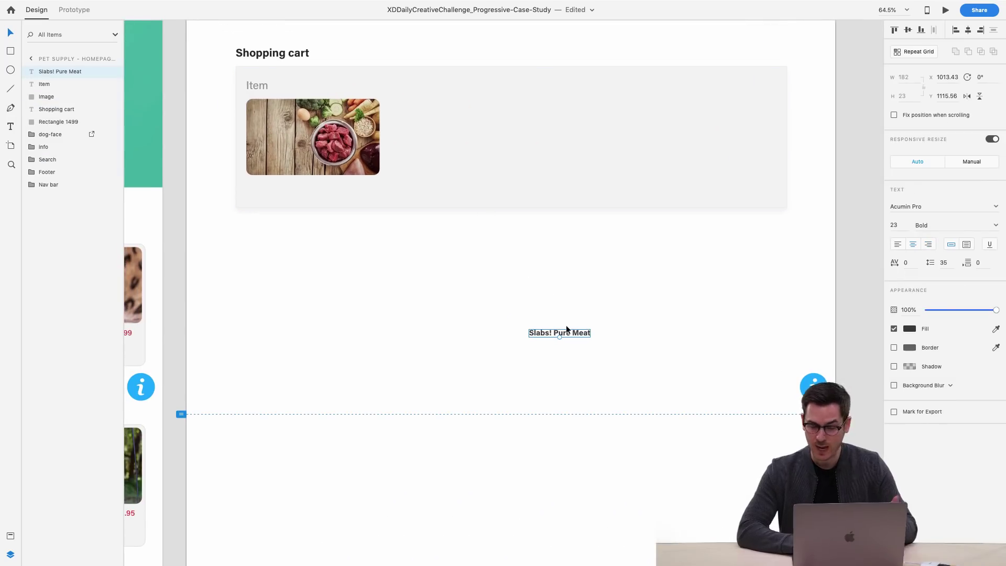
left_click_drag(576, 332, 434, 133)
Change the duplicated product title to "Delivers April 1st" and set its weight to Medium.
double_click(434, 133)
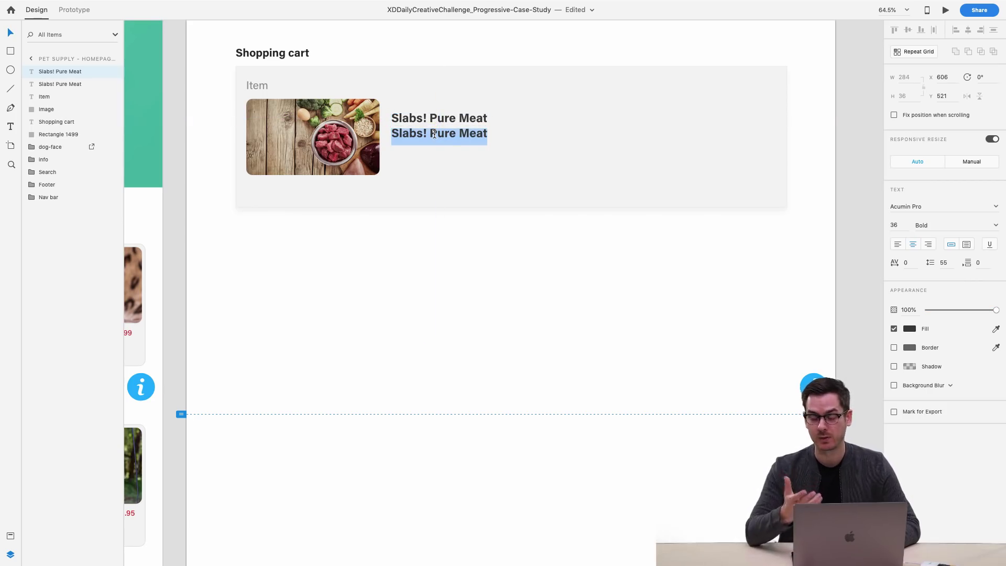
type("Delive")
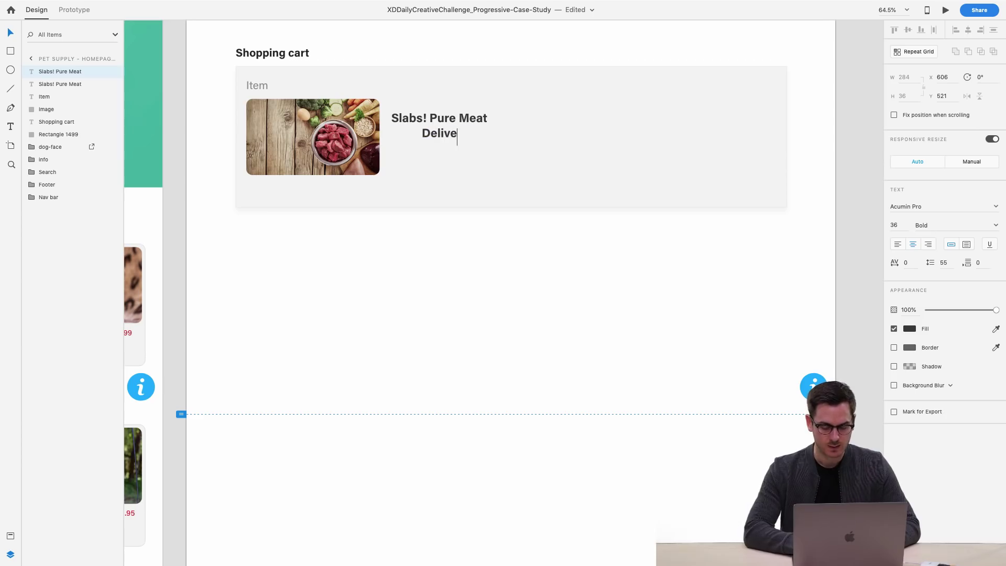
type("rs April 1st")
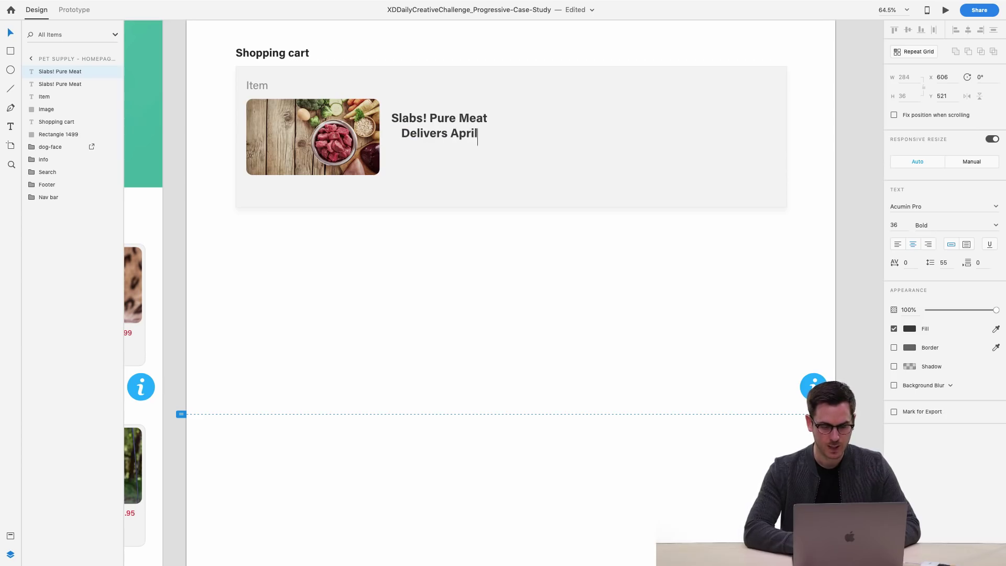
key("Escape")
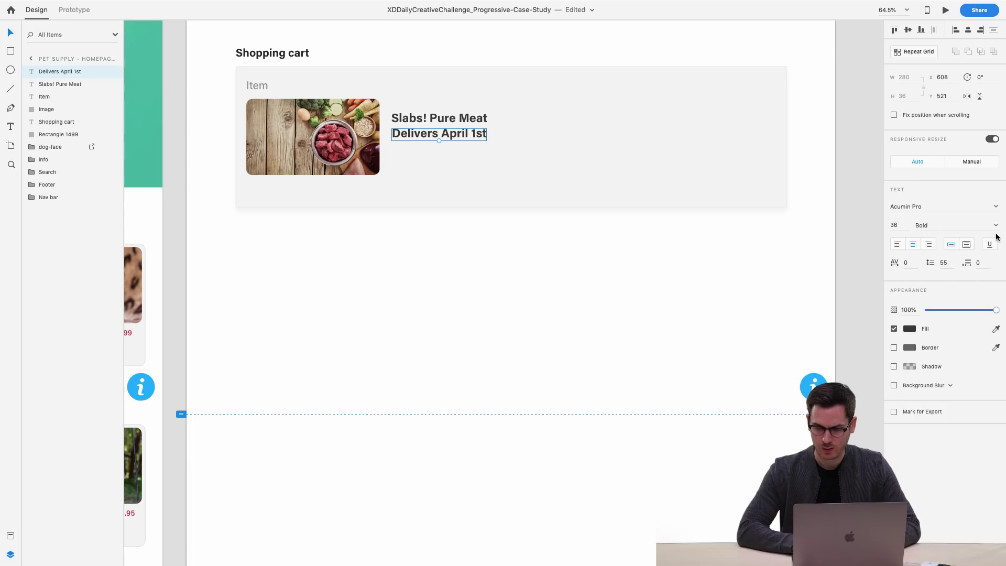
left_click(995, 226)
left_click(941, 280)
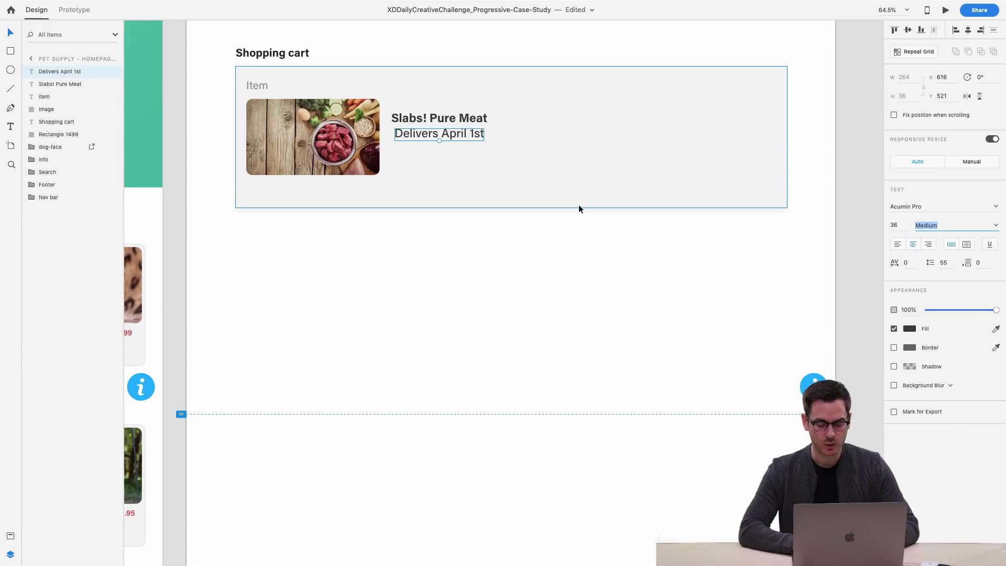
key("Escape")
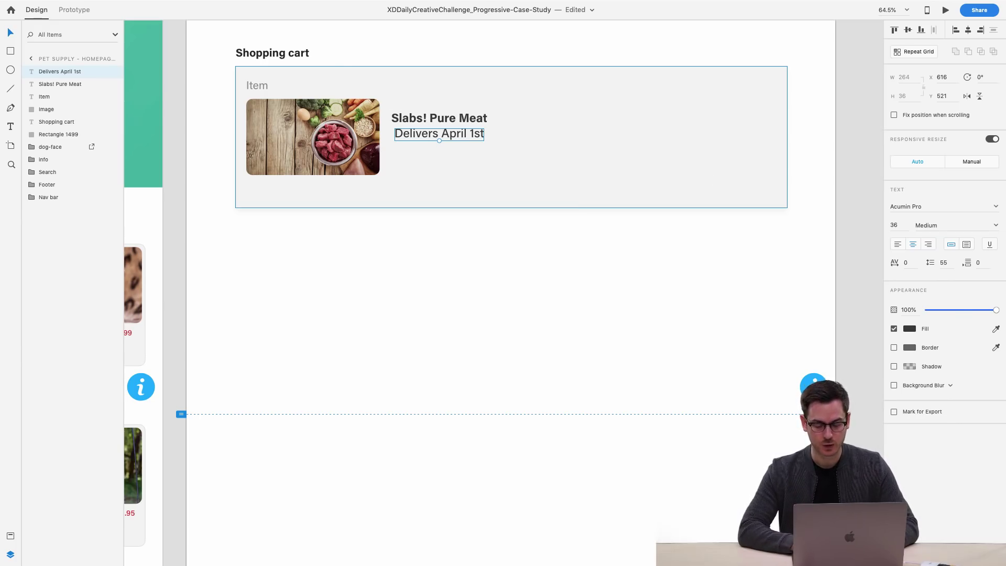
Fade the delivery text to 50%, shrink and left-align it under the product title, and centre both beside the image.
key("5")
mouse_move(437, 140)
left_mouse_down()
mouse_move(445, 130)
mouse_move(422, 126)
left_mouse_up()
key("super+shift+l")
left_click(430, 117, "shift")
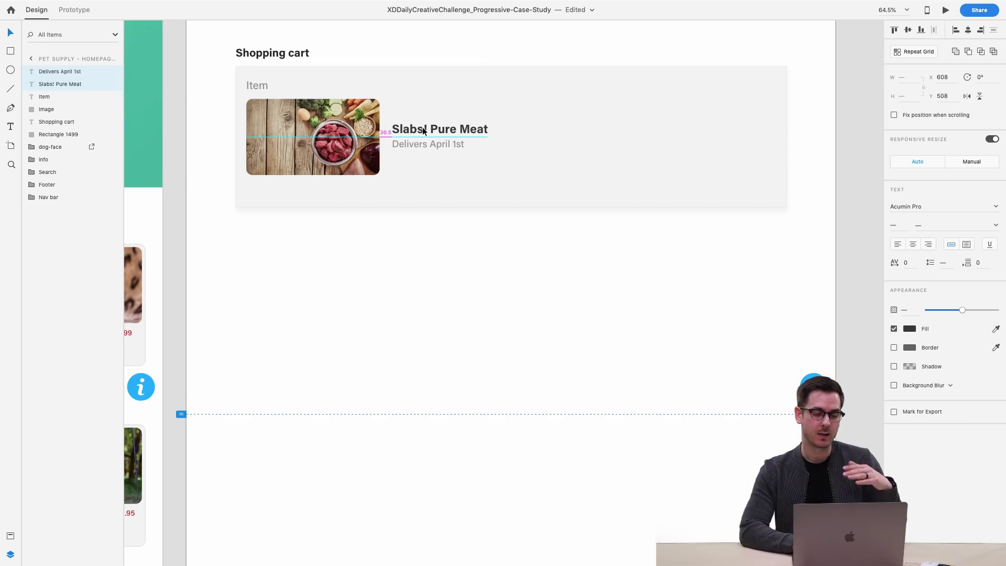
left_click_drag(422, 127, 425, 130)
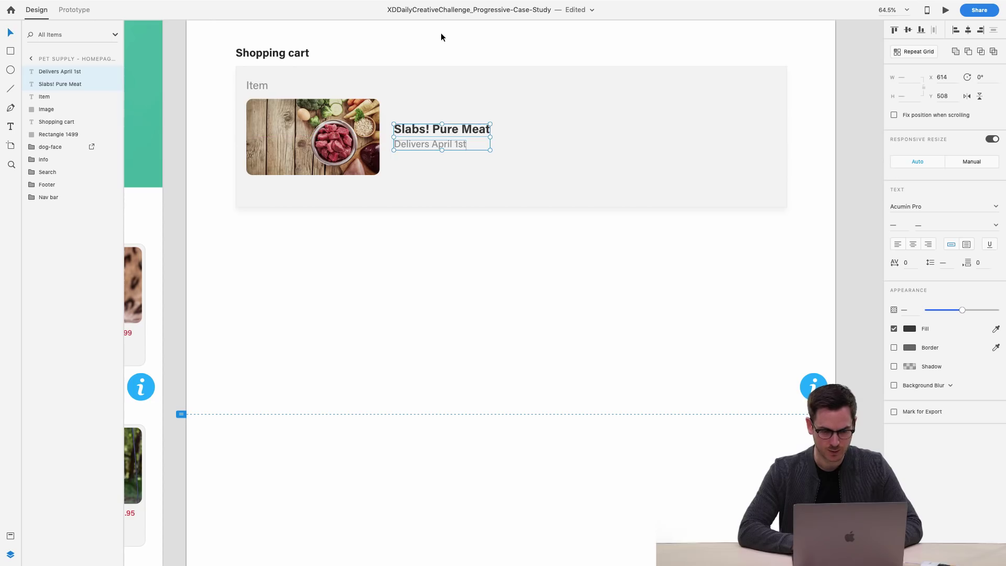
left_click(442, 32)
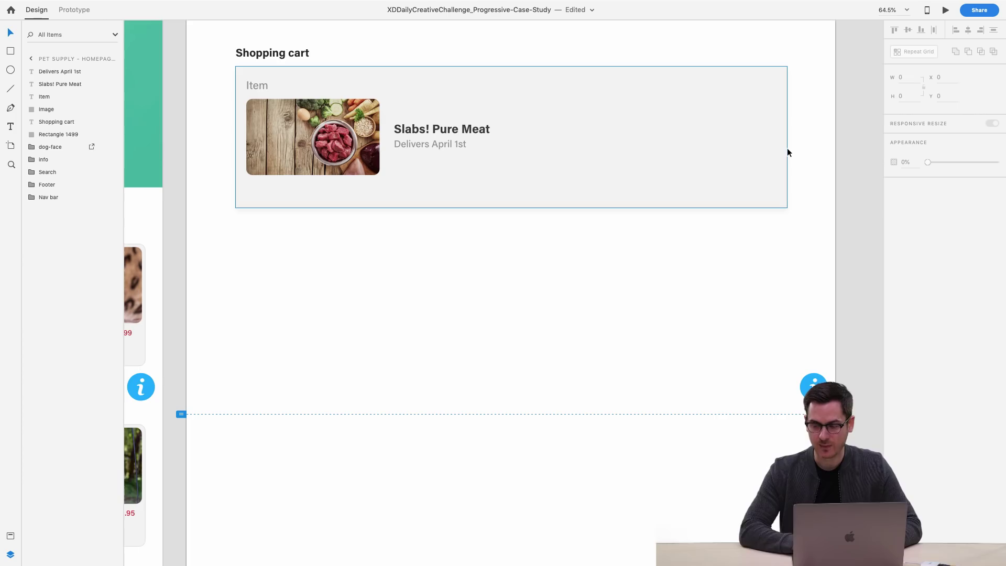
Duplicate the "Item" label toward the panel's right side and change its text to "Quantity".
left_click_drag(257, 85, 632, 78)
double_click(634, 85)
type("C")
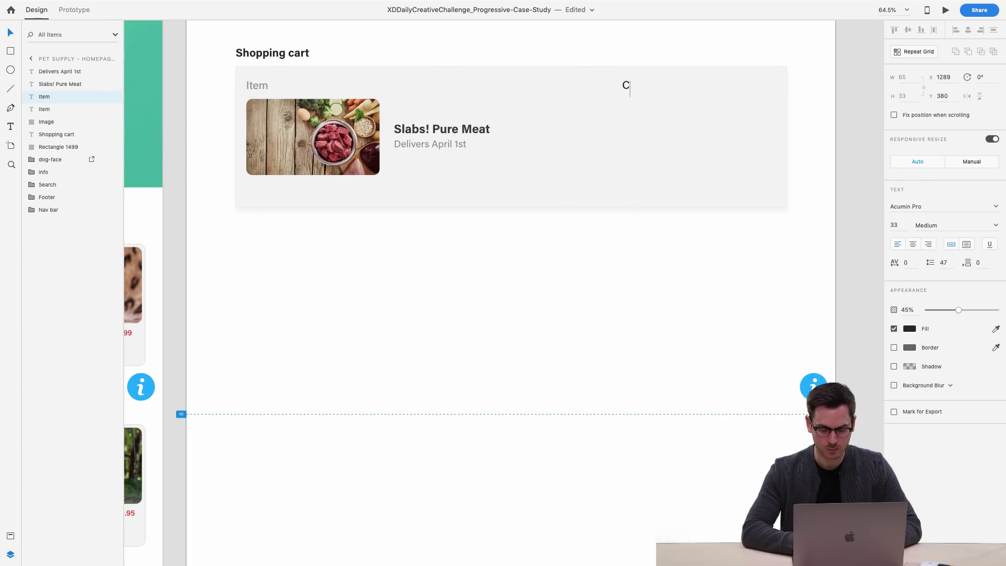
type("Quantity")
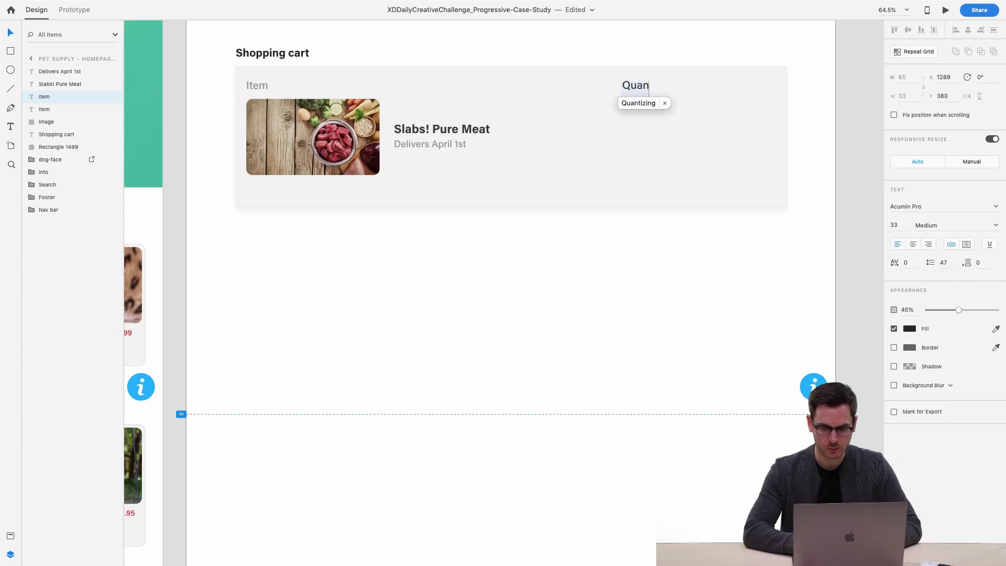
key("Escape")
left_click_drag(647, 83, 737, 80)
key("super+z")
left_click_drag(645, 84, 713, 85)
key("super+z")
Duplicate the "Quantity" label near the panel's right edge and change its text to "Price".
left_click_drag(646, 83, 760, 84)
double_click(723, 85)
type("Price")
key("Escape")
Duplicate the product title, change it to "$8.99" and right-align it under the "Price" label in the title's row.
left_click_drag(471, 129, 675, 105)
scroll(510, 190, "left", 7)
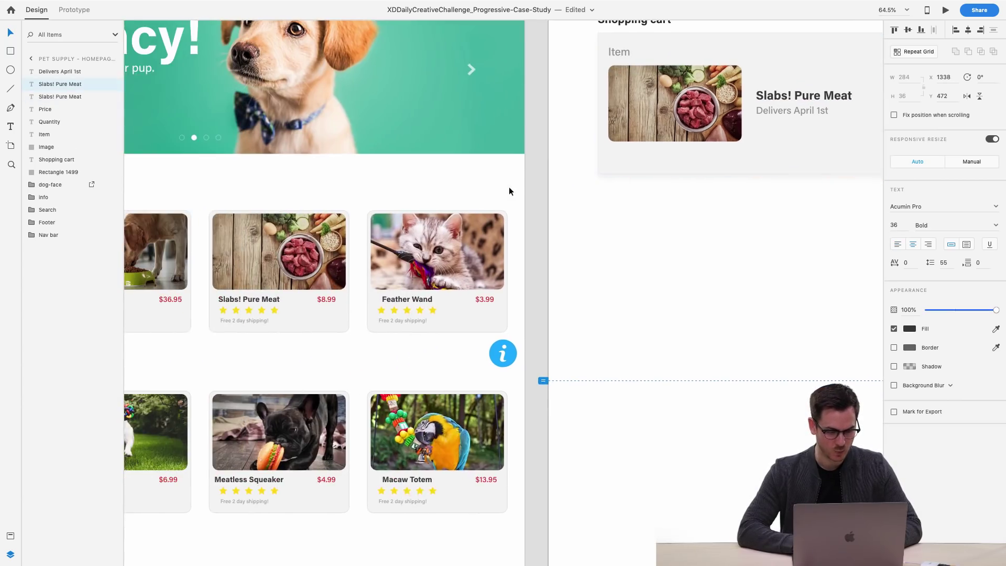
scroll(510, 189, "right", 7)
double_click(684, 106)
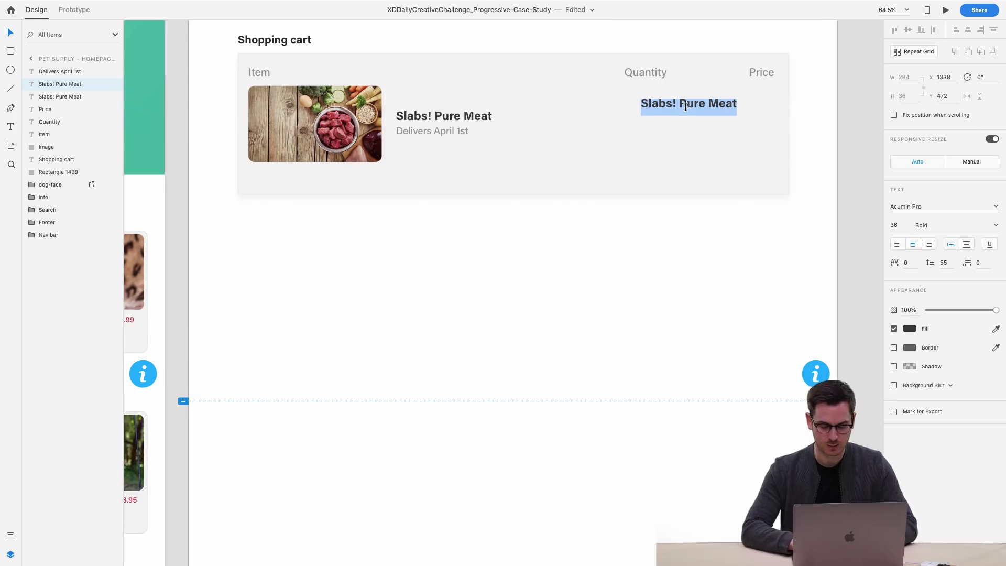
type("$8.99")
key("Escape")
left_click_drag(688, 106, 759, 118)
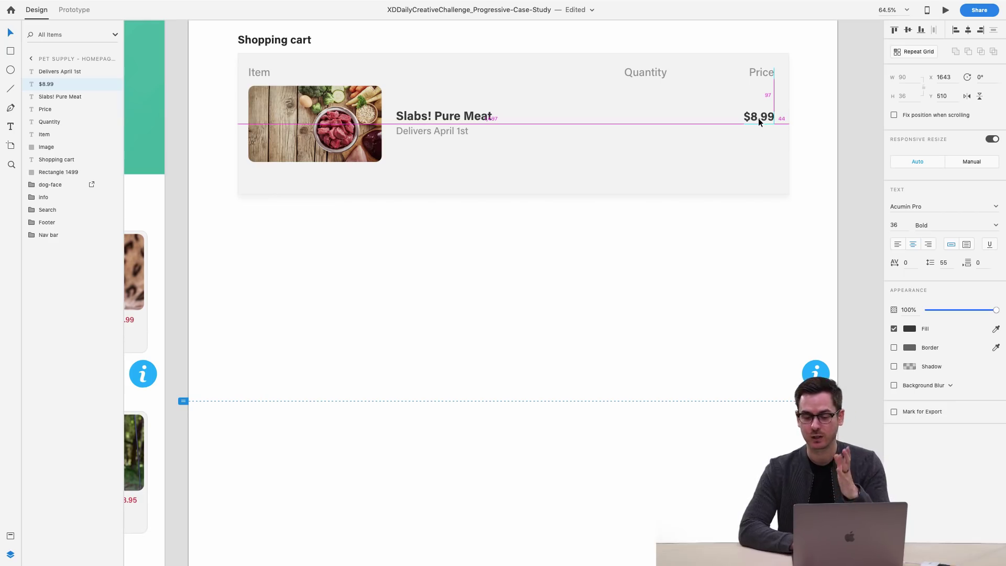
Centre the "$8.99" price vertically beside the product image and shift the "Quantity" label slightly left.
left_click_drag(759, 118, 756, 123)
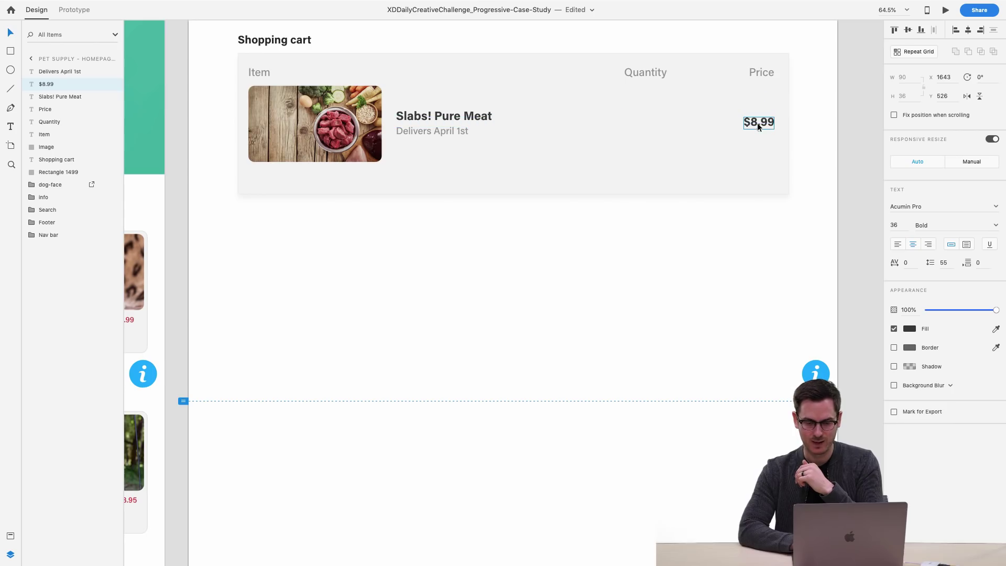
left_click(691, 120)
left_click_drag(646, 71, 641, 72)
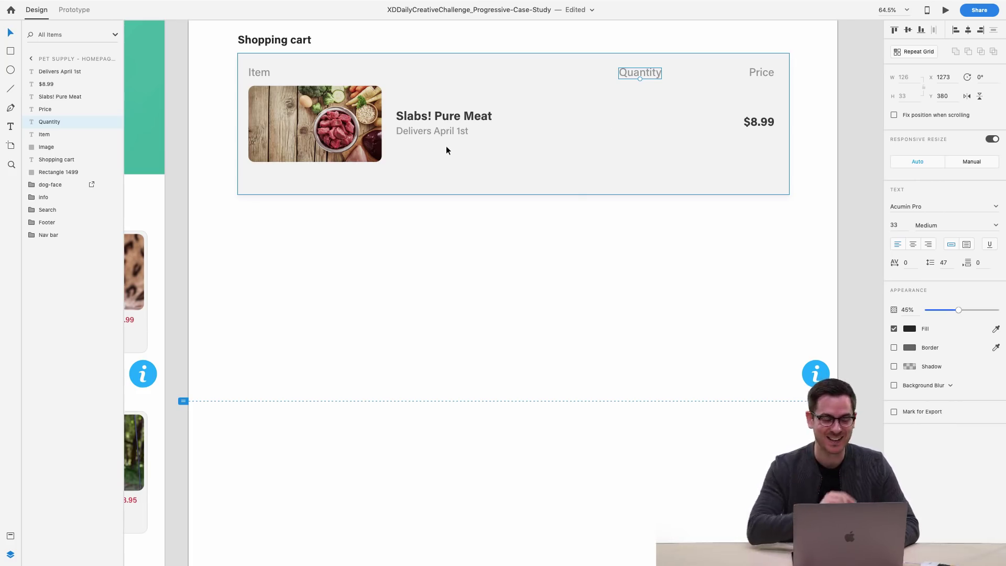
Draw a square about 77 by 77 below the "Quantity" label and round its corners to a radius of 9.
left_click(11, 51)
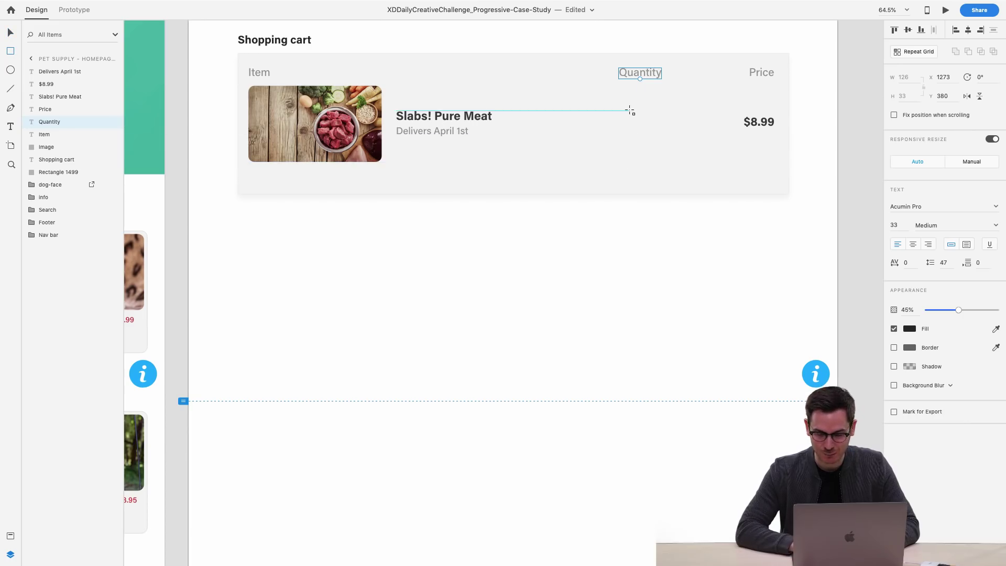
mouse_move(625, 111)
left_mouse_down()
mouse_move(666, 137)
mouse_move(641, 125)
left_mouse_up()
key("v")
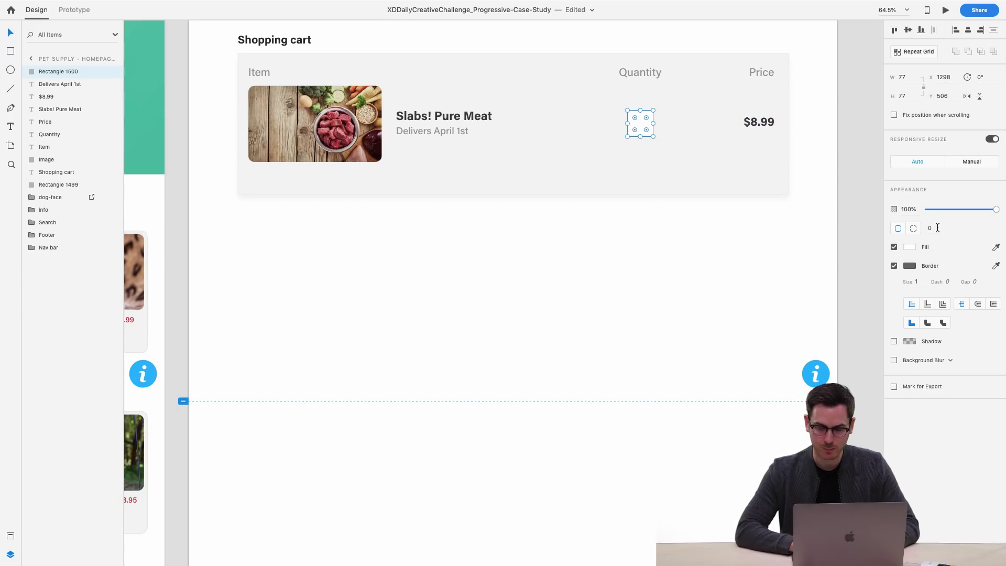
scroll(655, 110, "up", 10)
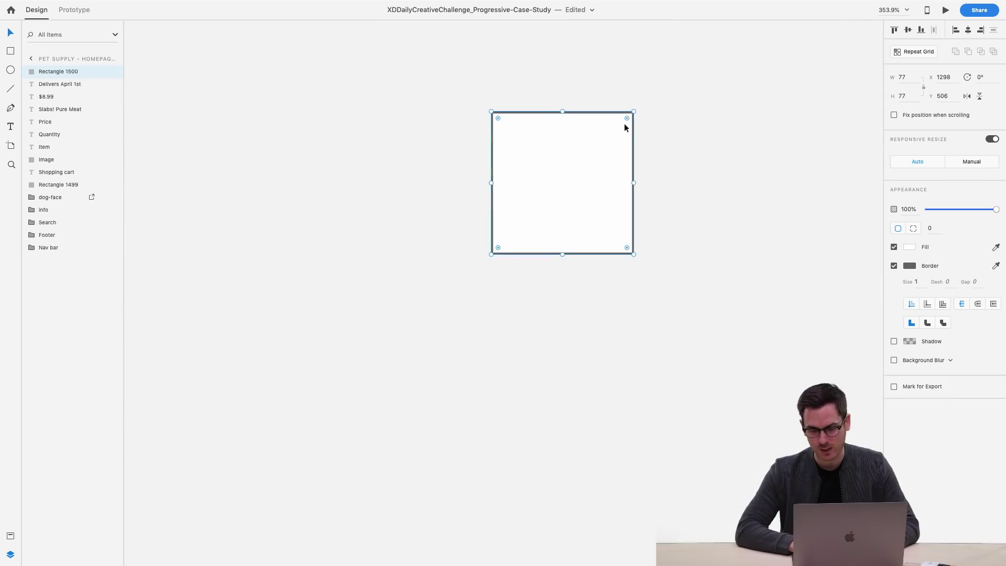
left_click_drag(627, 120, 617, 126)
scroll(617, 124, "down", 5)
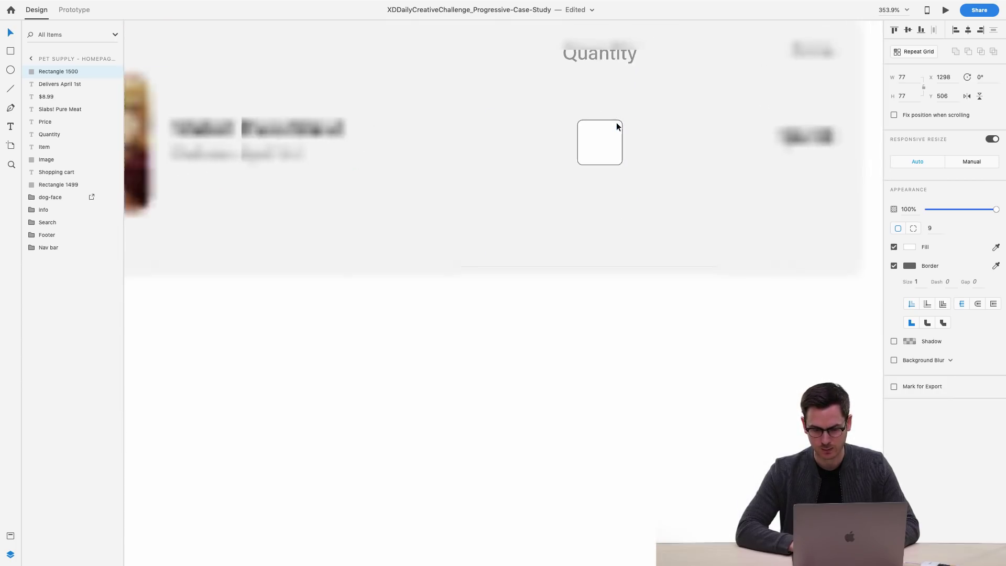
Lighten the quantity square's border colour to #BCBCBC.
left_click(910, 265)
left_click_drag(786, 246, 775, 228)
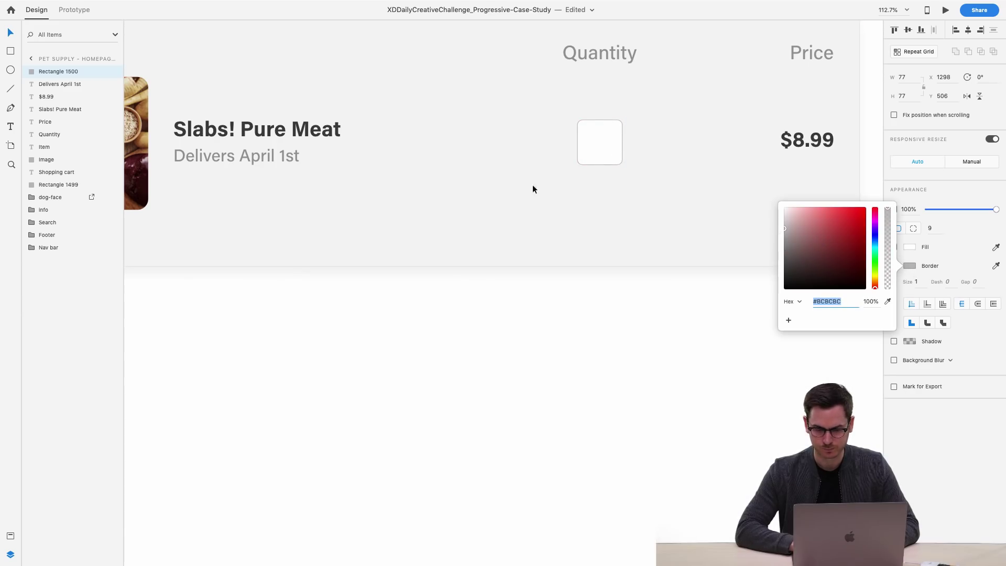
key("Escape")
Add the text "1" in Bold, enlarge it to size 45 and centre it inside the quantity square.
left_click(11, 126)
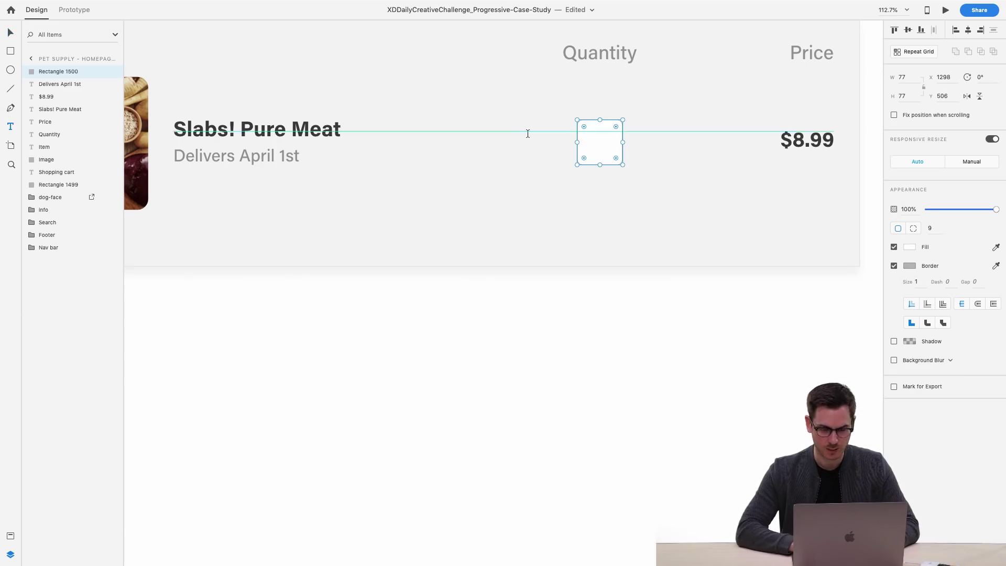
left_click(600, 142)
type("1")
key("Escape")
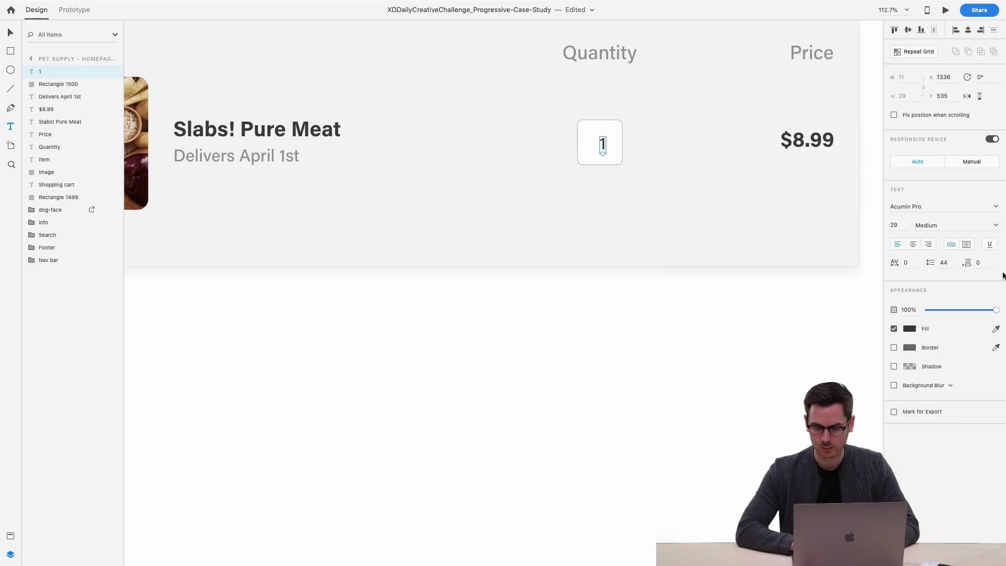
left_click(997, 227)
left_click(936, 306)
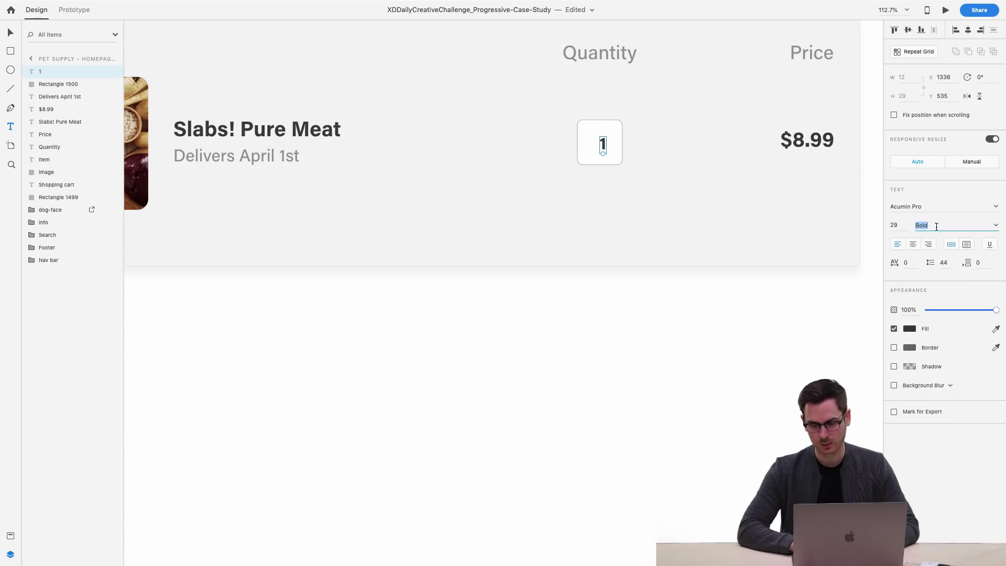
mouse_move(603, 153)
left_mouse_down()
mouse_move(603, 173)
mouse_move(602, 145)
left_mouse_up()
key("Escape")
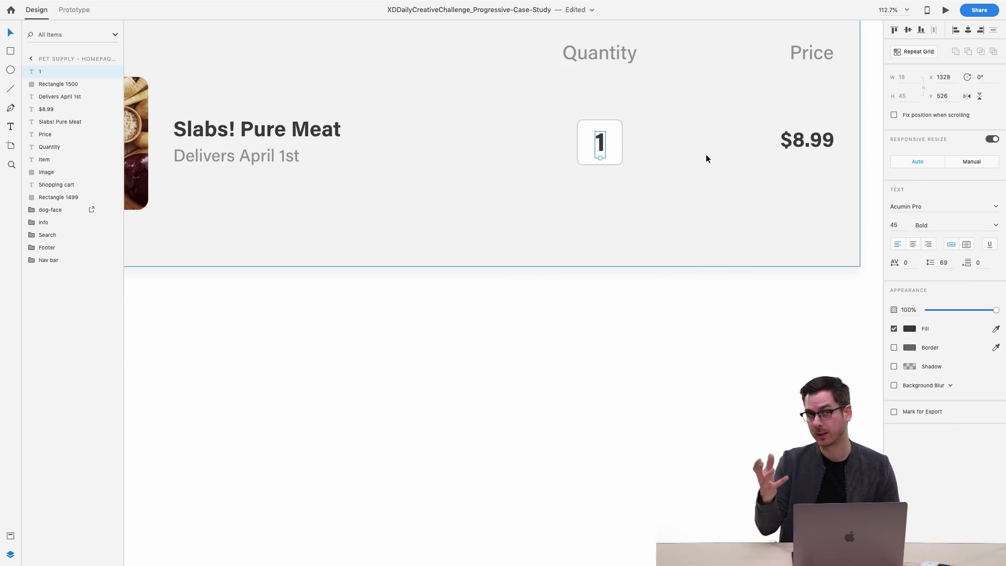
Duplicate the "1" to the right of the quantity square and change the copy to "+".
left_click_drag(603, 151, 643, 144)
double_click(643, 142)
type("+")
key("Escape")
Recolour the plus sign with the blue sampled from the page's navigation bar.
scroll(725, 150, "up", 5)
scroll(725, 151, "right", 2)
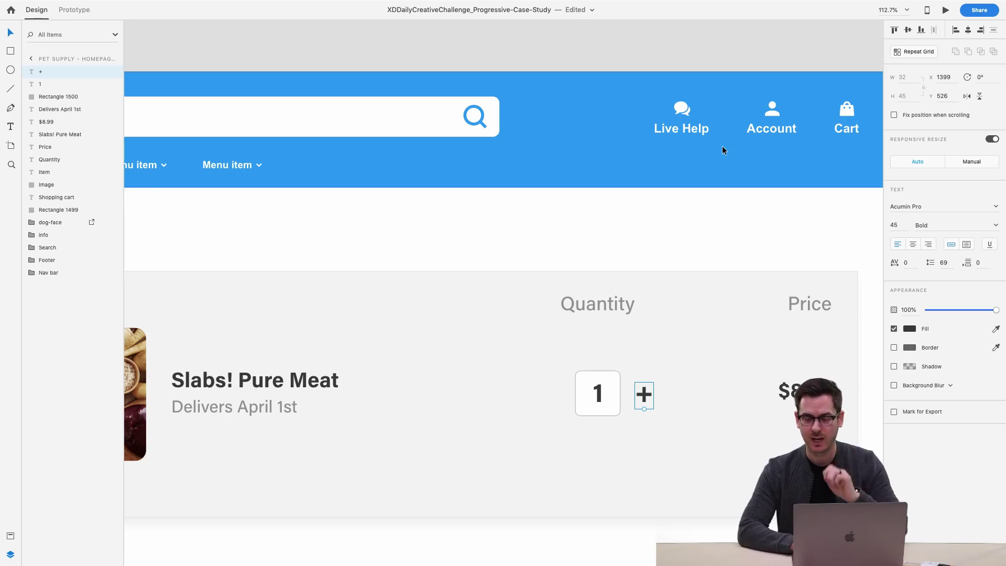
scroll(693, 159, "down", 1)
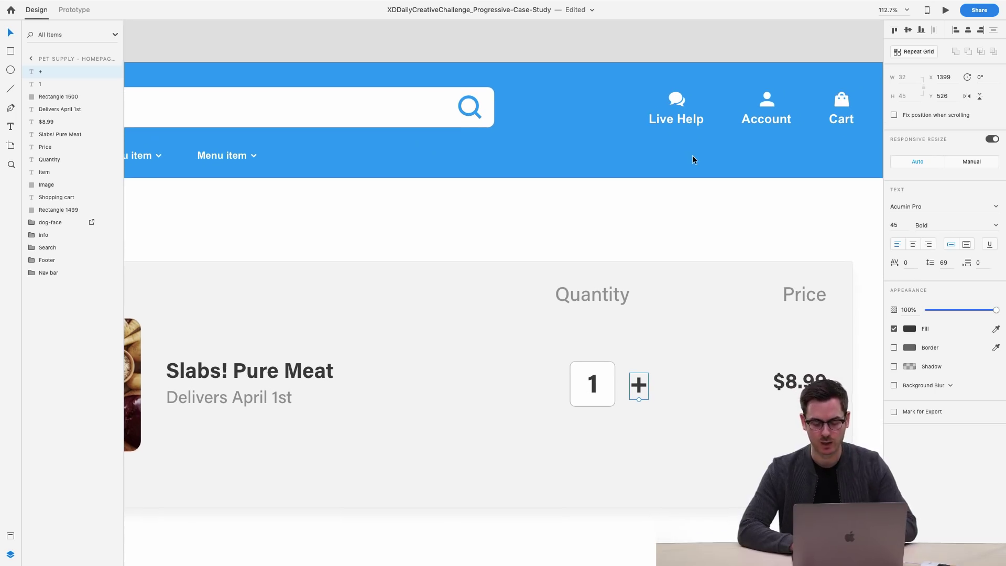
left_click(603, 118)
scroll(628, 331, "up", 5)
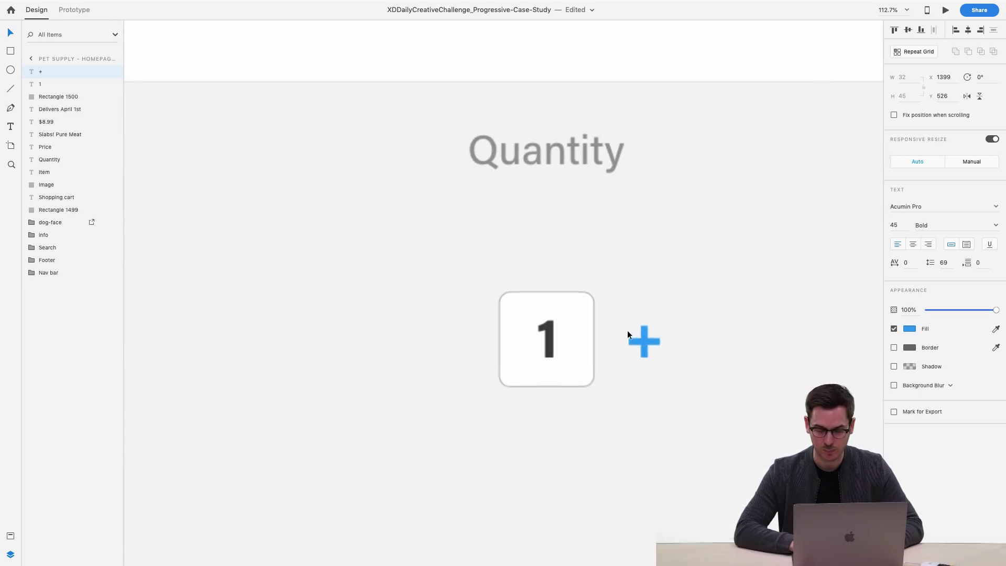
Duplicate the plus sign to the left of the quantity square and change the copy to "-".
left_click_drag(648, 338, 460, 338)
double_click(459, 338)
type("-")
key("Escape")
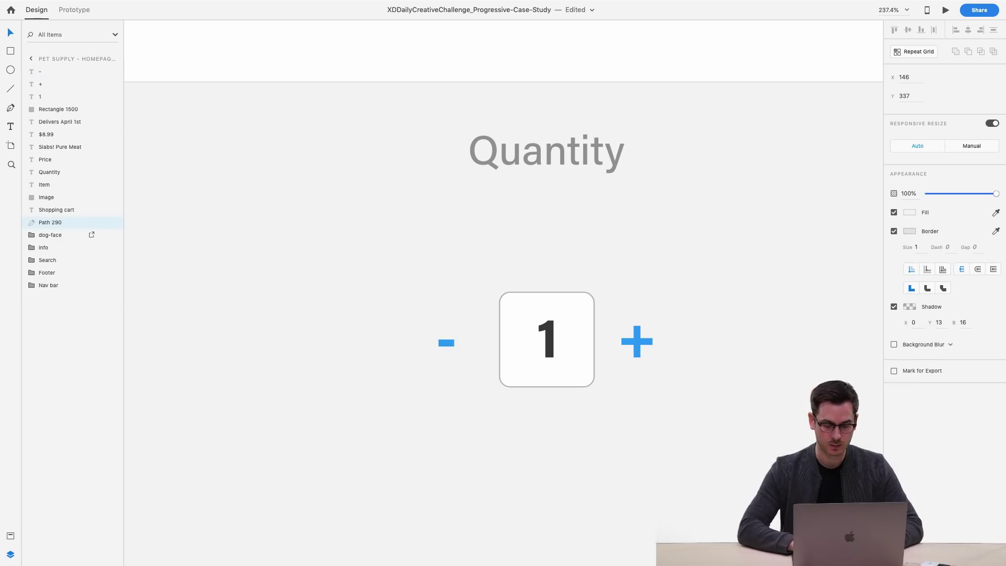
Replace the hyphen with the longer dash "–" and move it closer to the quantity square.
left_click(448, 344)
double_click(448, 344)
type("–")
key("Return")
key("Escape")
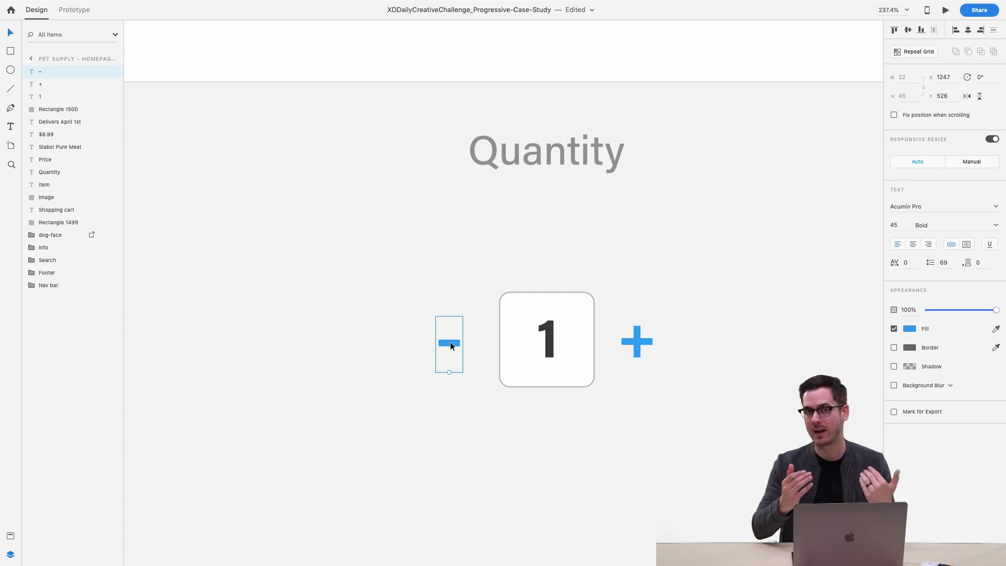
left_click_drag(450, 344, 459, 344)
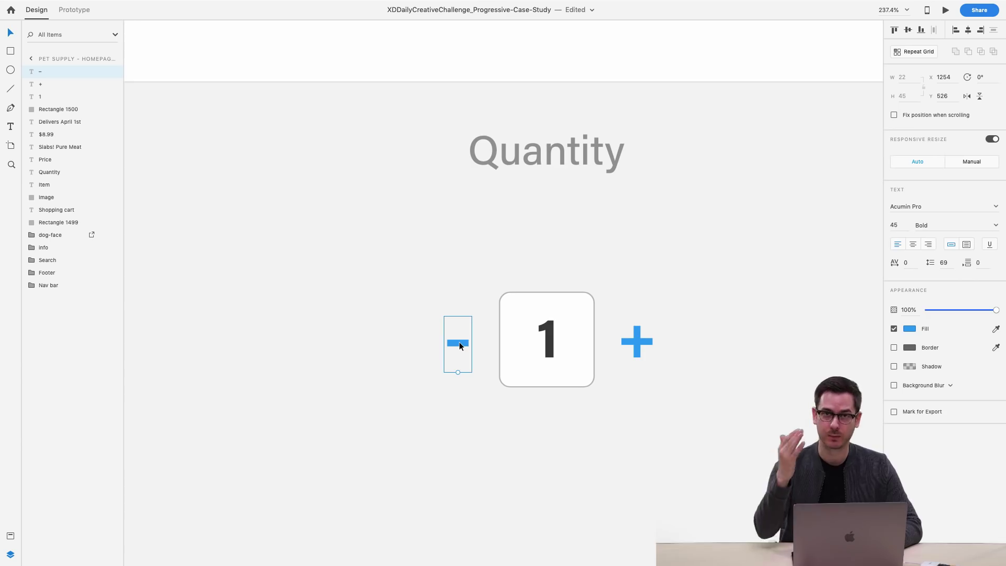
Change the minus sign's fill to dark grey and reduce its opacity to 24%.
left_click(910, 329)
left_click_drag(809, 327, 768, 323)
left_click(995, 311)
left_click_drag(995, 312, 943, 307)
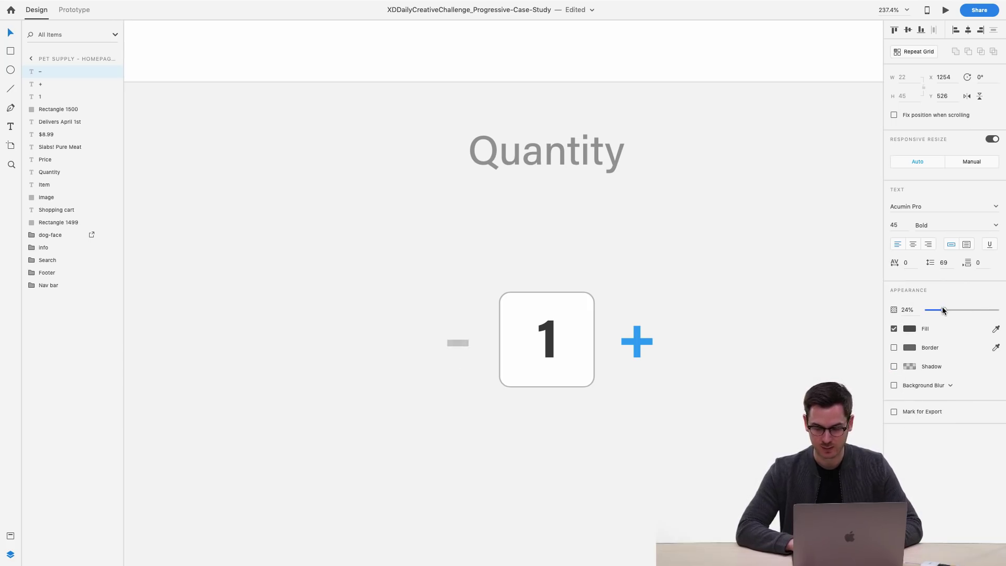
Group the plus sign, number, square and minus sign, and name the group "Quantity".
scroll(603, 414, "down", 5)
scroll(602, 416, "down", 3)
left_click(638, 303)
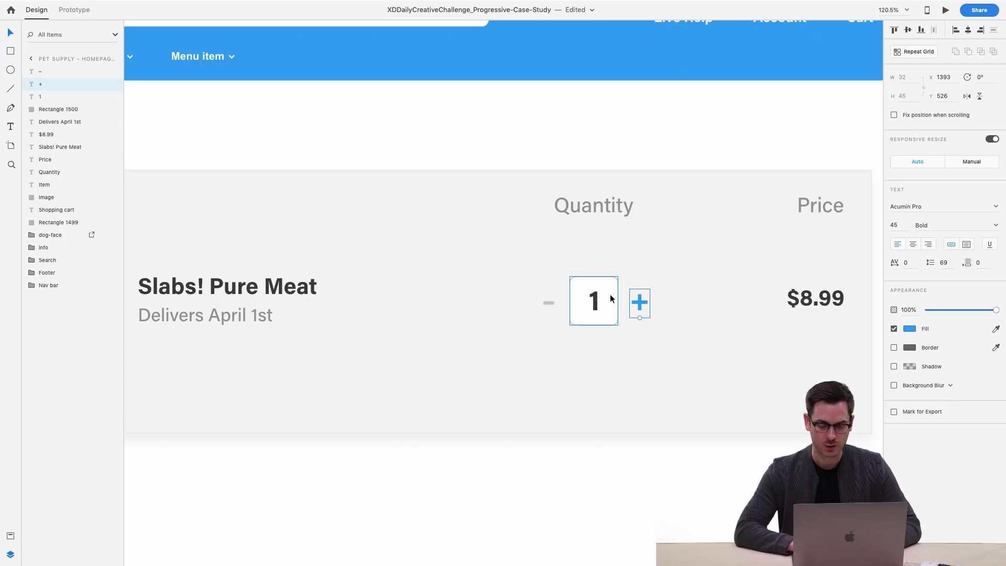
left_click(610, 298, "shift")
left_click(594, 301, "shift")
left_click(548, 304, "shift")
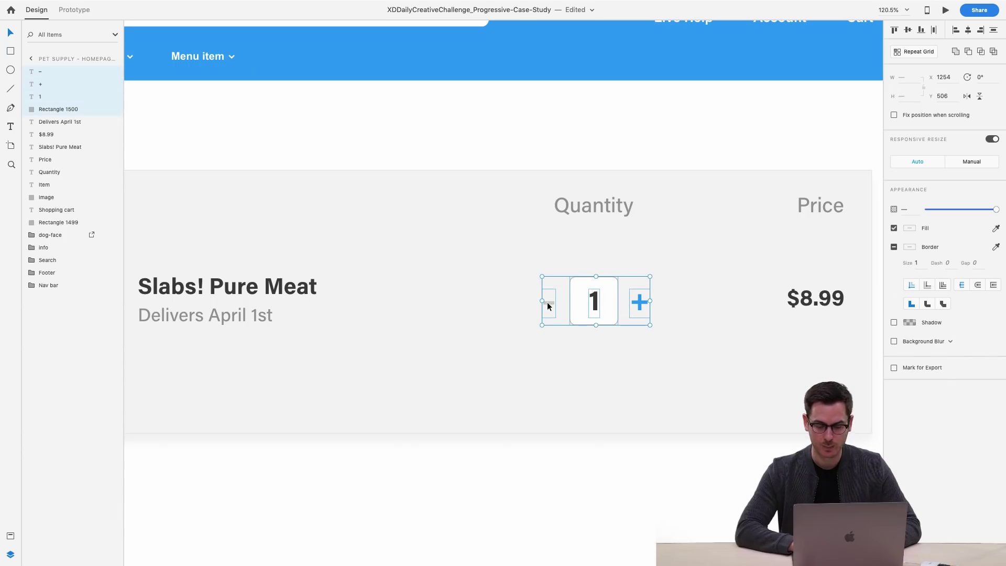
key("super+g")
double_click(48, 70)
type("Quantity")
key("Return")
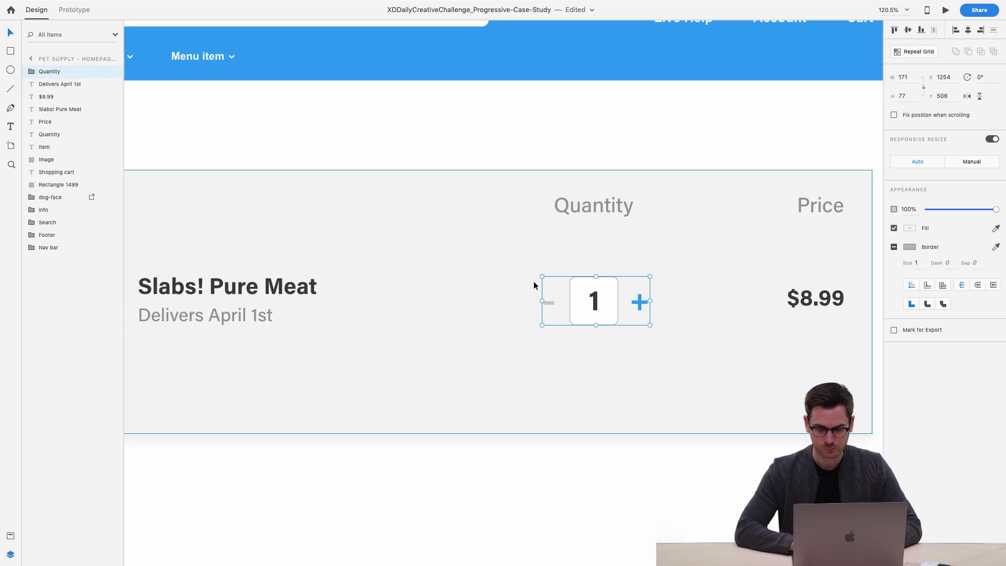
Add the text "Remove" just below the quantity square.
scroll(533, 281, "left", 5)
scroll(533, 281, "down", 5)
scroll(696, 332, "up", 8)
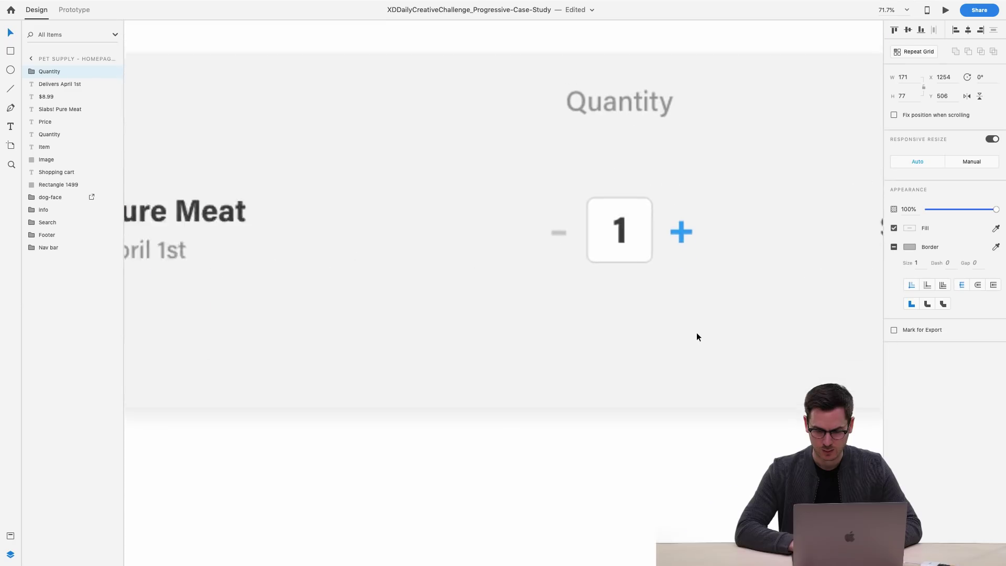
scroll(696, 333, "right", 1)
key("t")
left_click(580, 278)
type("Remove")
key("Escape")
Set the "Remove" text to Regular weight and shrink it to size 24.
left_click(995, 225)
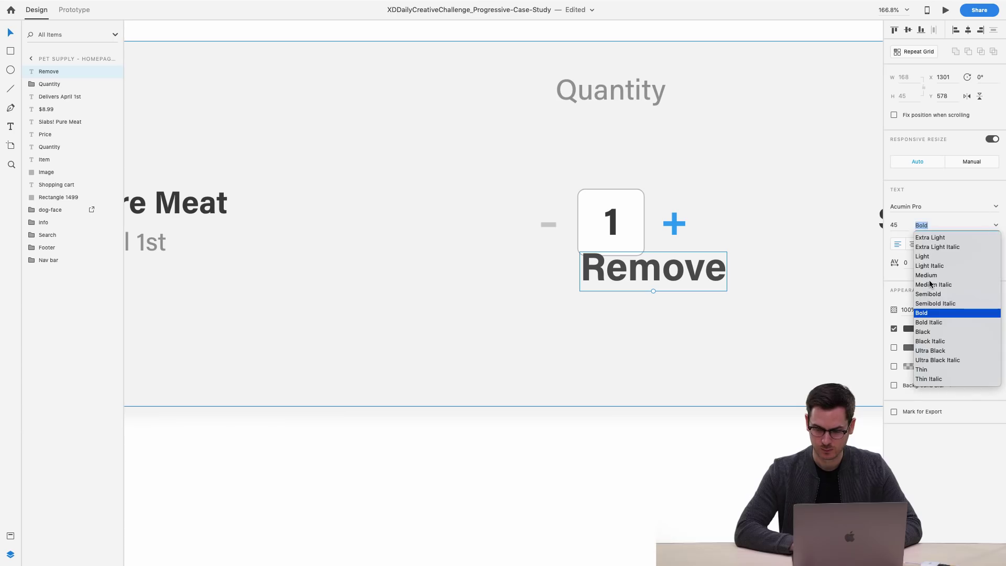
scroll(932, 274, "up", 2)
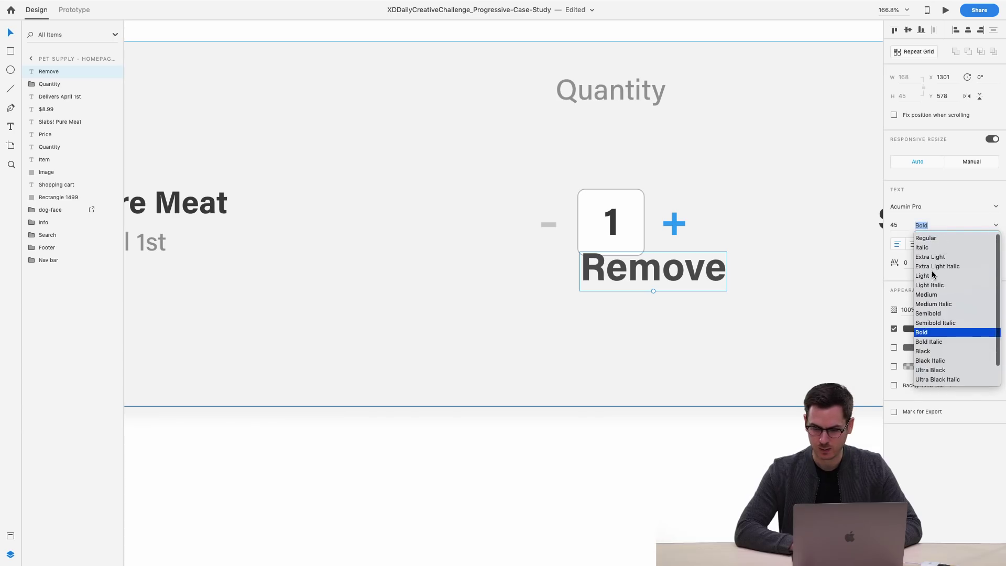
left_click(927, 239)
left_click_drag(650, 291, 618, 281)
Colour the "Remove" text red (#FF4141) and centre it closely under the quantity square.
left_click(911, 329)
left_click(845, 271)
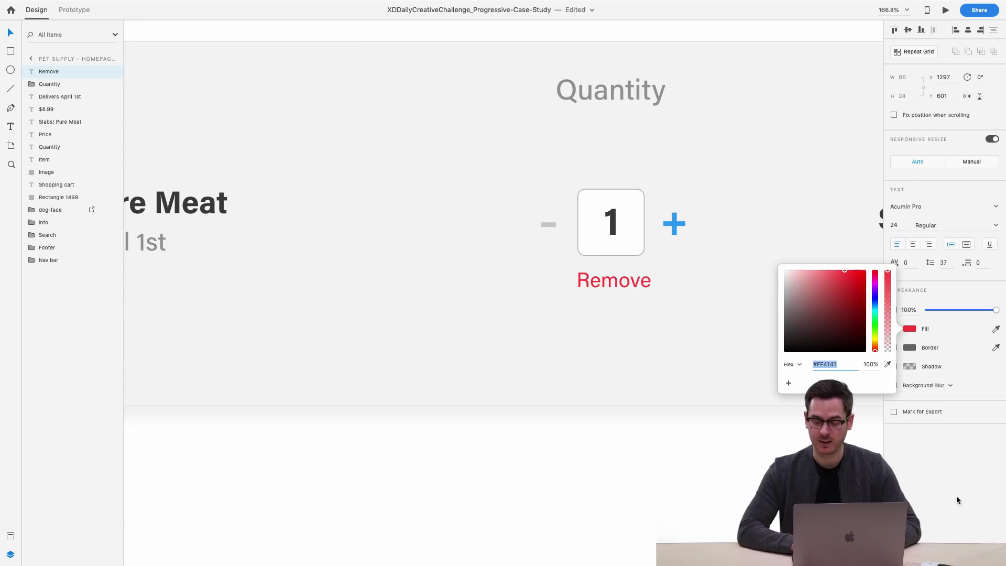
left_click(612, 325)
left_click_drag(621, 274, 618, 275)
scroll(617, 275, "down", 5)
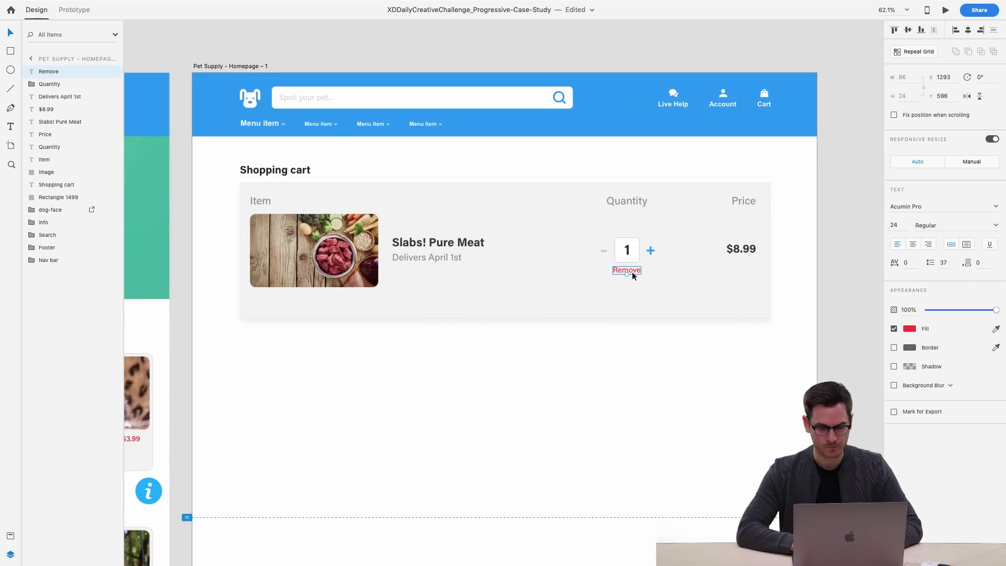
Extend the cart panel's lower edge to make the panel about 510 high.
left_click(566, 306)
left_click_drag(504, 317, 504, 307)
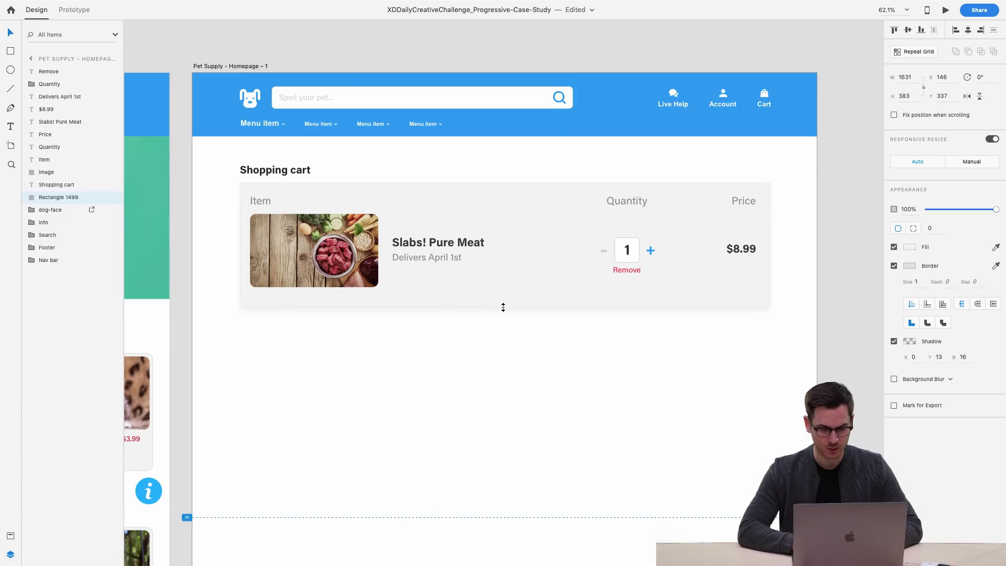
left_click_drag(503, 305, 505, 348)
Draw a horizontal separator line about 1556 long beneath the product row, from the image's left edge to the price's right edge.
left_click(10, 89)
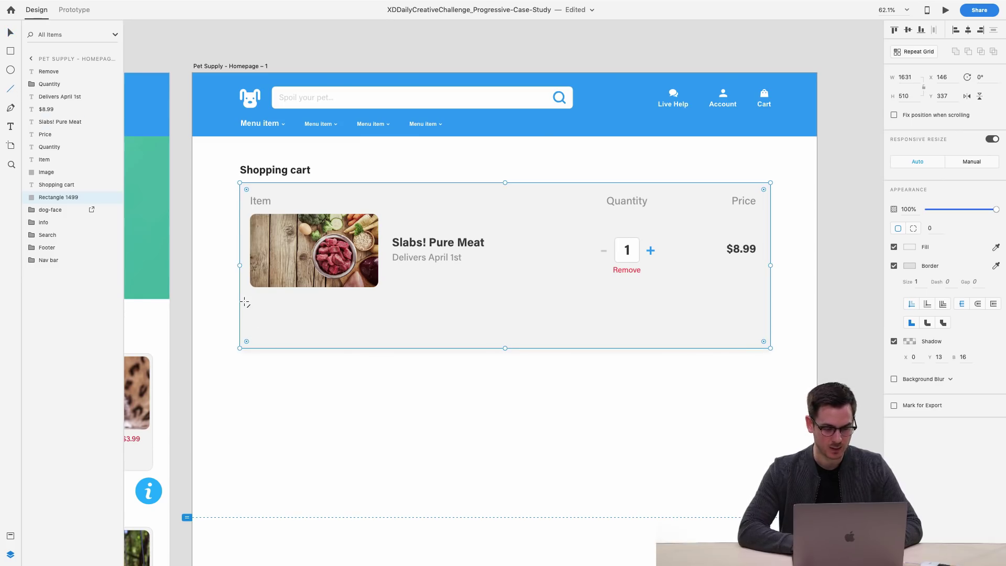
left_click_drag(250, 303, 756, 294)
key("v")
Duplicate the "$8.99" price straight down to below the separator line, keeping it right-aligned.
left_click_drag(738, 249, 744, 309)
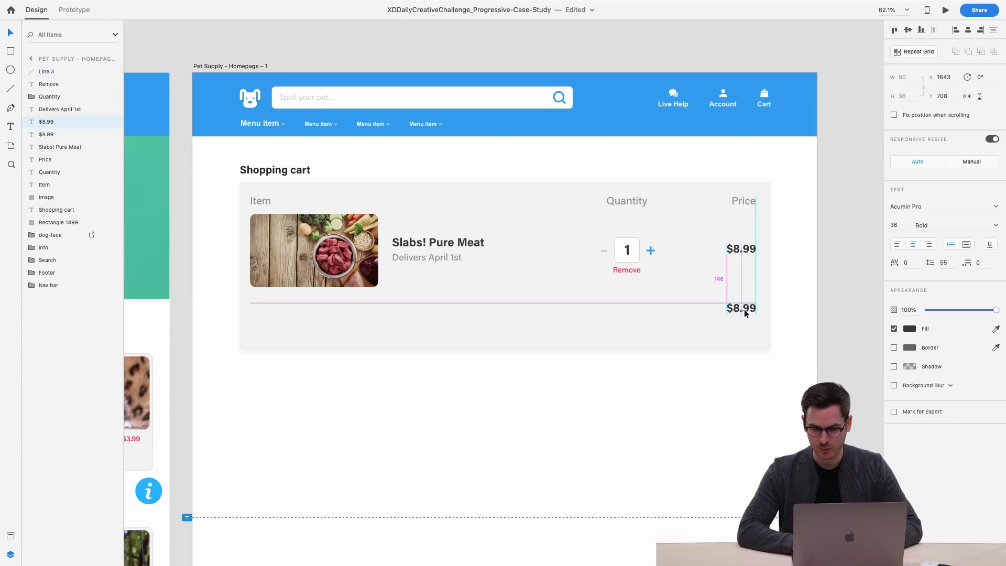
scroll(743, 328, "up", 5)
double_click(743, 328)
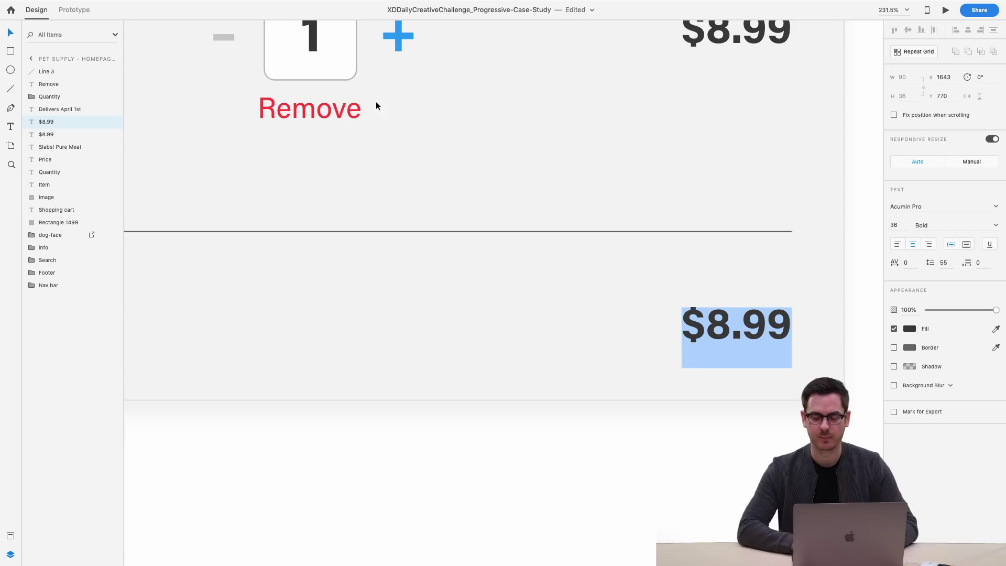
key("Escape")
Duplicate the lower "$8.99" directly above itself and change the copy to "Total".
left_click_drag(730, 322, 730, 287)
double_click(730, 287)
type("Total")
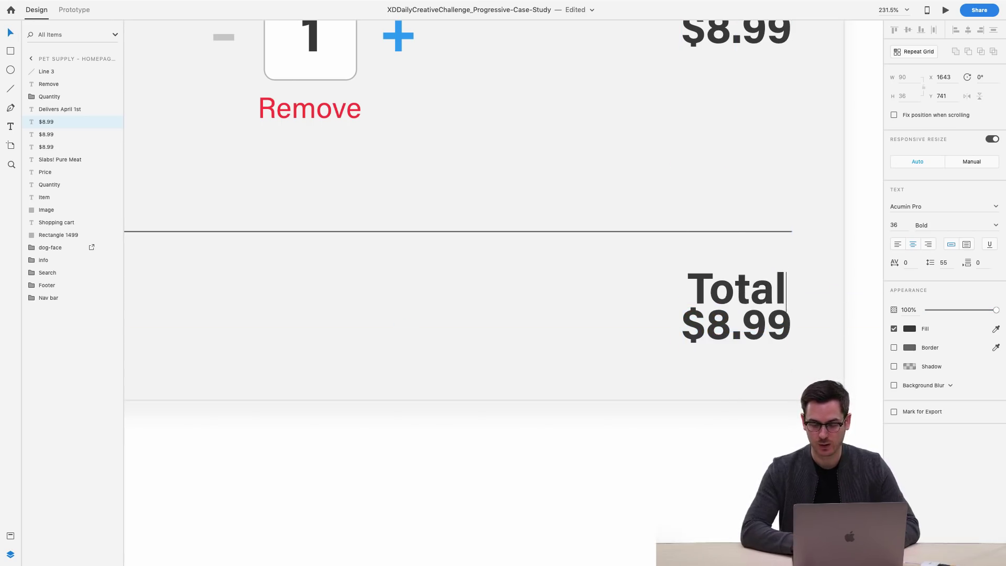
Style the "Total" label as Medium, size 25, at 31% opacity, and right-align it above the lower price.
left_click_drag(746, 309, 743, 307)
left_click(935, 225)
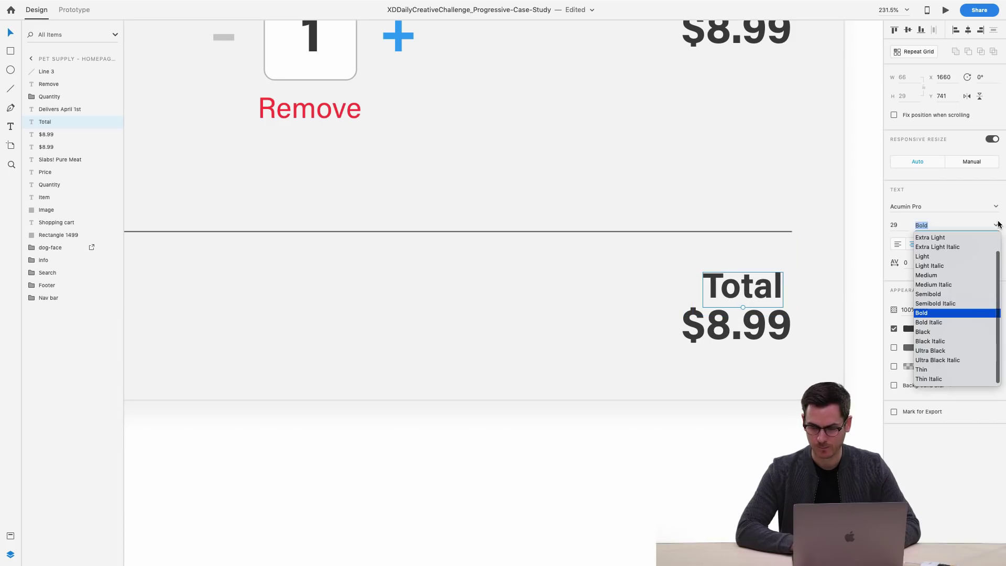
left_click(935, 275)
left_click_drag(996, 310, 949, 309)
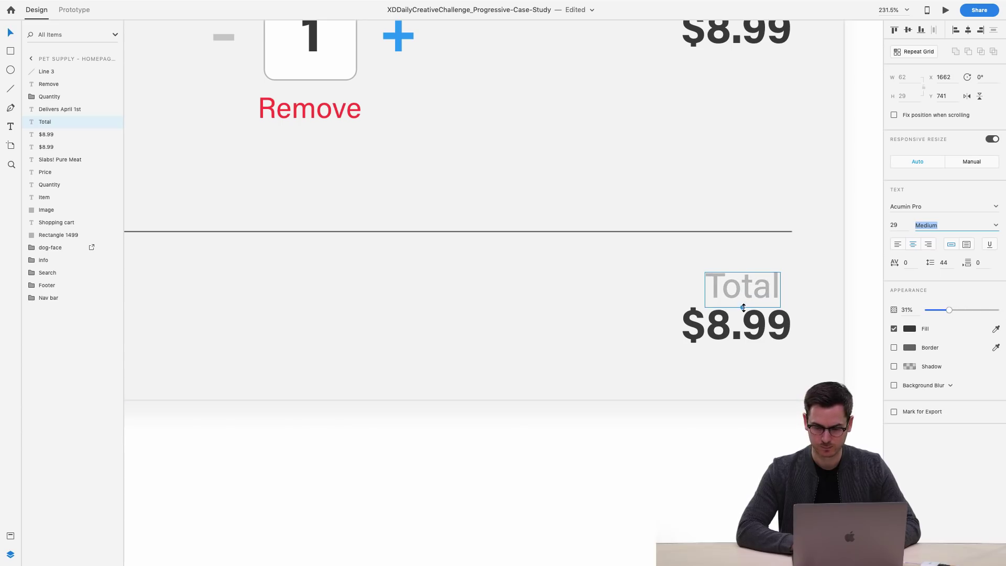
left_click_drag(744, 308, 743, 303)
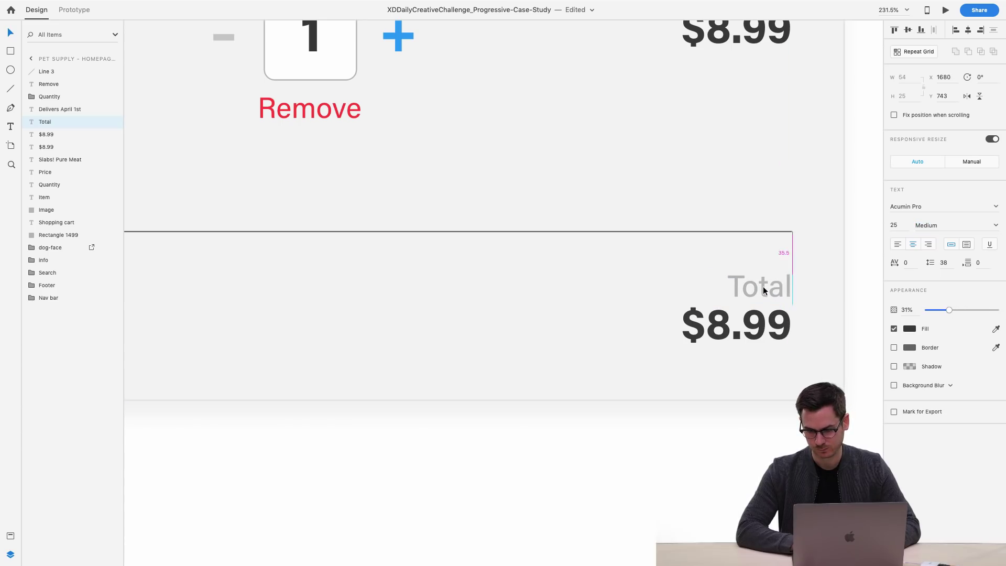
Change the separator line's border colour to light grey #D1D1D1.
left_click(756, 232)
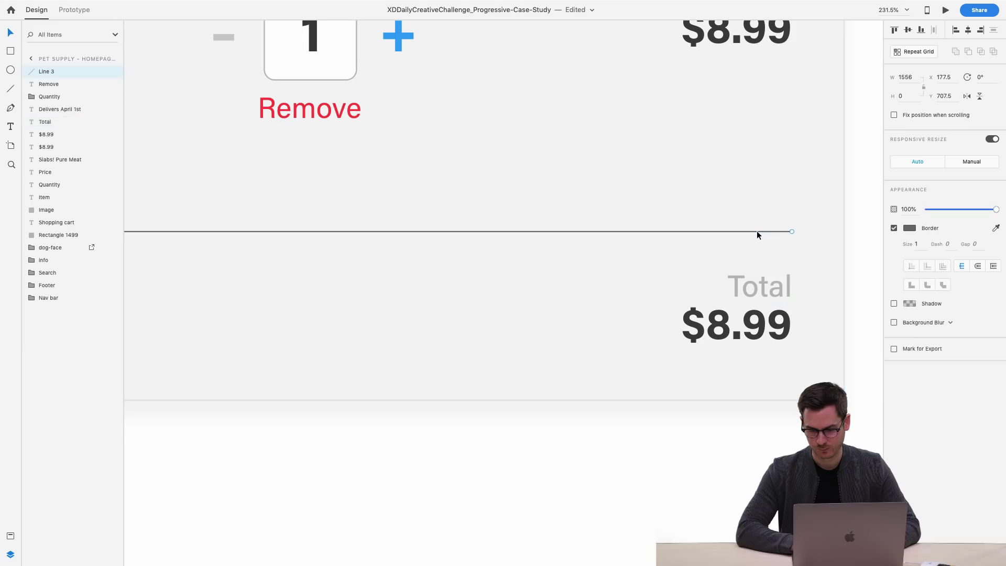
left_click(911, 229)
left_click_drag(785, 215, 777, 185)
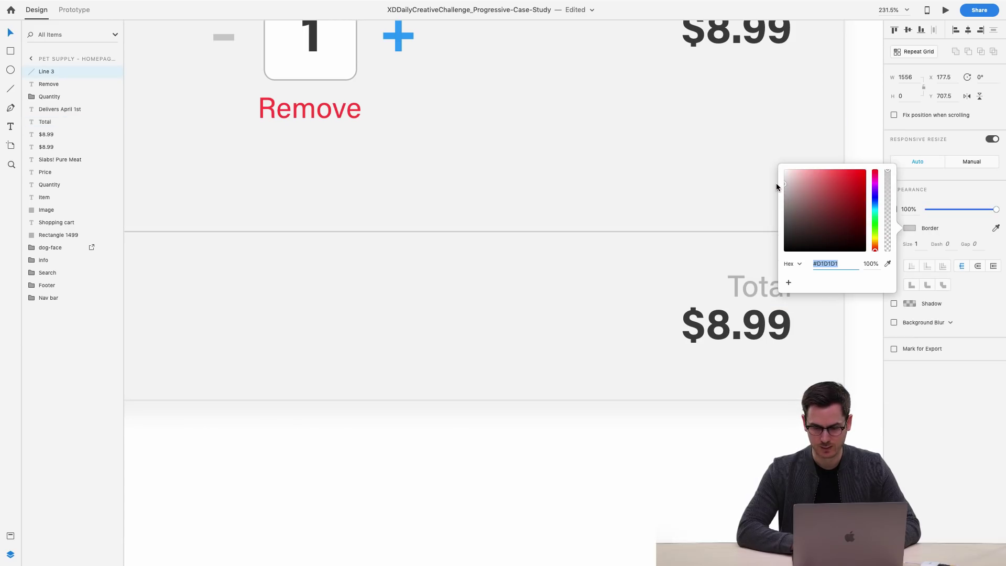
Shorten the cart's grey background rectangle to a height of 506.
left_click(618, 367)
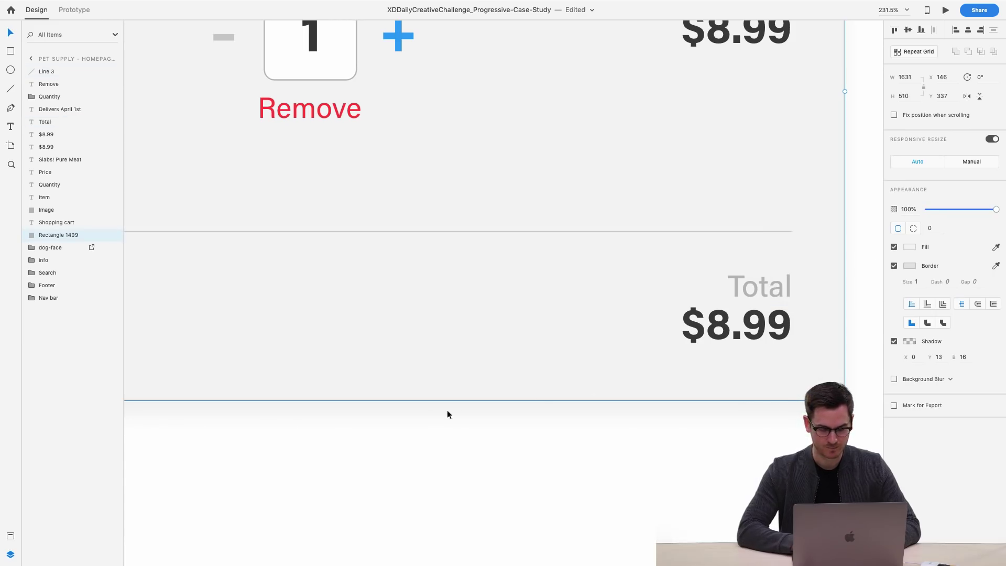
scroll(431, 413, "down", 5)
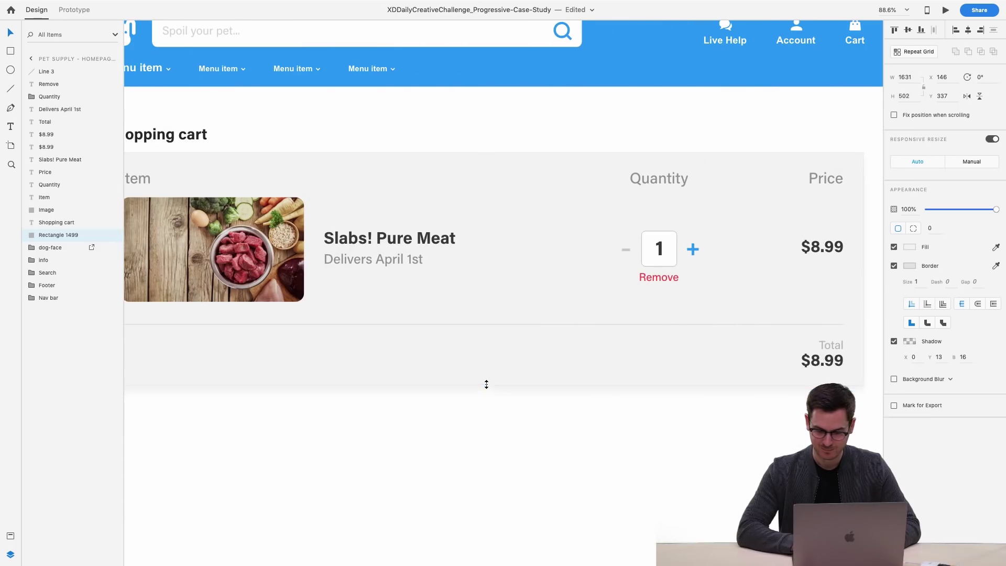
scroll(486, 386, "down", 4)
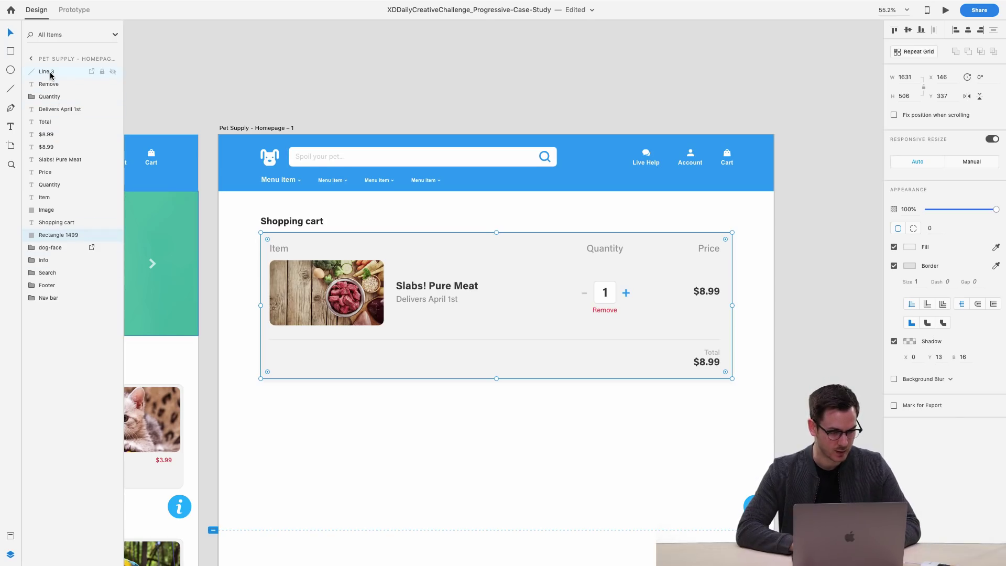
Reorder the "Shopping cart" heading layer to sit beneath the cart's background rectangle in the layer stack.
left_click(55, 221, "shift")
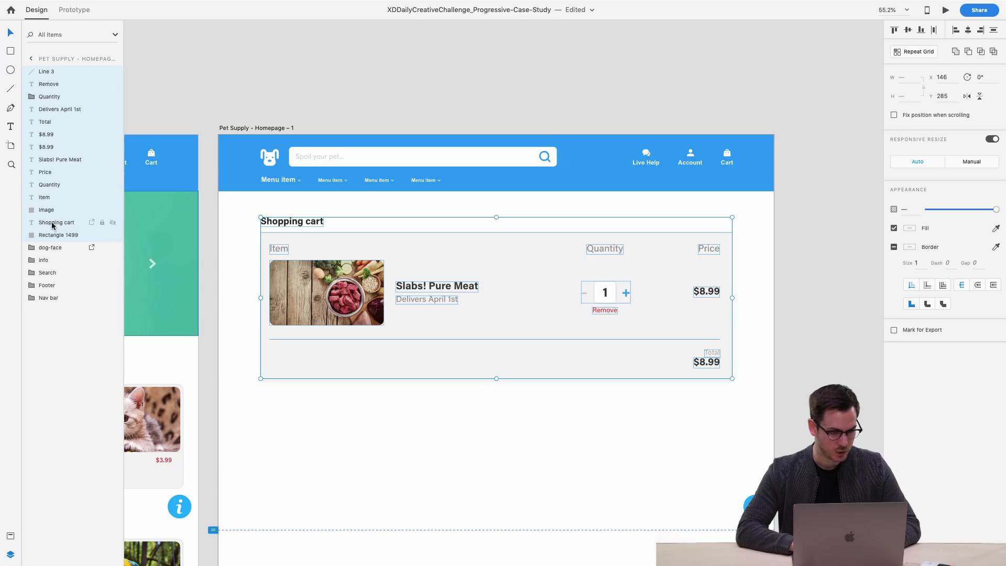
left_click(53, 221)
left_click_drag(56, 222, 58, 237)
Group every cart layer from the background rectangle up to the separator line, excluding the heading, and name the group "Shopping Cart".
left_click(55, 222)
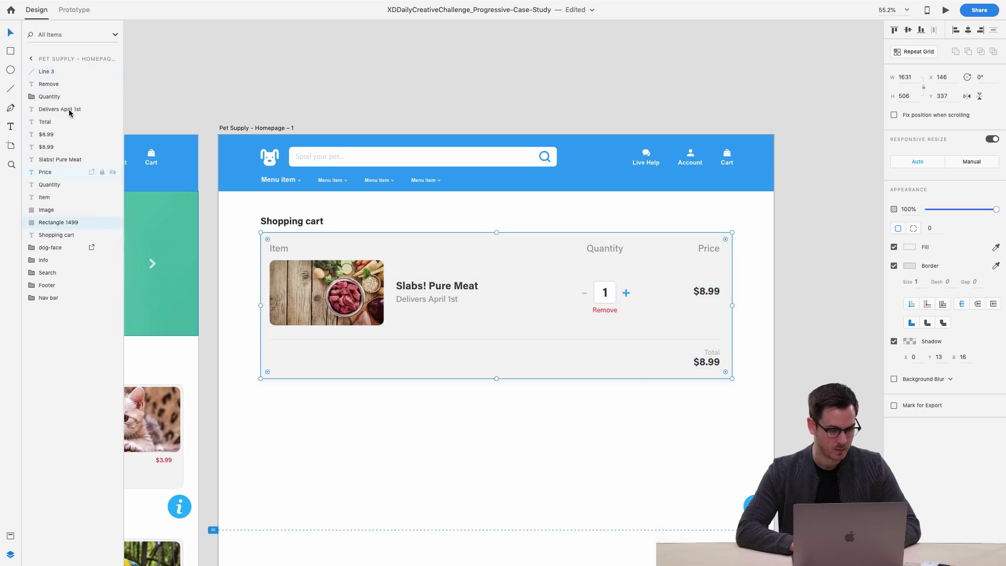
left_click(59, 76, "shift")
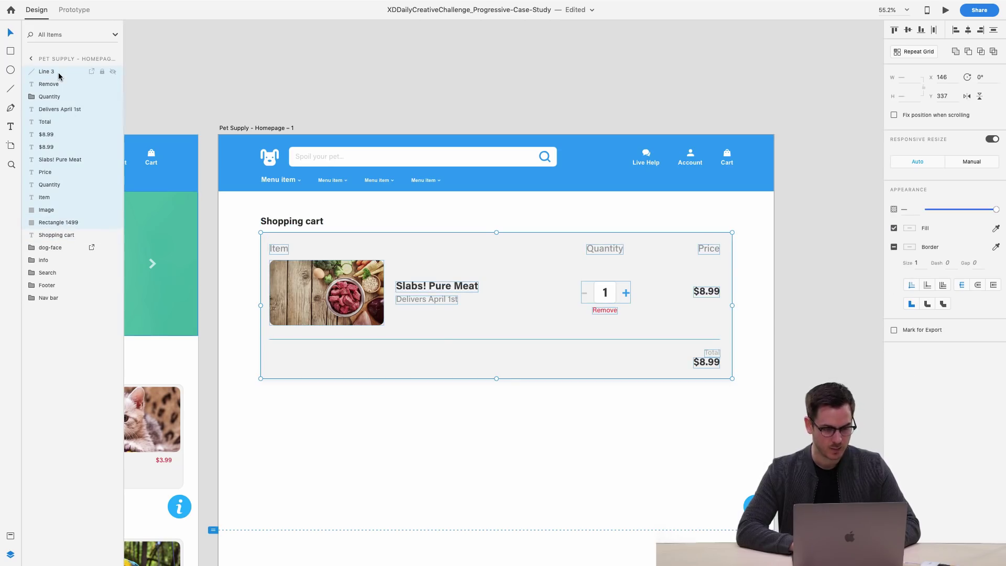
key("super+g")
double_click(49, 71)
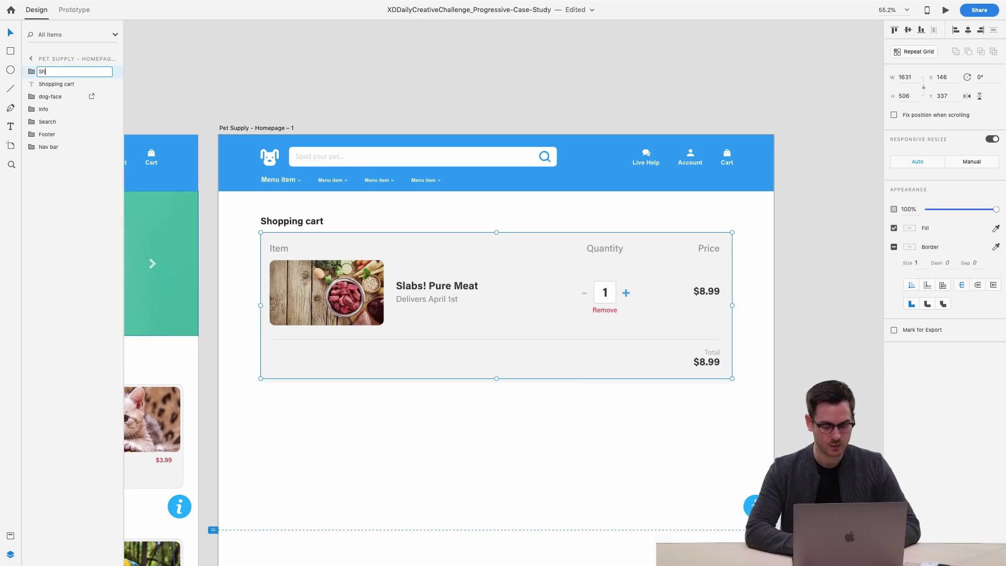
type("Shopping Cart")
key("Return")
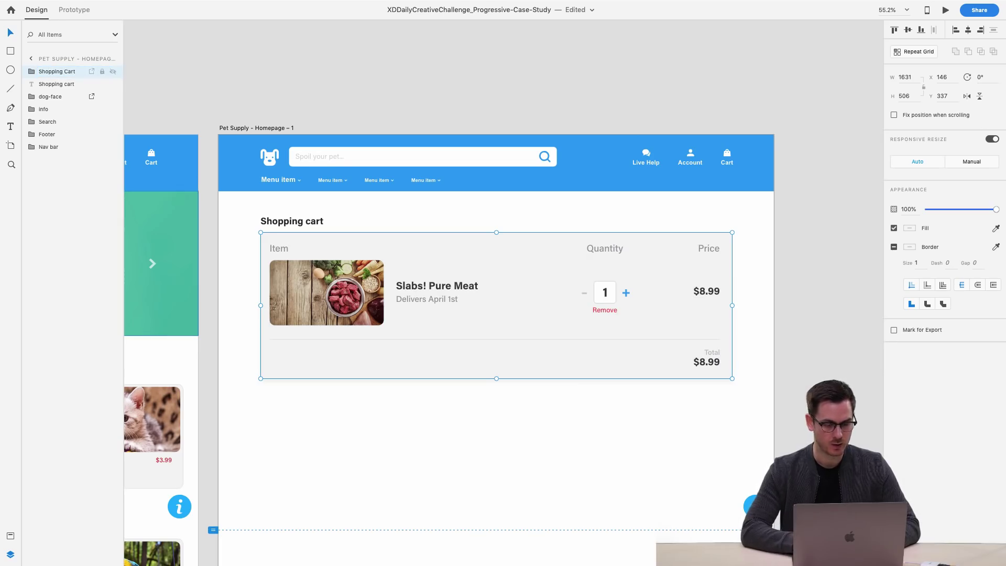
left_click(643, 92)
scroll(643, 67, "down", 2)
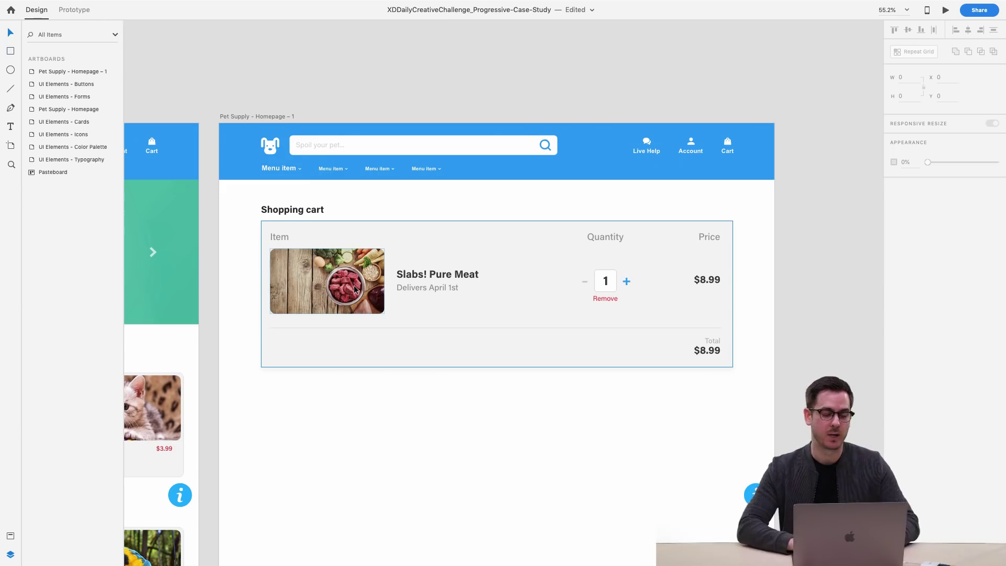
Duplicate the cart's background rectangle straight down below the cart and take the copy out of the Shopping Cart group.
scroll(513, 263, "down", 3)
double_click(535, 266)
left_click_drag(536, 262, 540, 454)
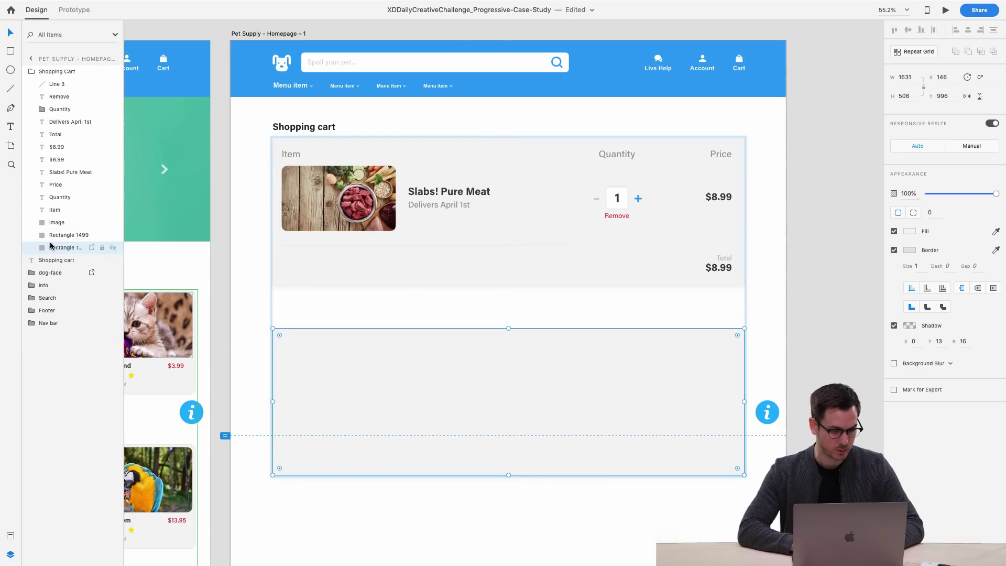
left_click_drag(29, 261, 23, 291)
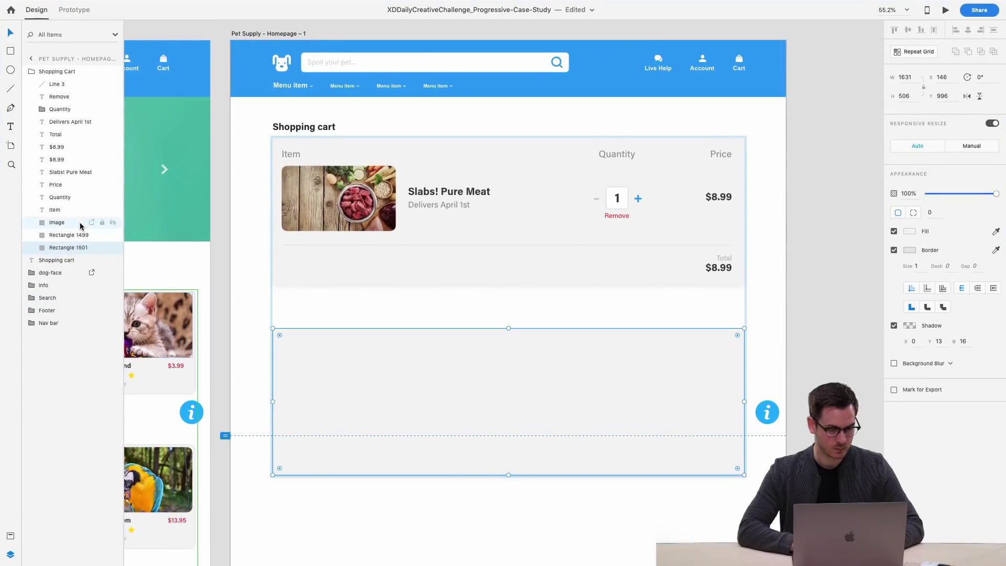
left_click_drag(63, 247, 33, 256)
Duplicate the "Shopping cart" heading above the empty rectangle and change the copy to "Where should we send it?".
left_click_drag(315, 128, 303, 313)
double_click(303, 313)
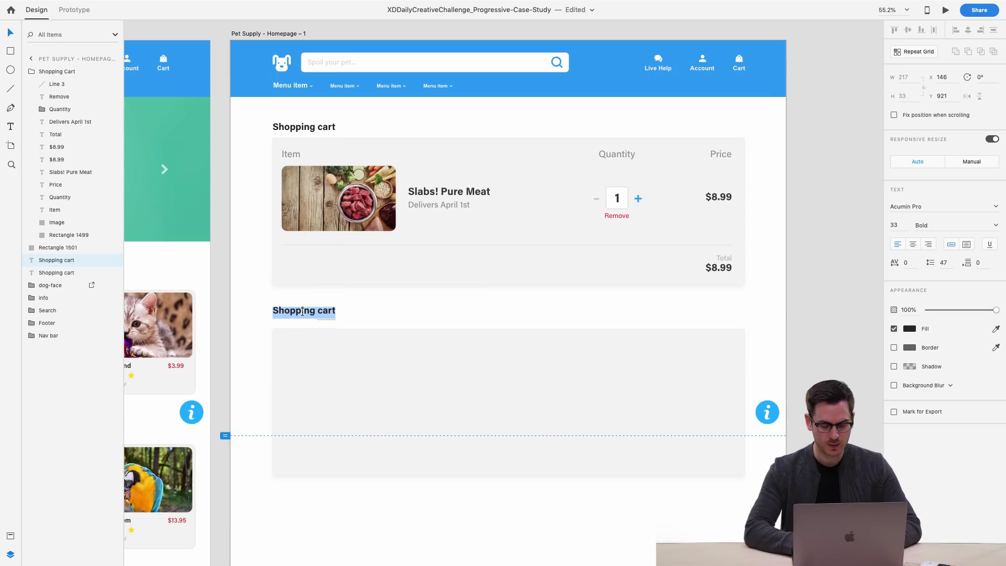
type("Whet")
key("BackSpace")
type("re ")
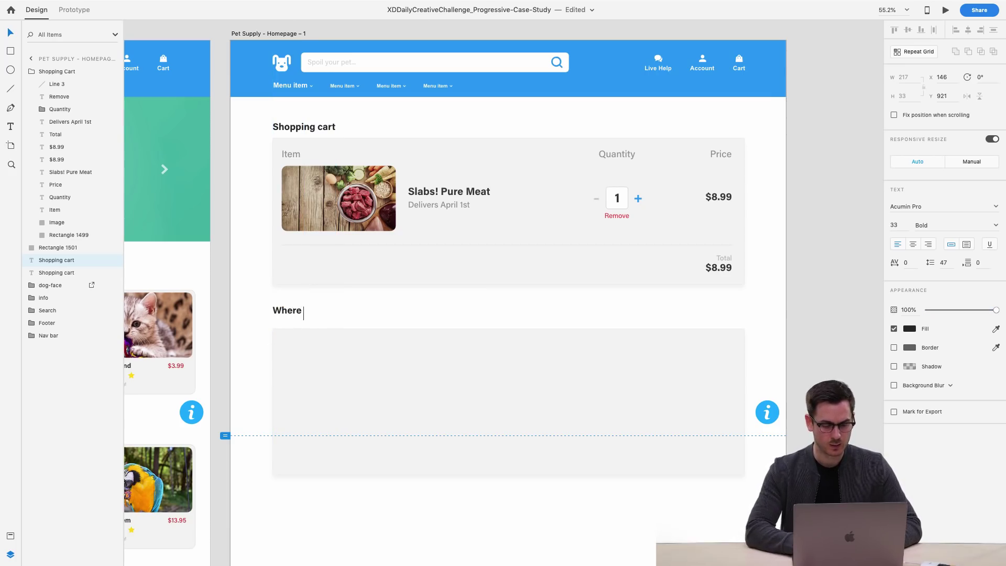
type("should we send it?")
key("Escape")
Move the "Where should we send it?" heading and its rectangle up slightly, placing the rectangle at Y 971.
left_click_drag(329, 309, 329, 305)
left_click_drag(355, 358, 355, 353)
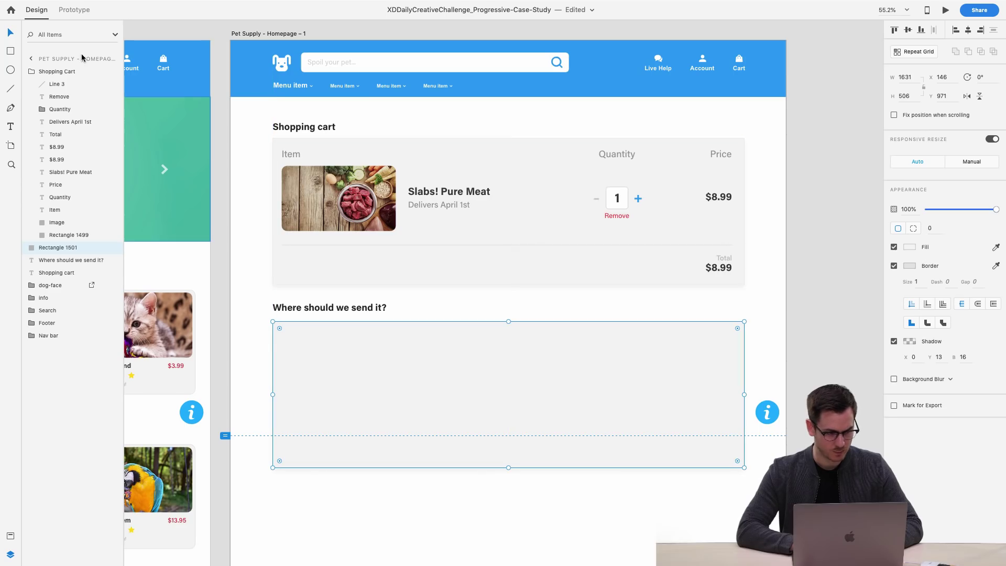
left_click(32, 73)
On the UI Elements - Forms artboard, select the Full Name, Street Address, City, ZIP Code and Country inputs of the Shipping Address form.
scroll(424, 309, "down", 5)
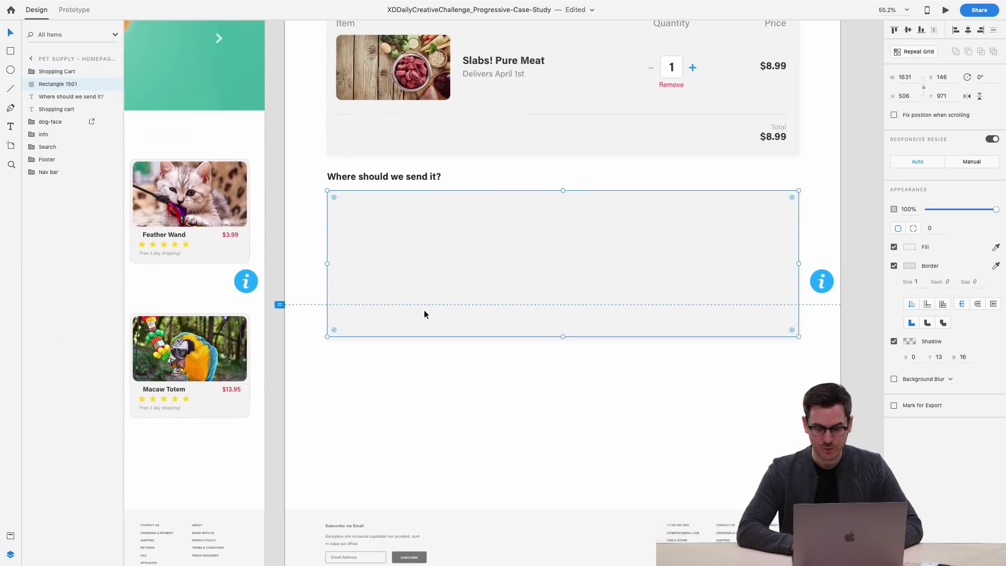
scroll(424, 310, "left", 5)
scroll(424, 310, "down", 3)
scroll(424, 310, "left", 6)
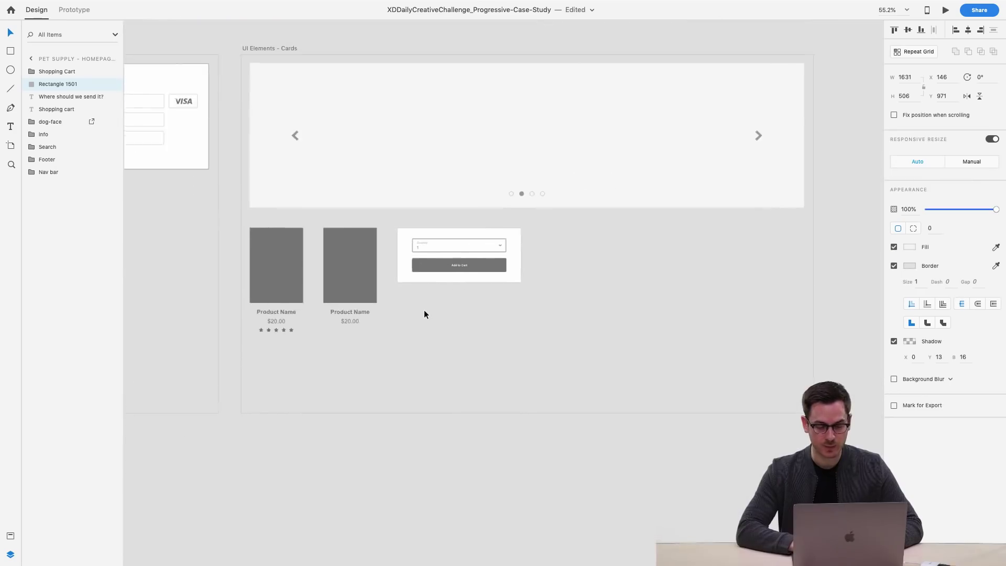
scroll(423, 310, "down", 2)
scroll(424, 310, "left", 5)
scroll(251, 174, "up", 5)
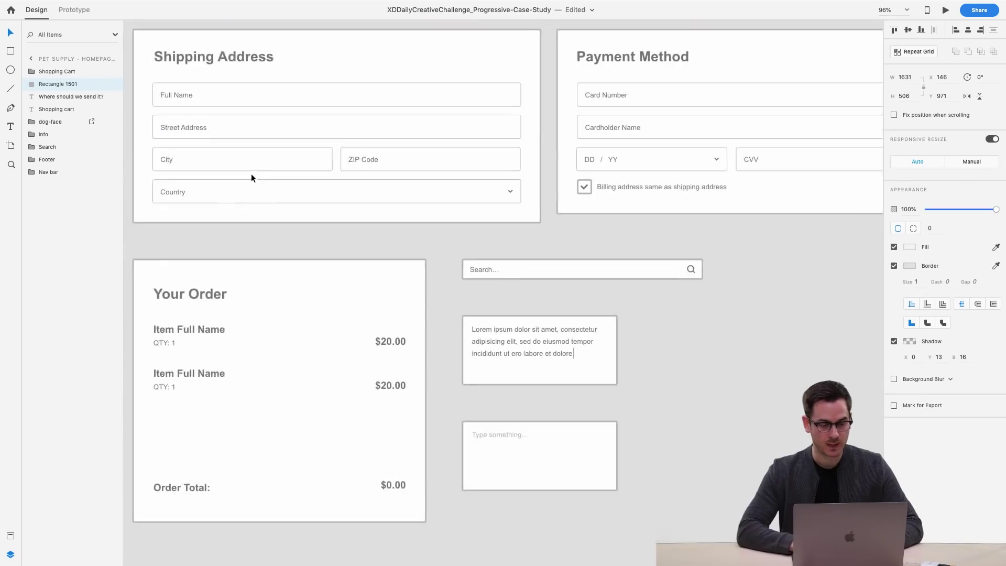
scroll(278, 157, "right", 5)
scroll(277, 157, "up", 2)
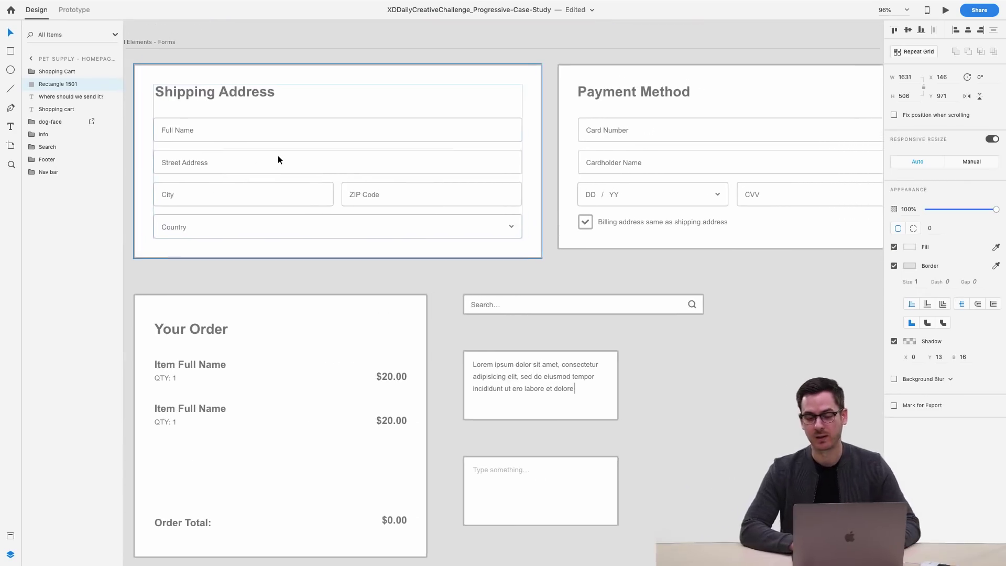
left_click(230, 135)
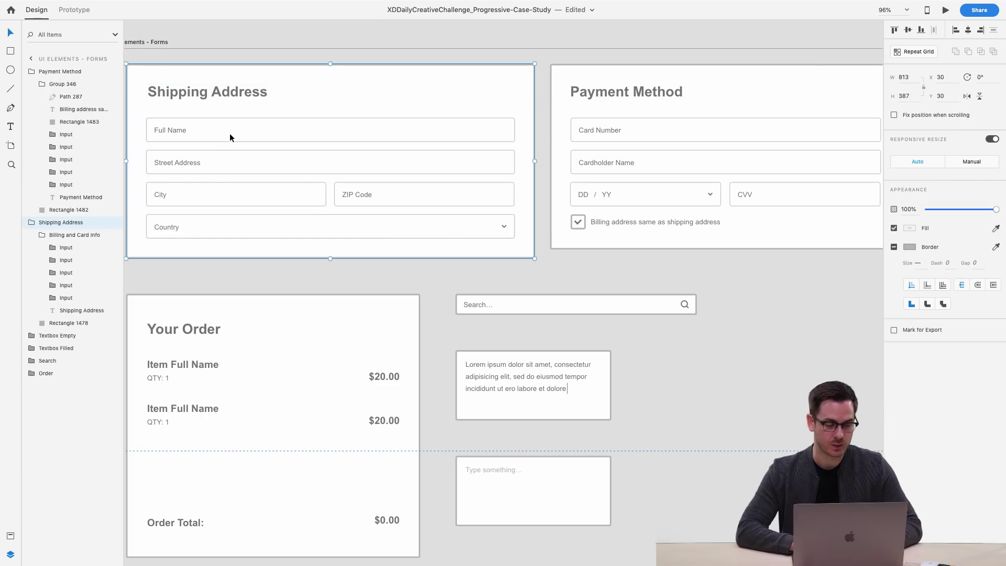
key("Escape")
left_click(211, 161)
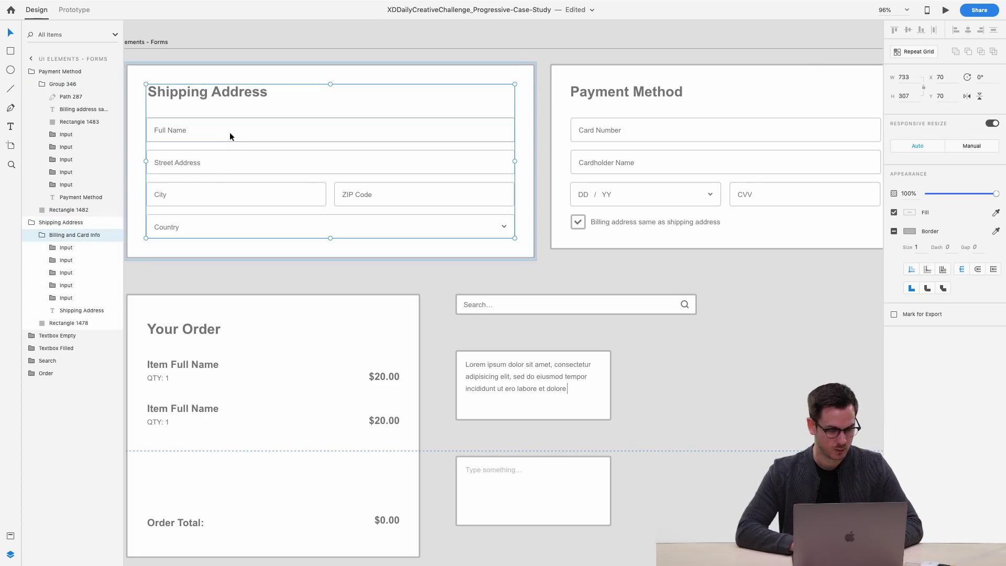
double_click(229, 132)
left_click(224, 171, "shift")
left_click(224, 201, "shift")
left_click(293, 226, "shift")
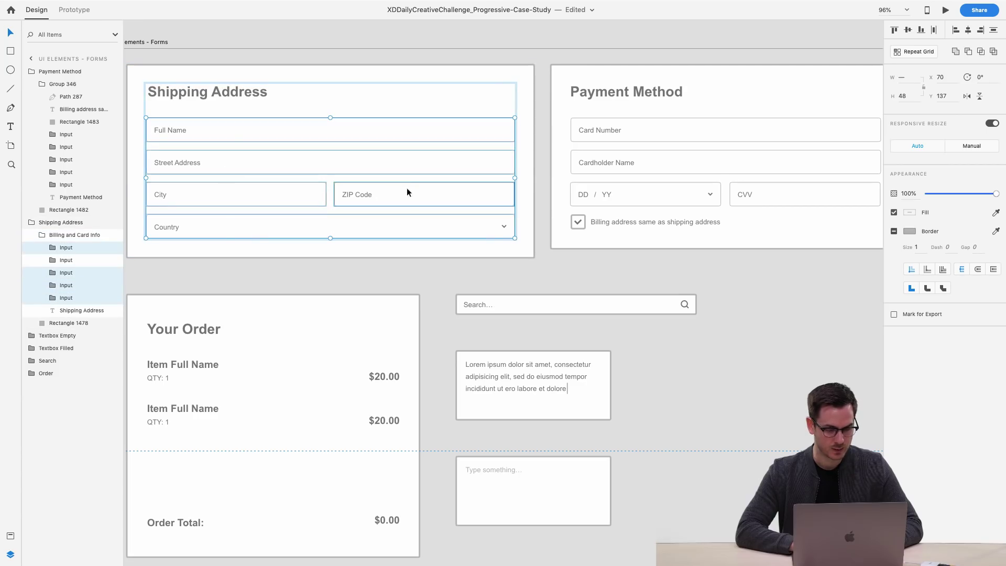
left_click(416, 191, "shift")
Copy the five address inputs into the "Where should we send it?" card and place them near its upper-left corner at X 174, Y 1010.
scroll(416, 191, "down", 15)
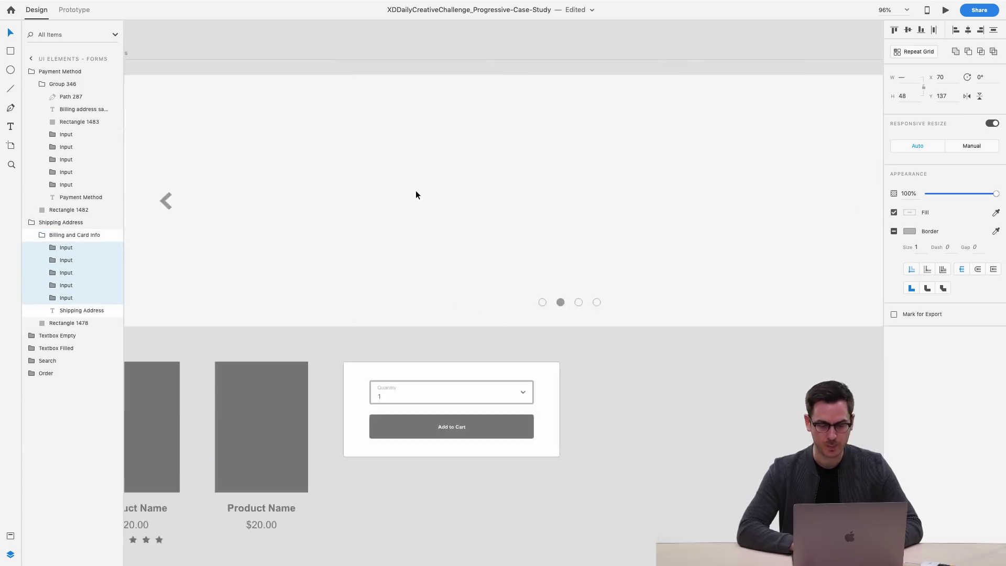
scroll(425, 210, "down", 10)
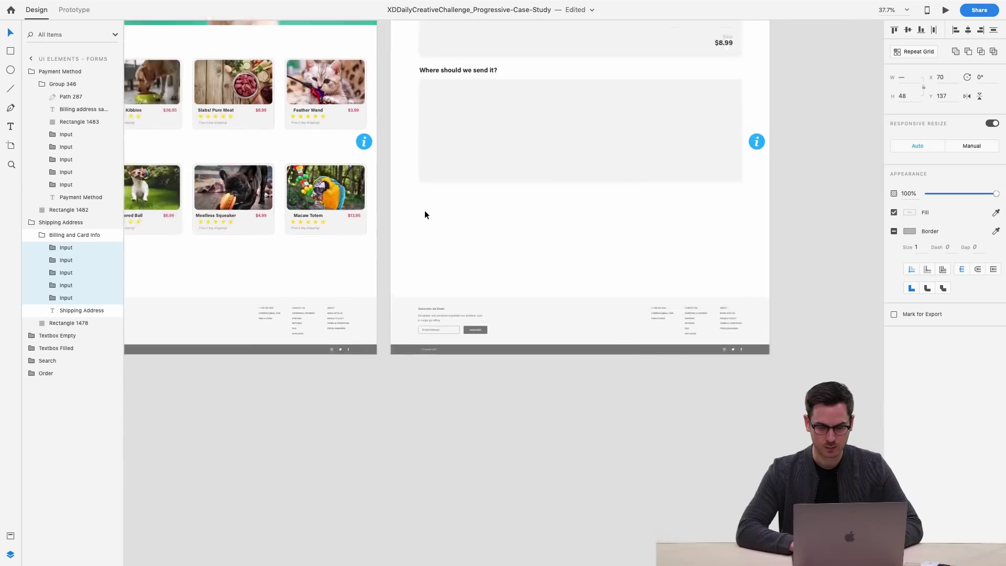
left_click(466, 142)
key("super+v")
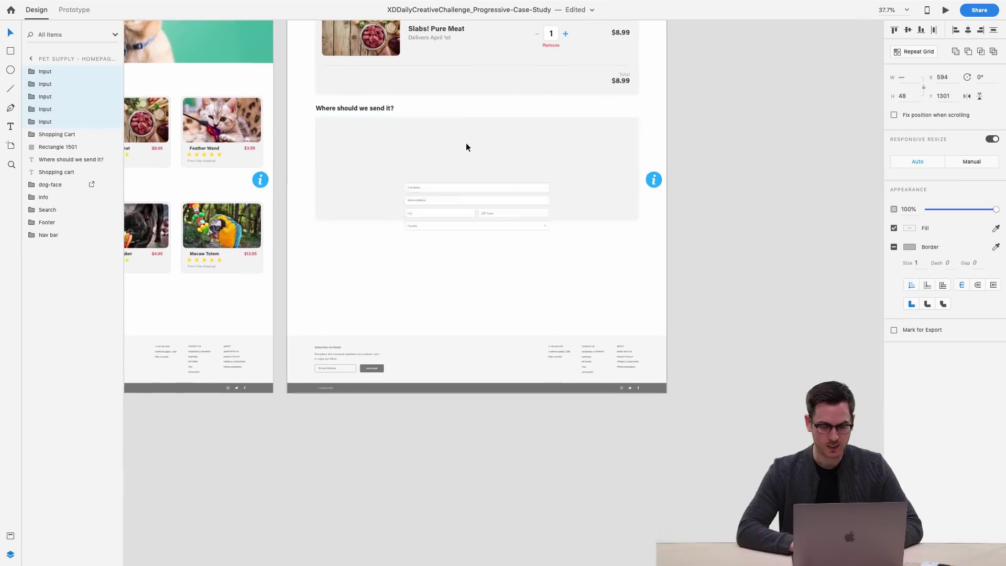
scroll(467, 143, "up", 5)
left_click_drag(466, 192, 313, 129)
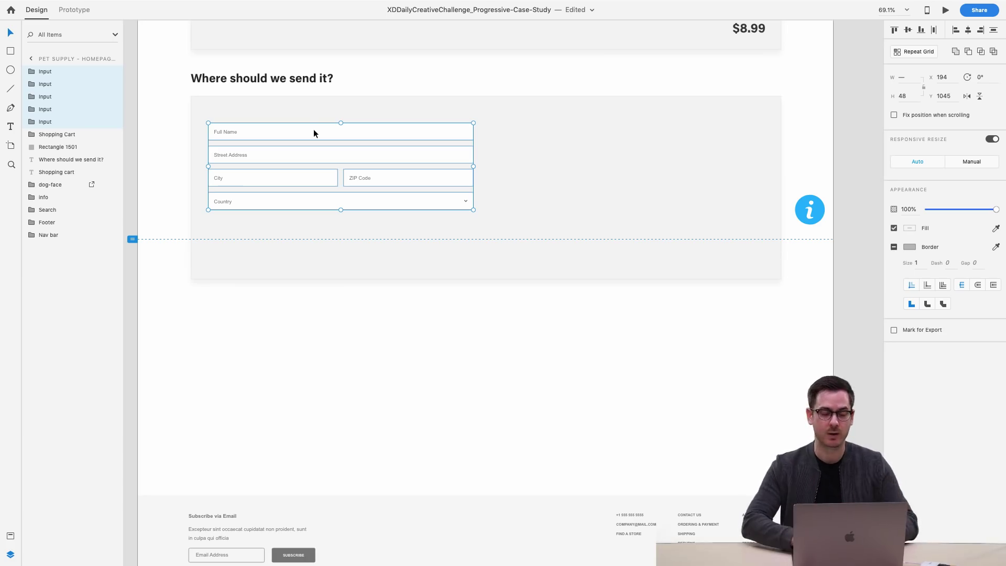
left_click_drag(303, 140, 385, 193)
scroll(295, 127, "up", 3)
scroll(295, 128, "left", 3)
scroll(386, 193, "down", 1)
scroll(386, 192, "right", 2)
Scale the five address inputs up proportionally to a height of about 86 each.
left_click_drag(520, 214, 804, 207)
key("super+z")
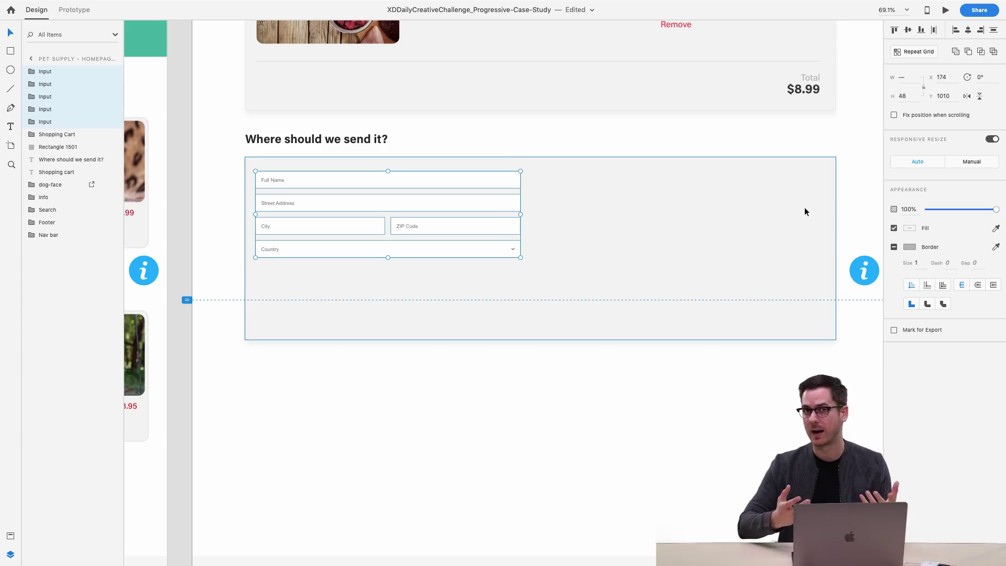
left_click_drag(520, 258, 746, 326)
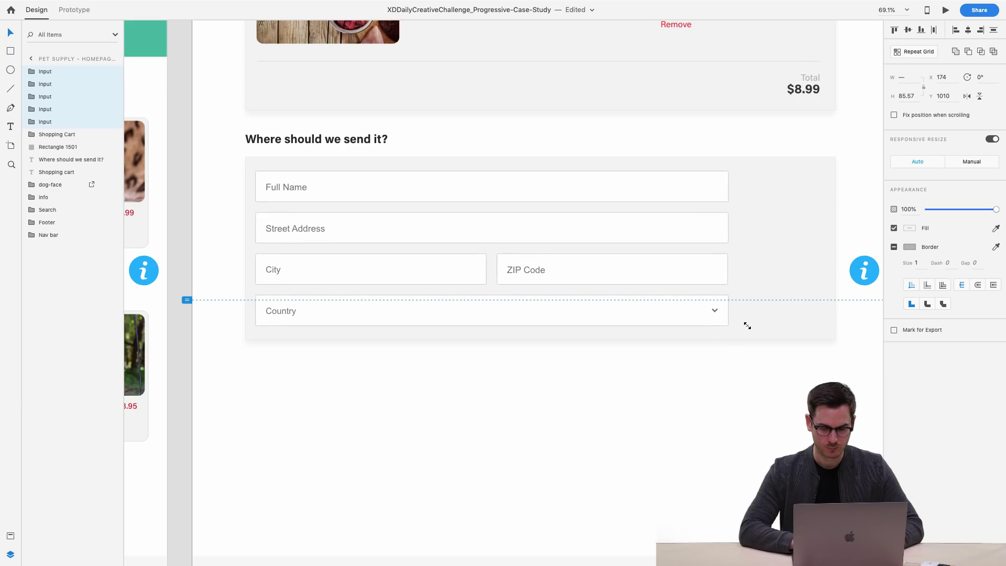
Switch the address inputs to manual responsive resize and stretch them horizontally to nearly the card's right edge.
left_click_drag(728, 249, 819, 243)
key("super+z")
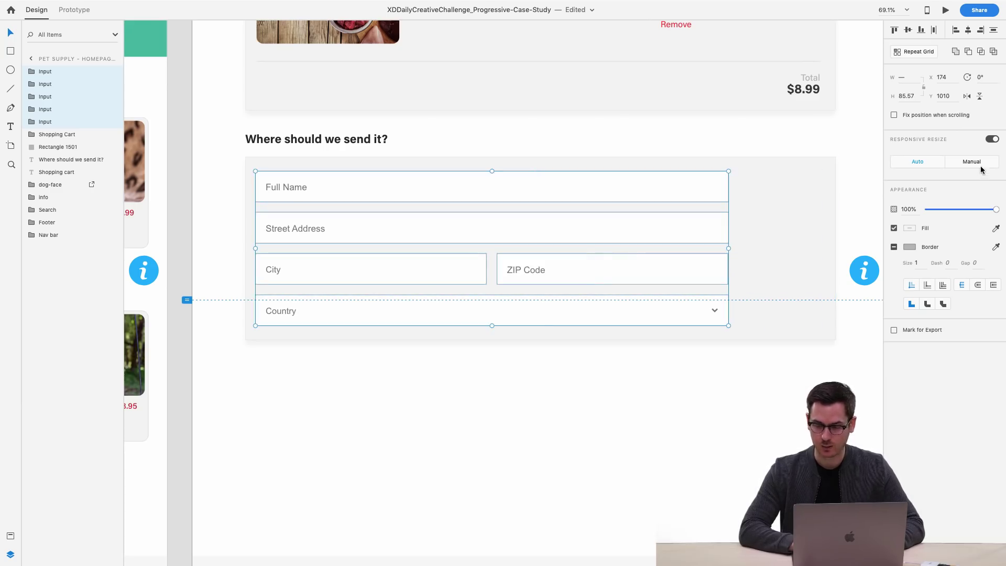
left_click(972, 163)
left_click_drag(729, 248, 824, 247)
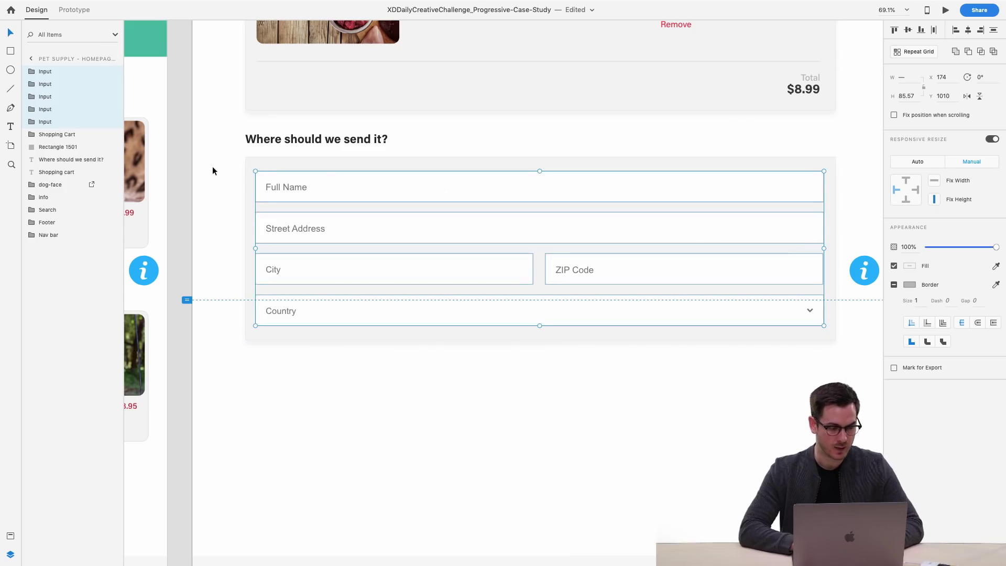
Duplicate the address card's background rectangle straight down below the original.
left_click(300, 162)
left_click_drag(301, 162, 303, 397)
left_click_drag(318, 140, 316, 365)
double_click(316, 366)
key("Escape")
key("super+z")
Duplicate the "Where should we send it?" heading above the new card, change it to "How would you like to pay?" and left-align it at X 146.
left_click_drag(305, 140, 297, 370)
double_click(296, 369)
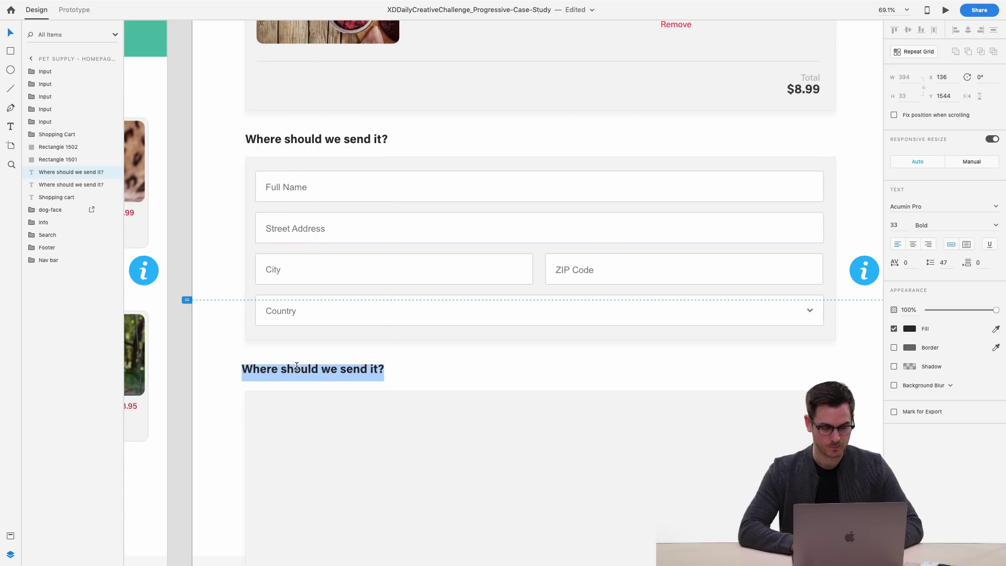
type("How would you like to pay?")
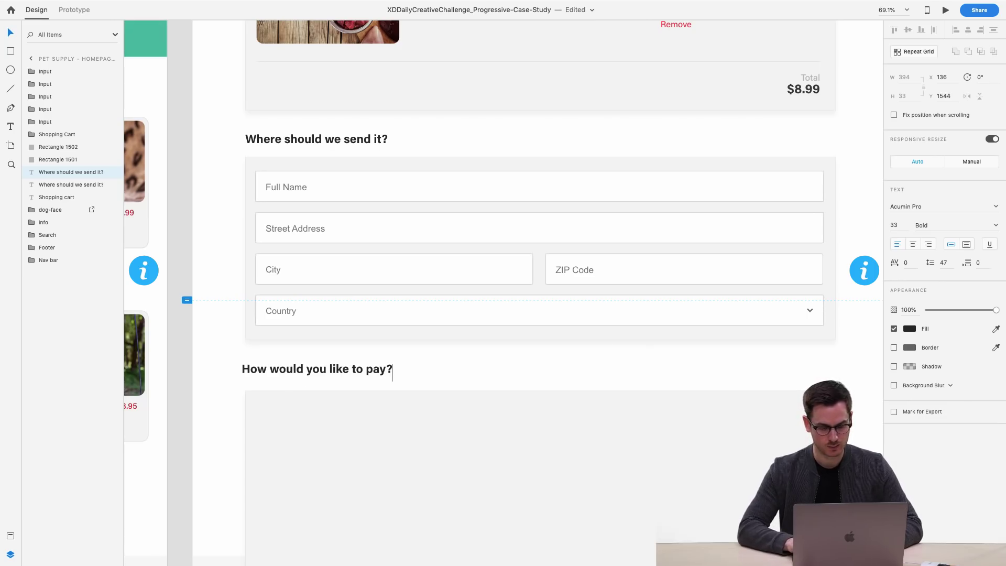
key("Escape")
left_click_drag(274, 369, 279, 369)
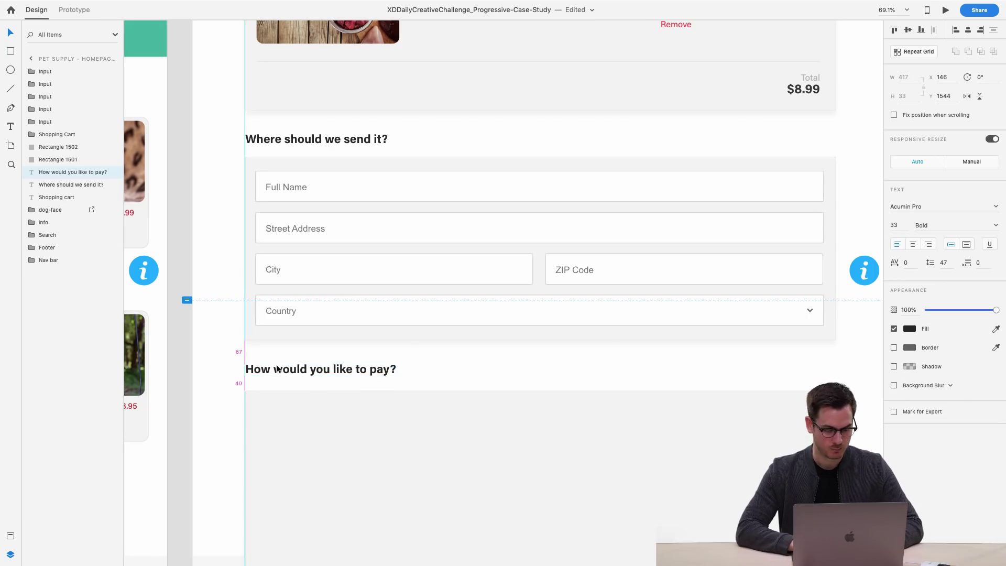
Nudge the "How would you like to pay?" heading and its card up together, to Y 1542 for the heading.
left_click(310, 419, "shift")
left_click_drag(309, 370, 308, 369)
Open the Payment Method form on the UI Elements – Forms artboard to reach its individual elements.
scroll(308, 369, "left", 15)
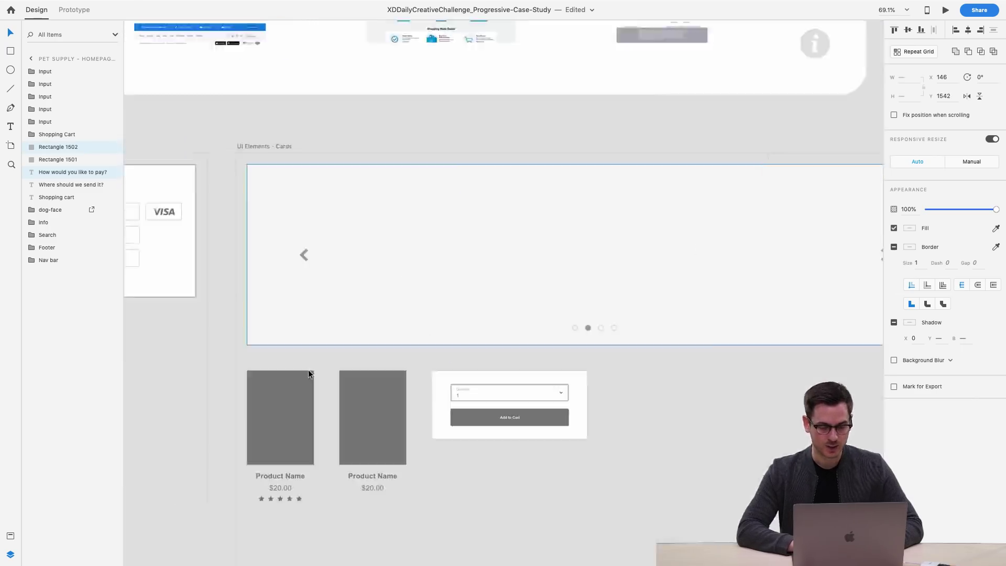
scroll(308, 369, "right", 5)
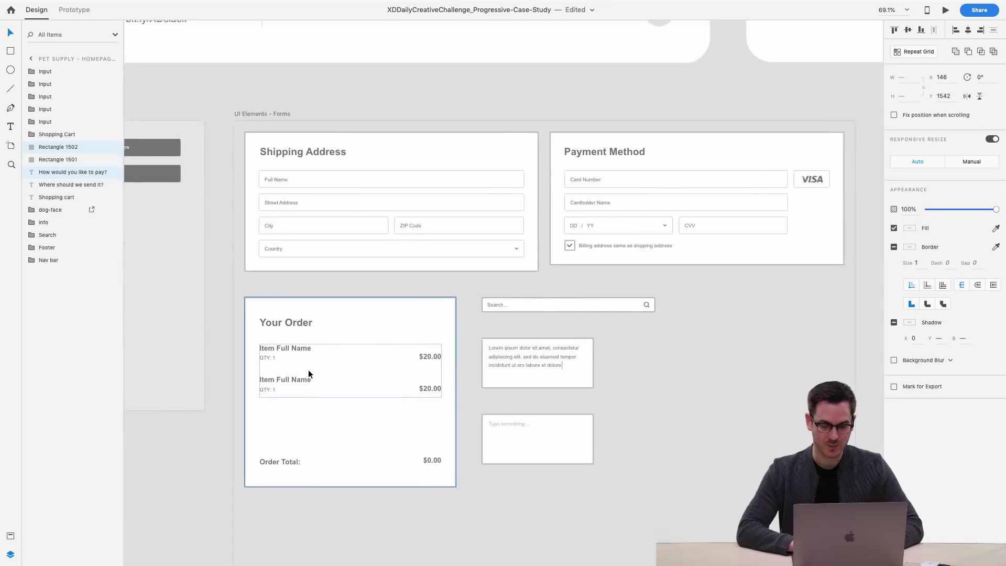
scroll(559, 244, "up", 5)
double_click(537, 195)
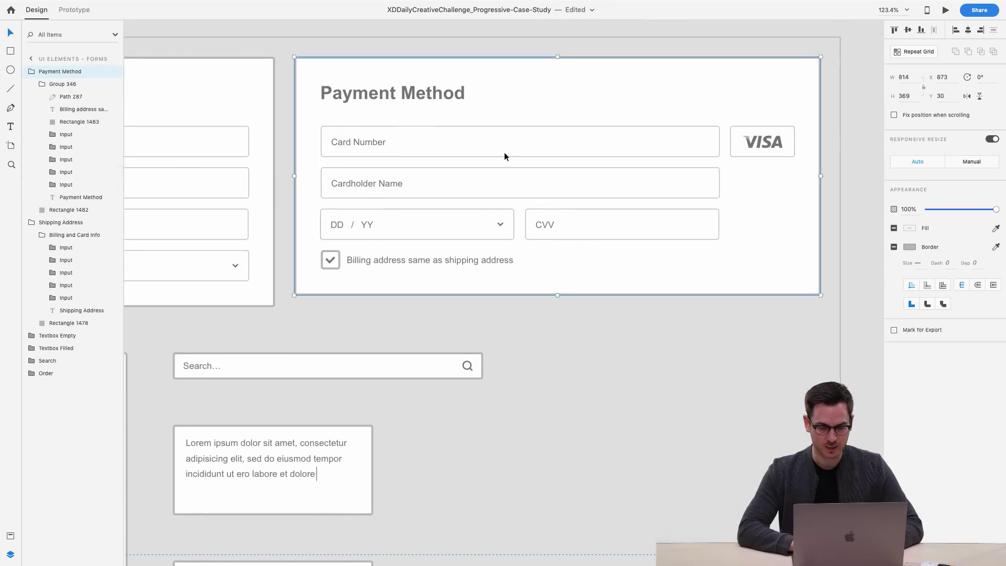
left_click(502, 150)
left_click(477, 174, "shift")
left_click(468, 221, "shift")
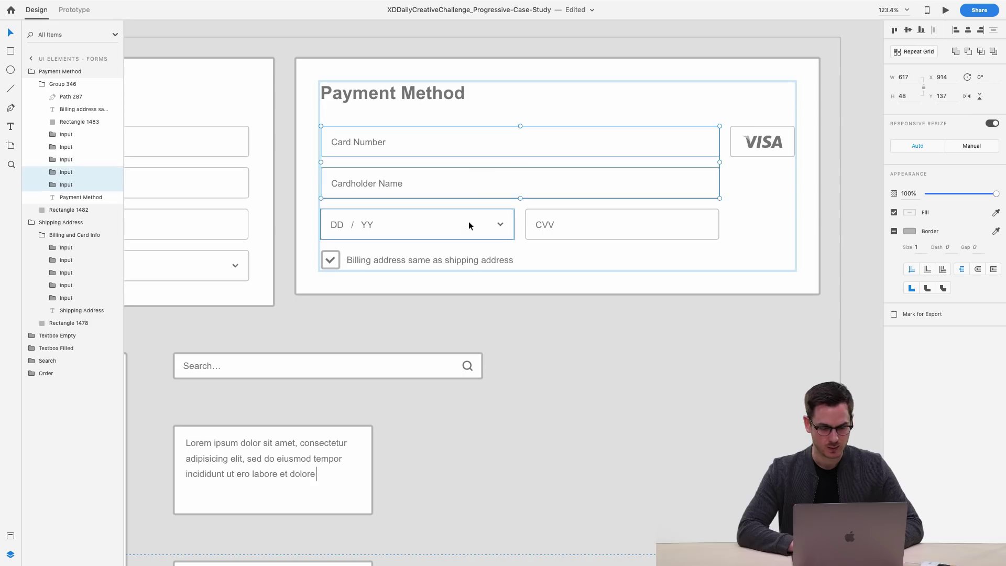
left_click(586, 222, "shift")
left_click(780, 142, "shift")
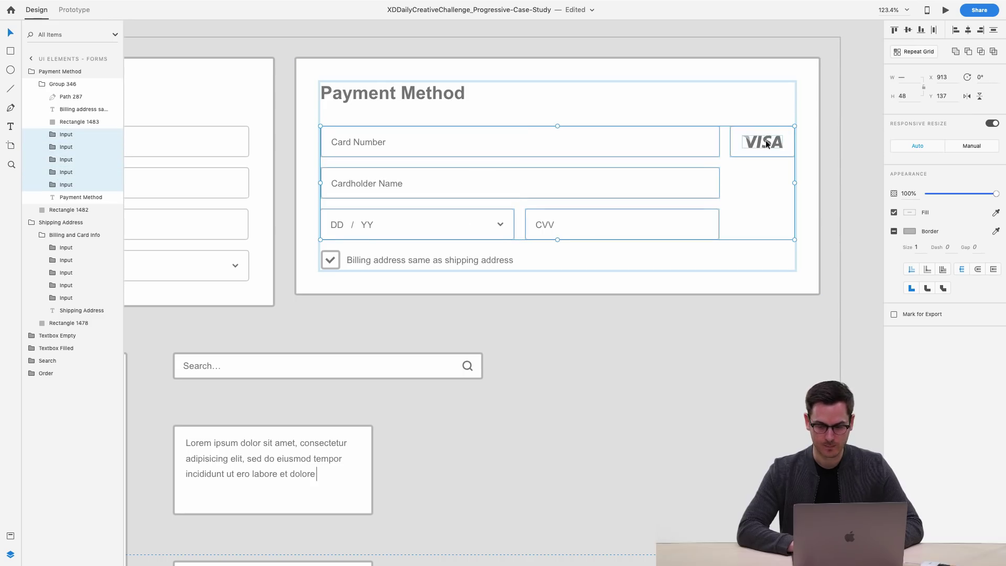
left_click(398, 259, "shift")
left_click(339, 262, "shift")
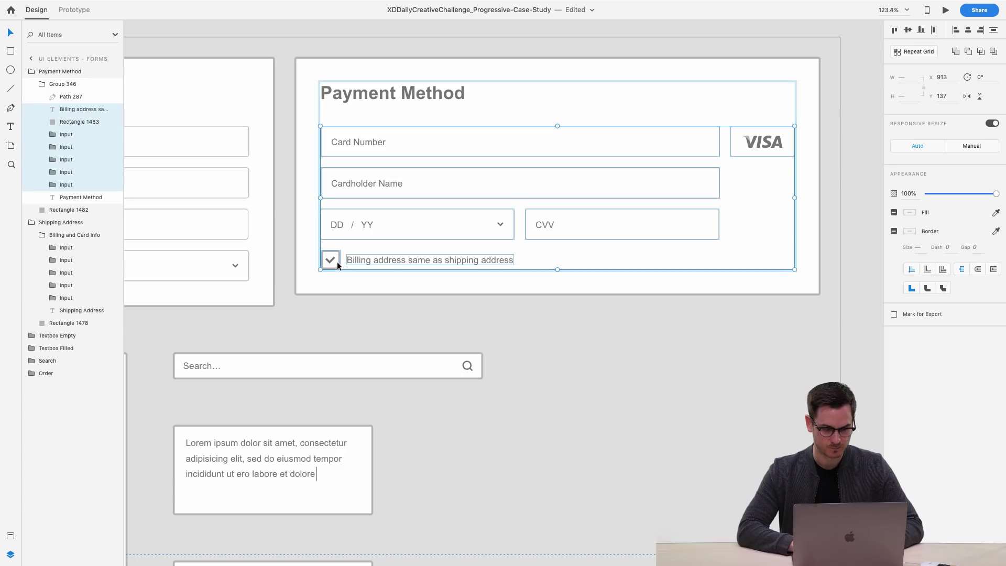
left_click(331, 259, "shift")
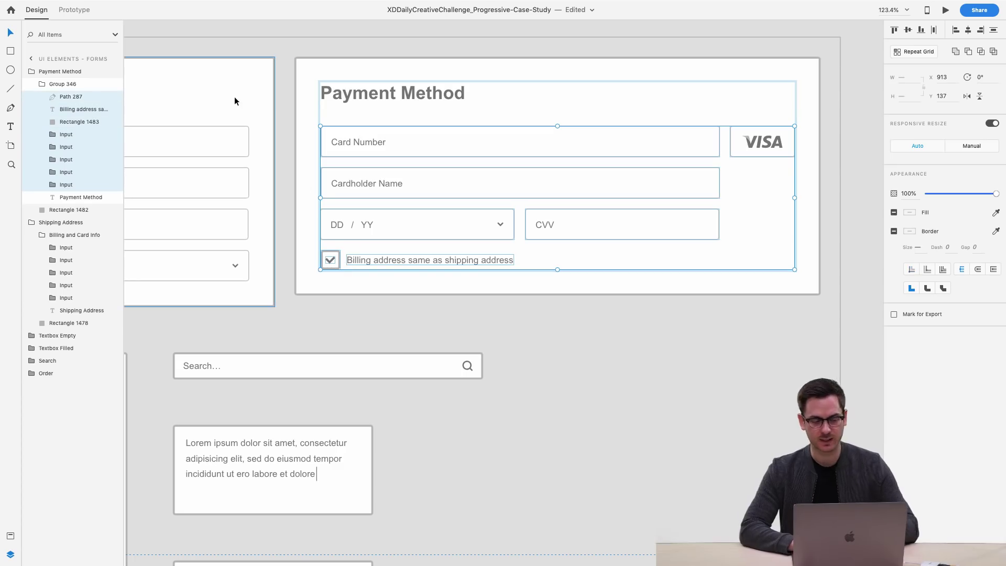
Take the "Payment Method" title out of the form's inner group and select the remaining group of card fields.
left_click(514, 31)
left_click(543, 126)
left_click_drag(45, 116, 40, 71)
left_click(56, 96)
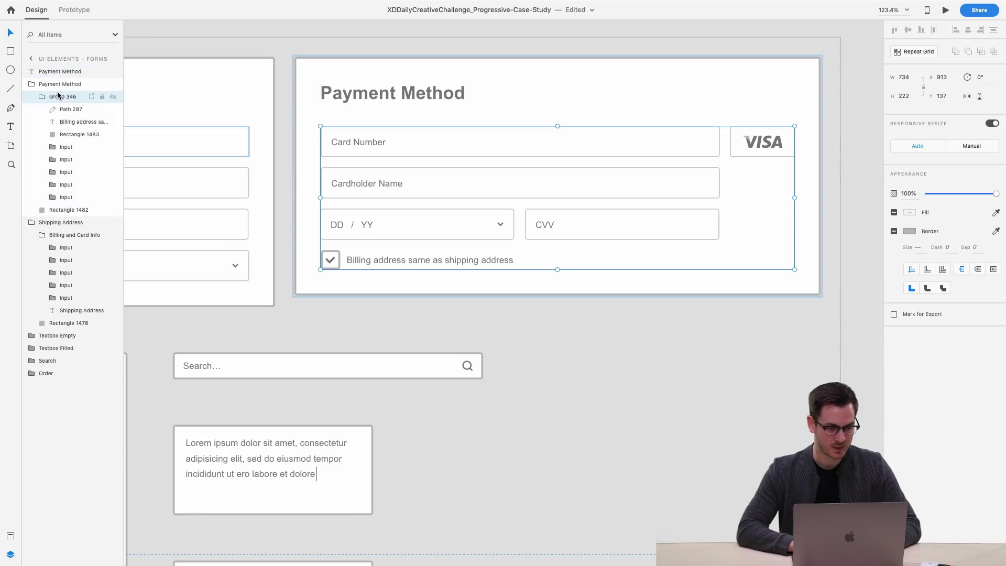
Paste a copy of the payment fields group into the "How would you like to pay?" card at X 174, Y 1646 and scale it to about 1442 wide.
scroll(354, 181, "down", 5)
scroll(354, 181, "right", 15)
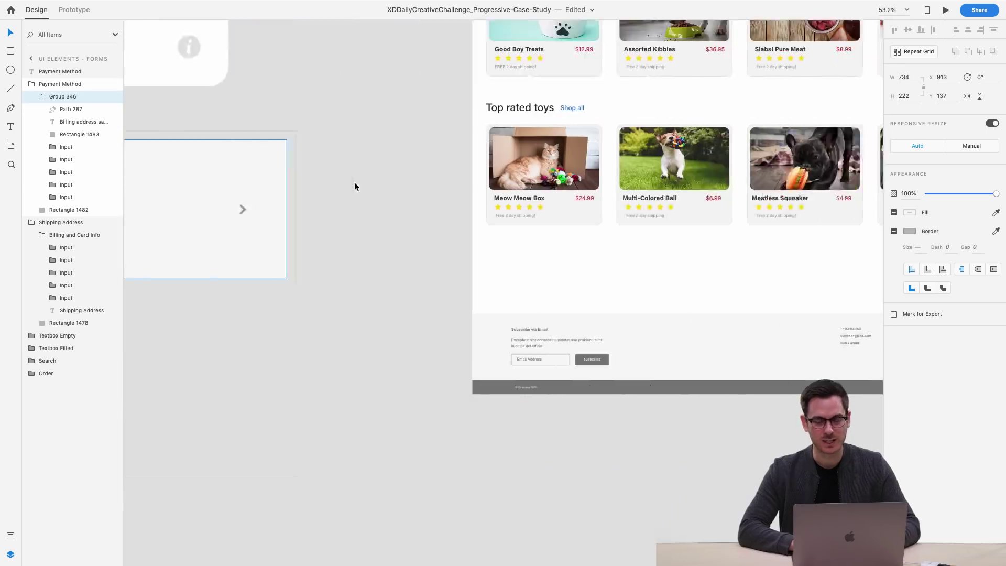
scroll(354, 182, "right", 5)
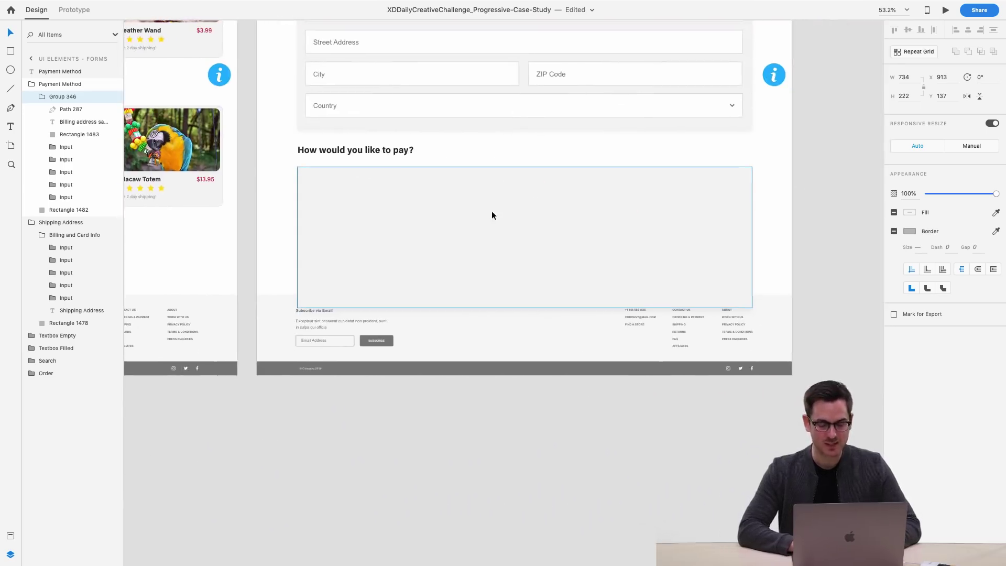
key("super+v")
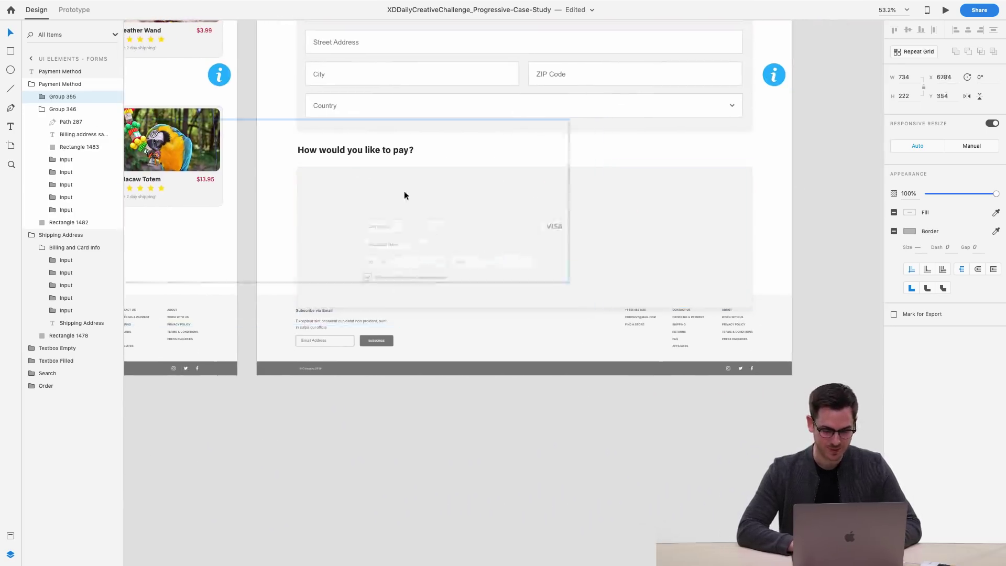
left_click(546, 197)
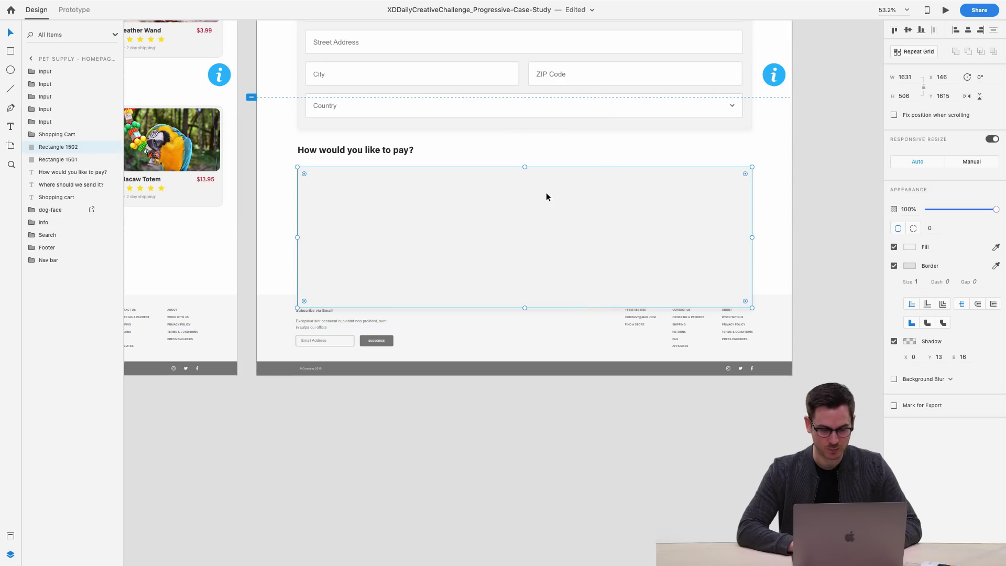
key("super+v")
left_click_drag(480, 188, 362, 186)
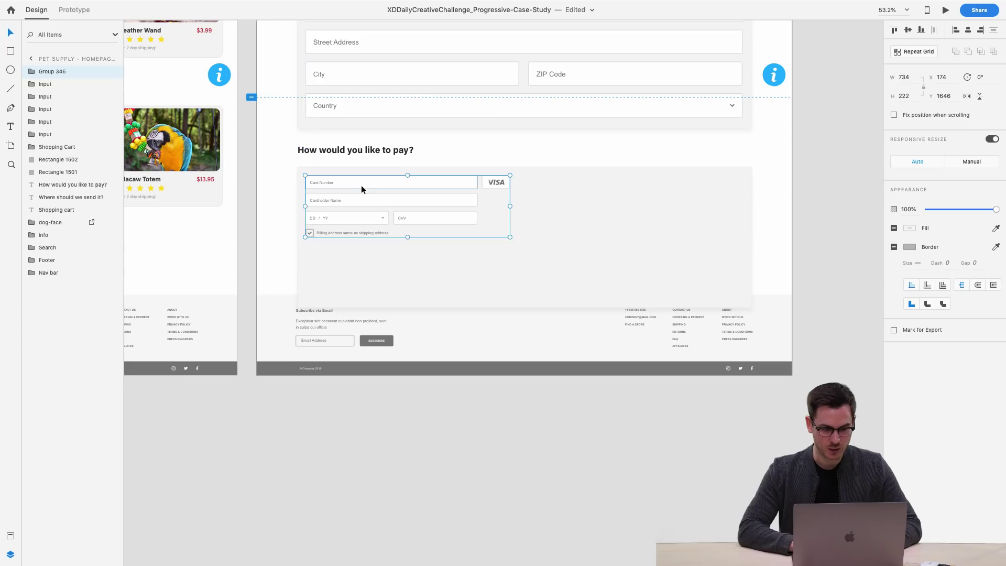
left_click_drag(511, 236, 707, 313)
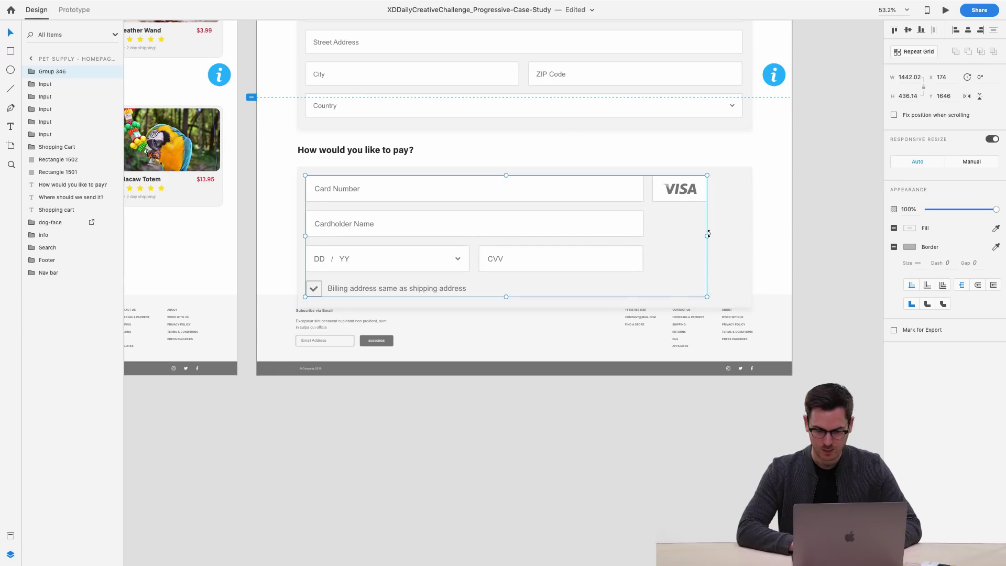
Try to stretch the whole payment fields group to the address inputs' right edge using manual responsive resize.
left_click(974, 162)
left_click(933, 184)
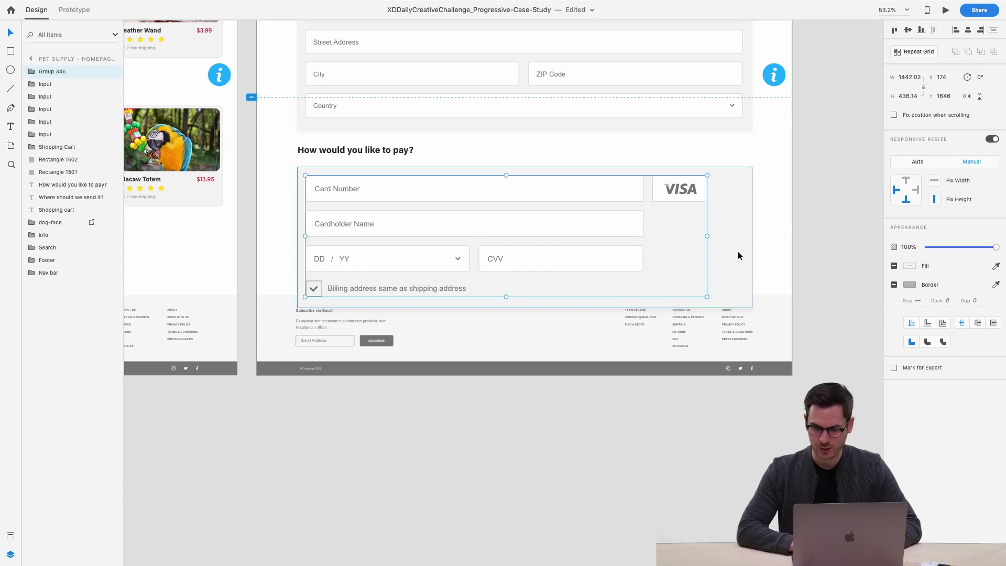
left_click_drag(707, 235, 744, 235)
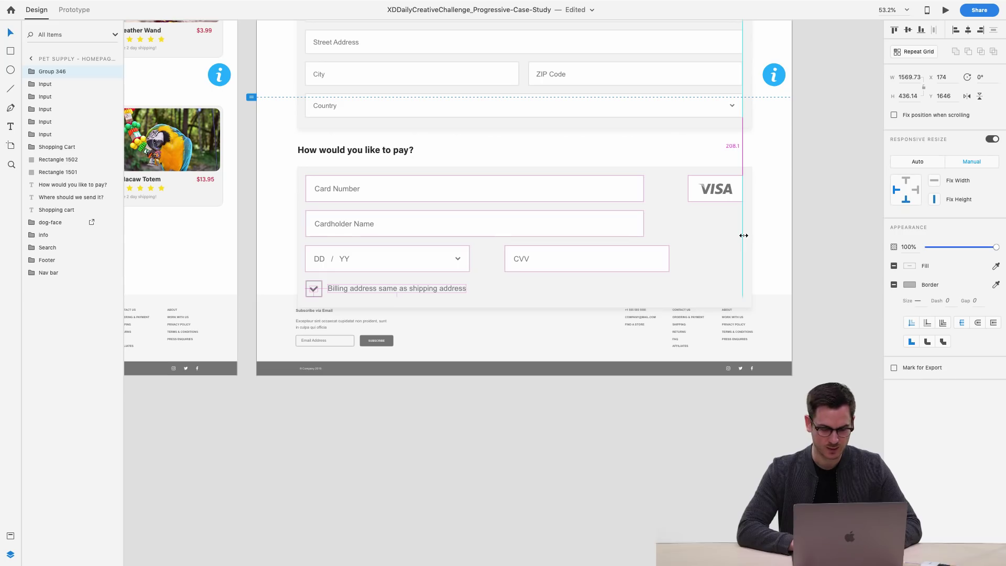
key("ctrl+z")
Switch the four payment inputs and the VISA box to manual responsive resize and stretch them together to the address inputs' right edge.
double_click(622, 193)
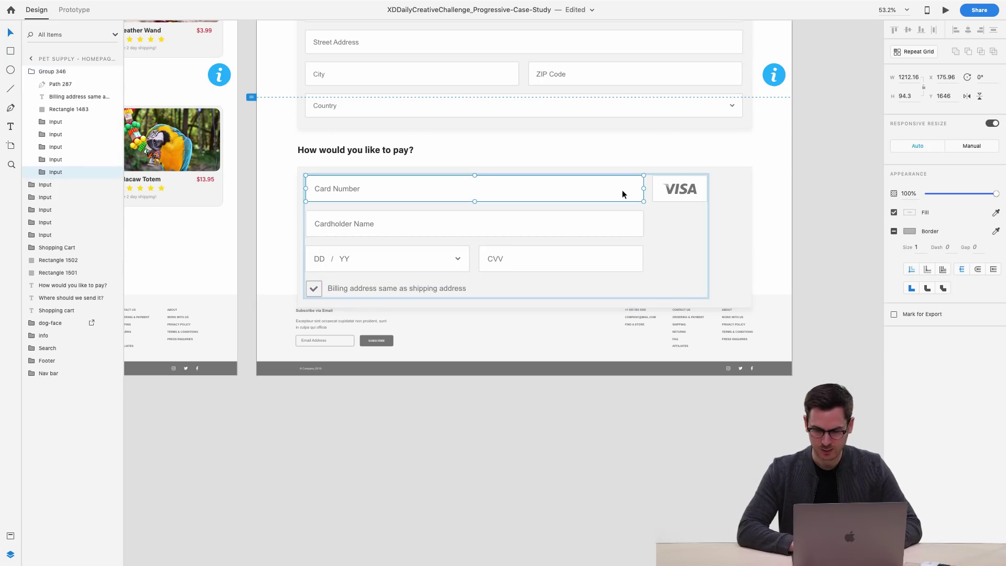
left_click(568, 218, "shift")
left_click(567, 257, "shift")
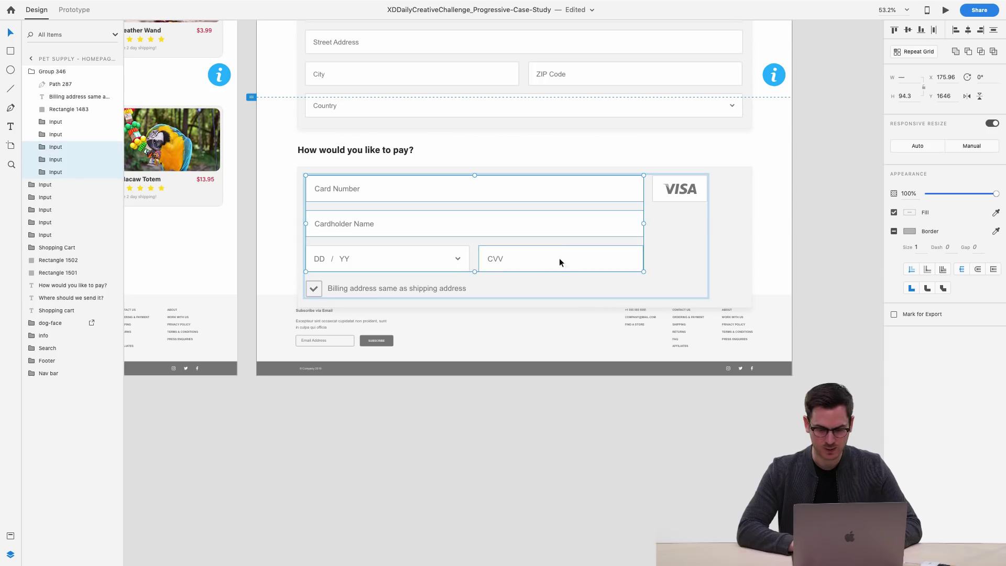
left_click(427, 263, "shift")
left_click(680, 190, "shift")
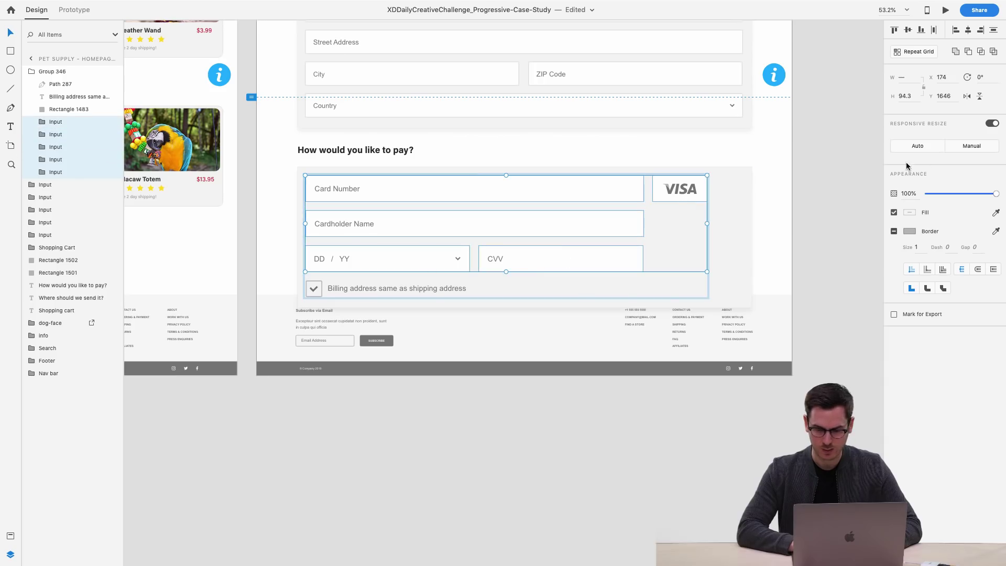
left_click(948, 152)
left_click_drag(706, 223, 742, 220)
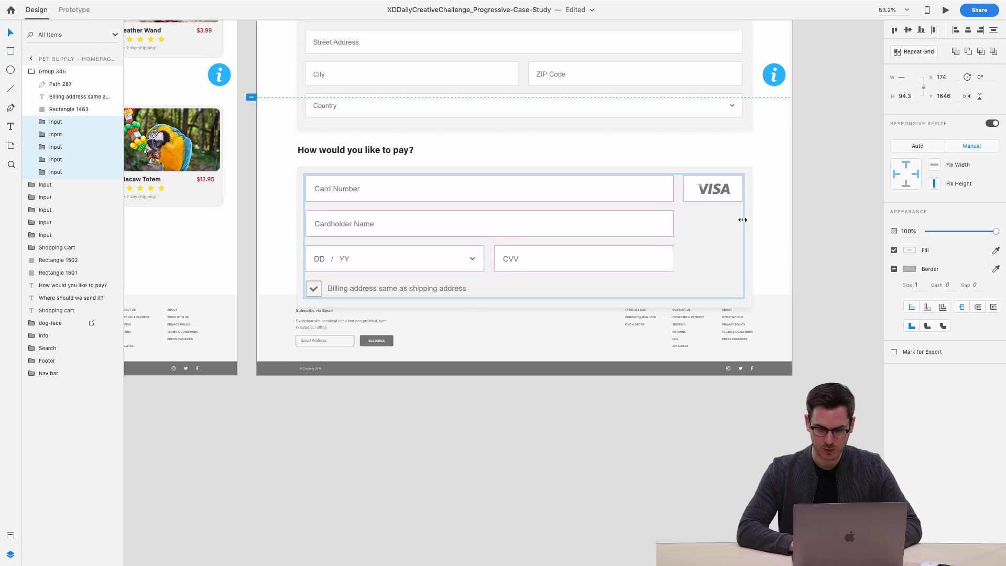
left_click(803, 226)
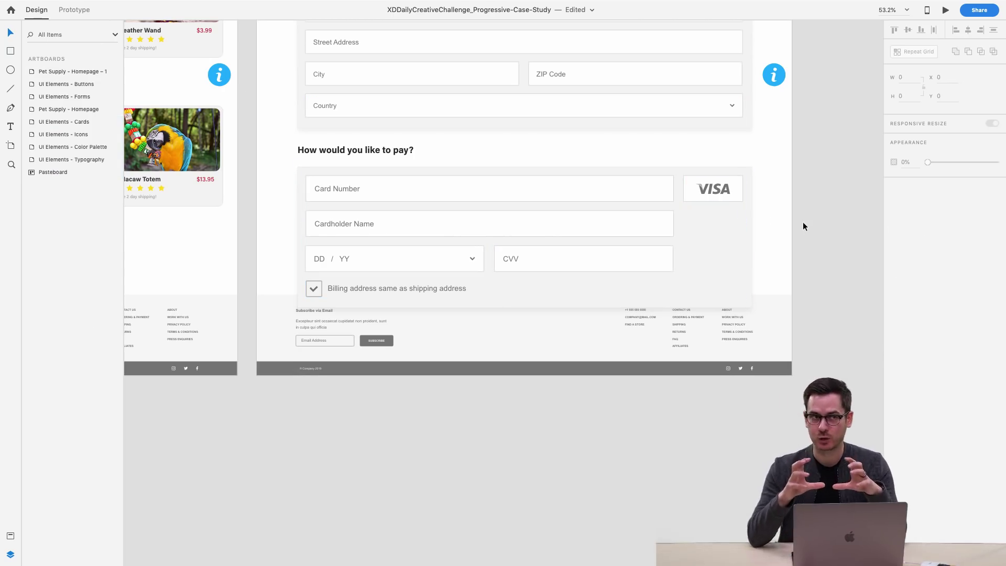
Extend the checkout artboard downwards and move the footer to its bottom edge, at Y 2582.
left_click_drag(754, 325, 750, 369)
left_click(786, 310)
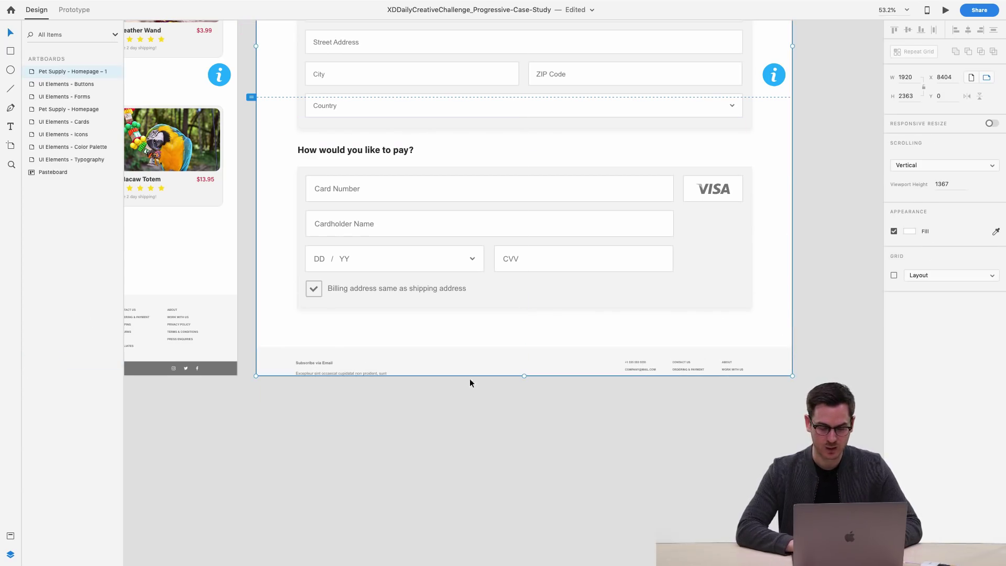
left_click_drag(523, 375, 523, 517)
left_click_drag(543, 434, 539, 474)
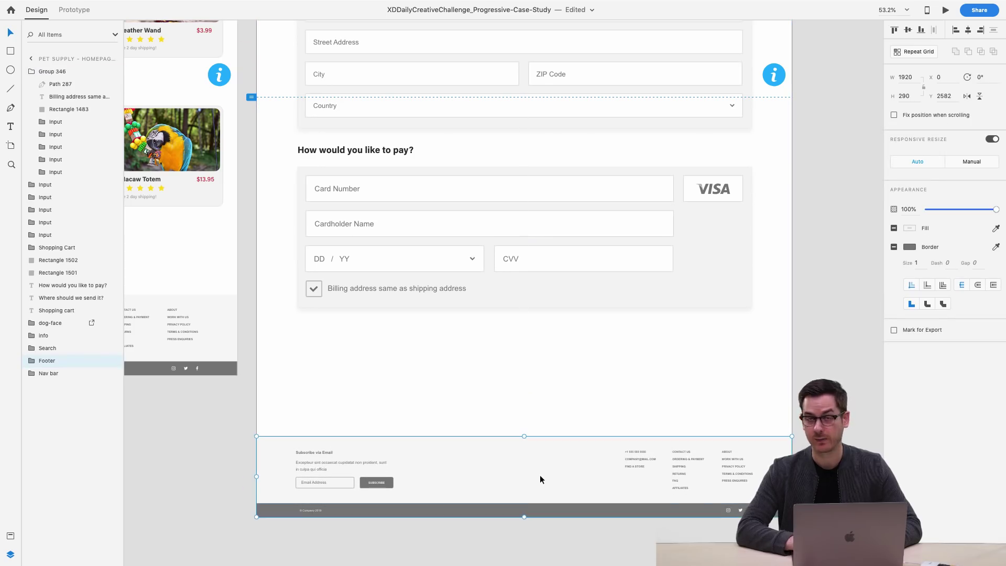
Draw a button rectangle about 542 by 117 just below the payment card, flush with the card's right edge.
scroll(524, 345, "up", 2)
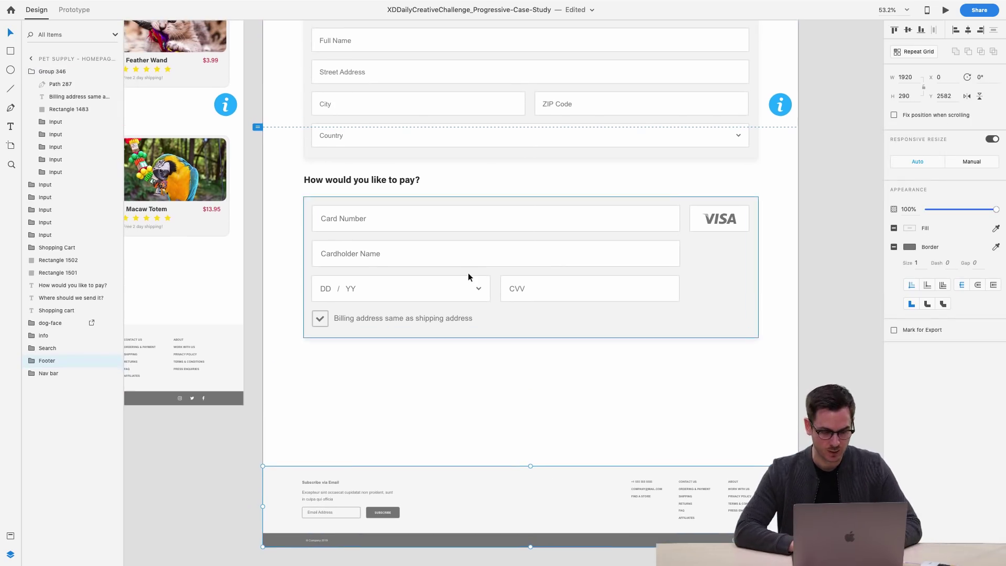
scroll(643, 307, "up", 5)
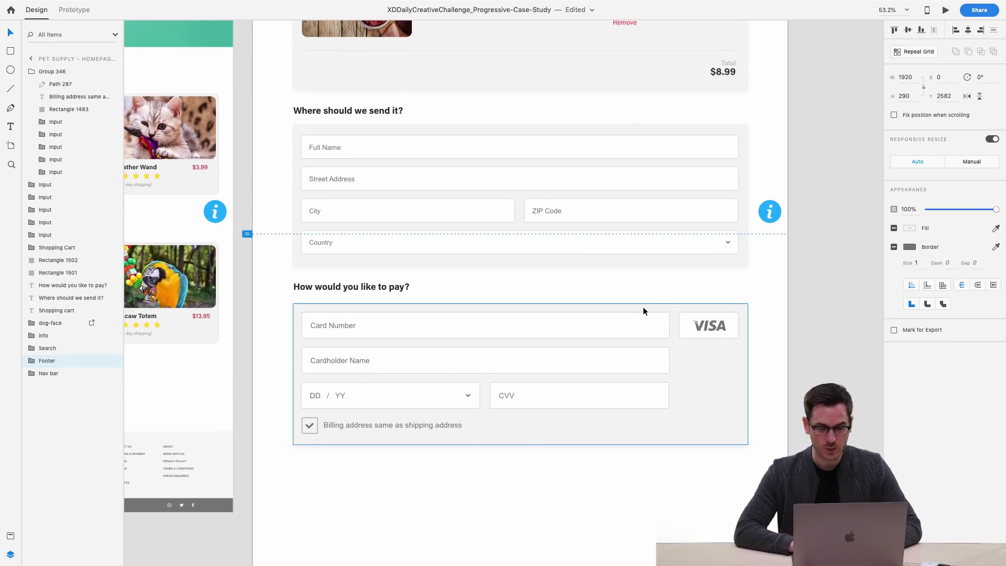
left_click(10, 51)
scroll(685, 393, "down", 3)
left_click_drag(739, 404, 587, 435)
Fill the button rectangle with the navigation bar's blue and remove its border.
scroll(696, 142, "up", 10)
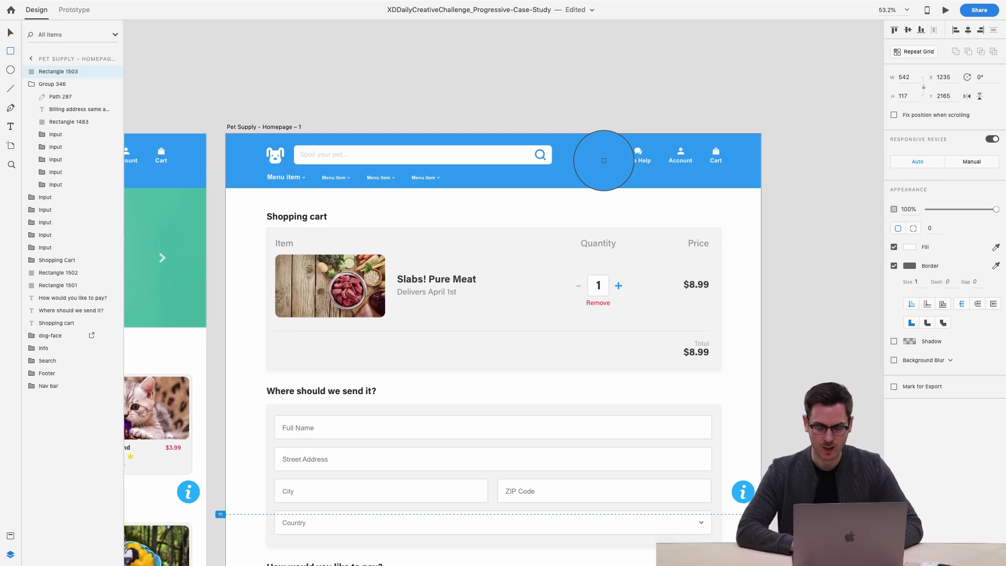
scroll(604, 161, "down", 12)
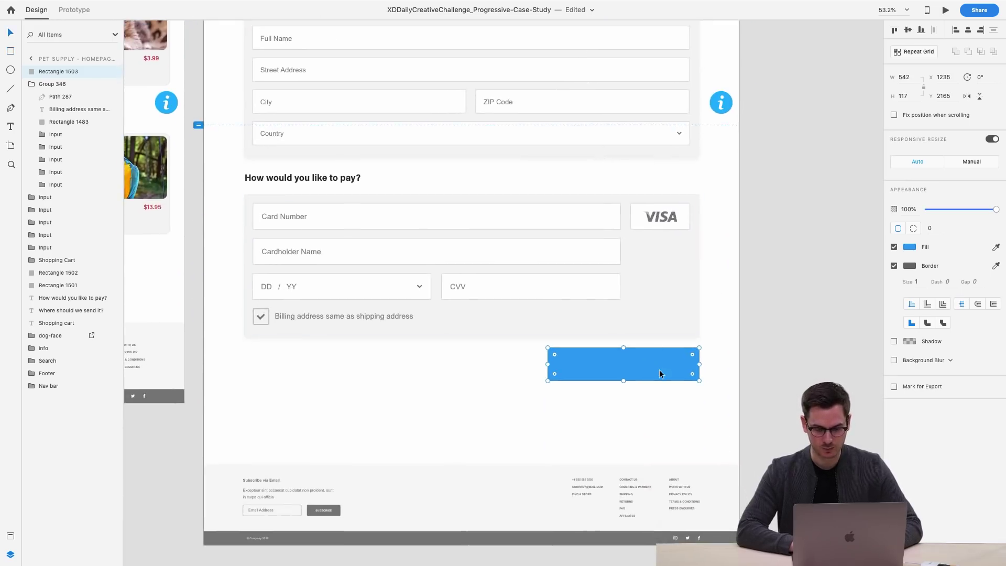
scroll(659, 369, "up", 5)
scroll(658, 363, "up", 4)
left_click(894, 265)
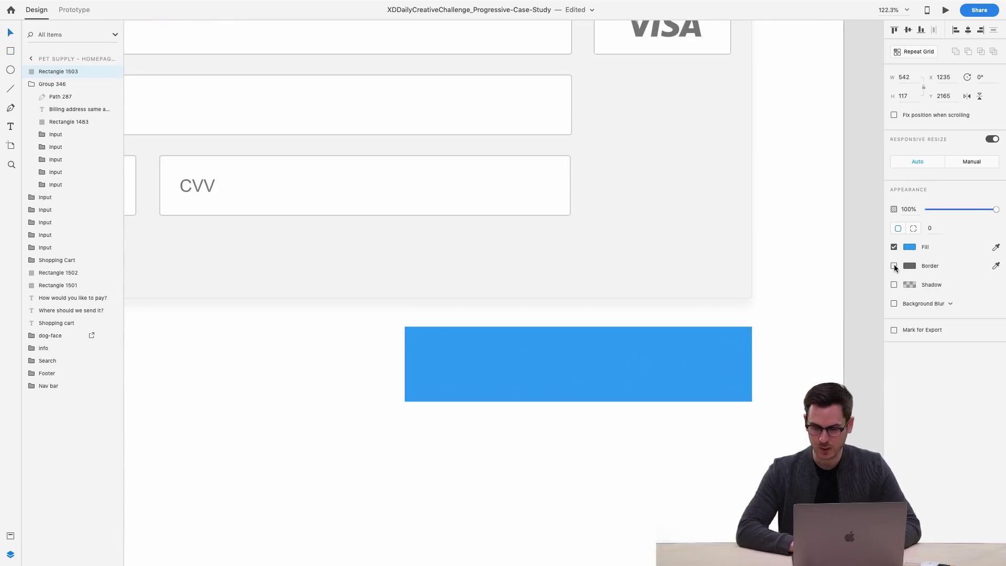
Add the text "Complete Purchase" and centre it on the blue button.
key("t")
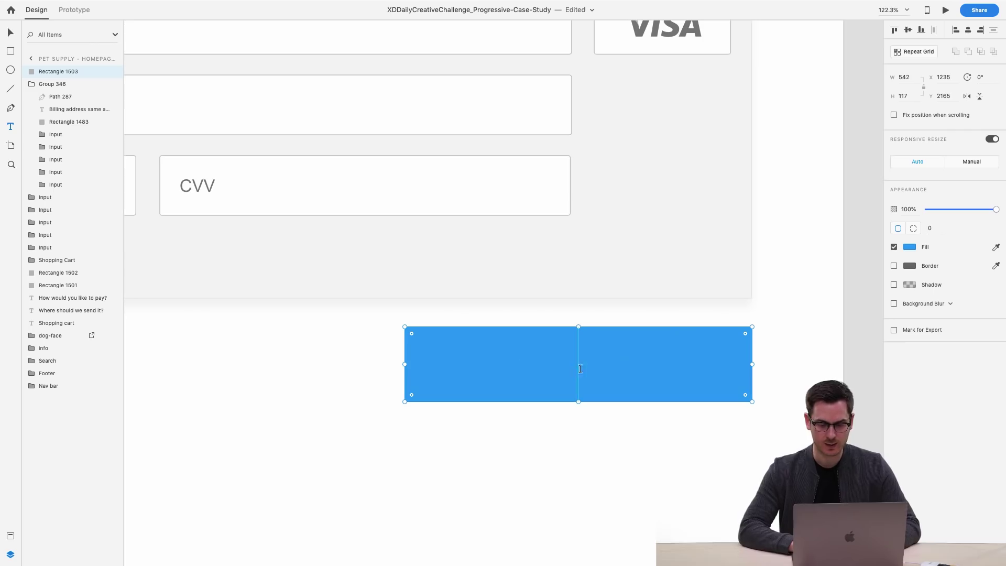
left_click(443, 370)
type("Complete ")
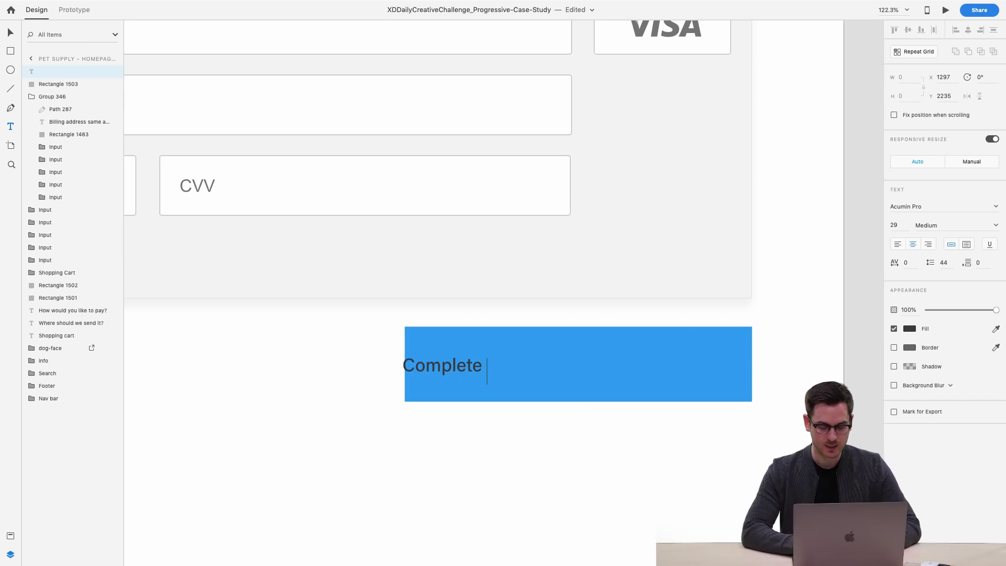
type("Purcahse")
key("BackSpace")
key("BackSpace")
key("BackSpace")
key("BackSpace")
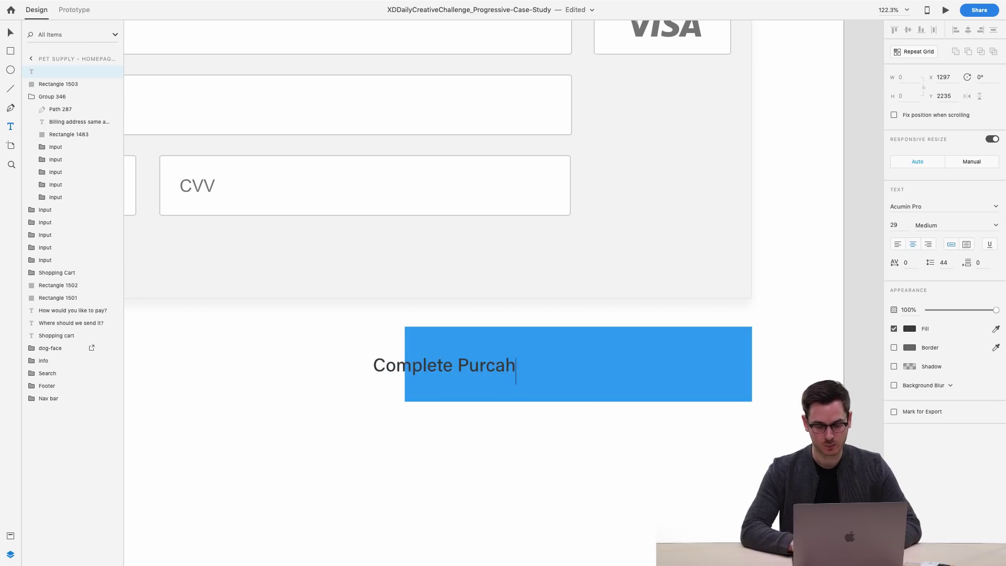
type("hase")
key("Escape")
left_click_drag(443, 376, 599, 364)
Set the "Complete Purchase" label to white and Bold.
left_click(915, 329)
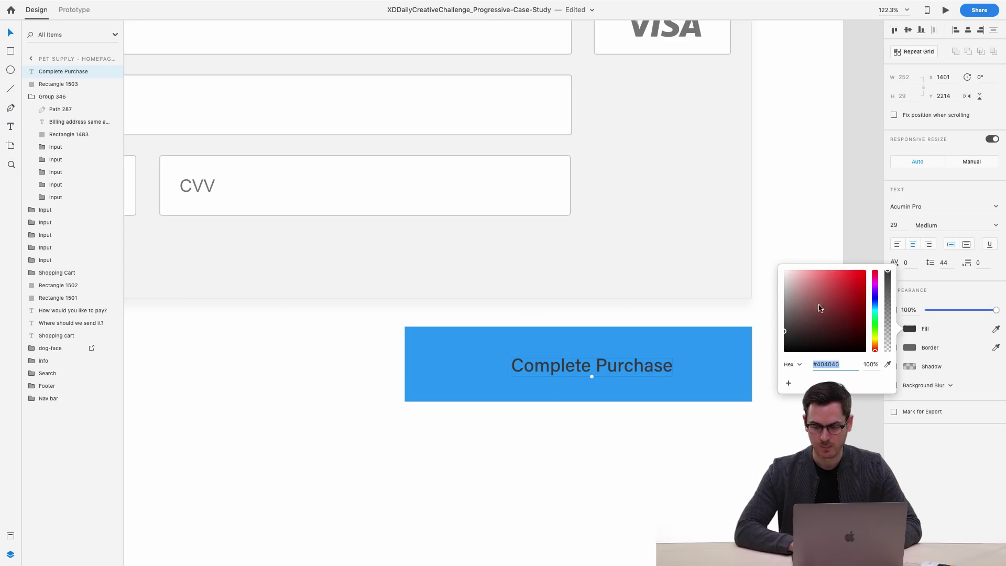
left_click_drag(823, 309, 750, 227)
left_click(942, 465)
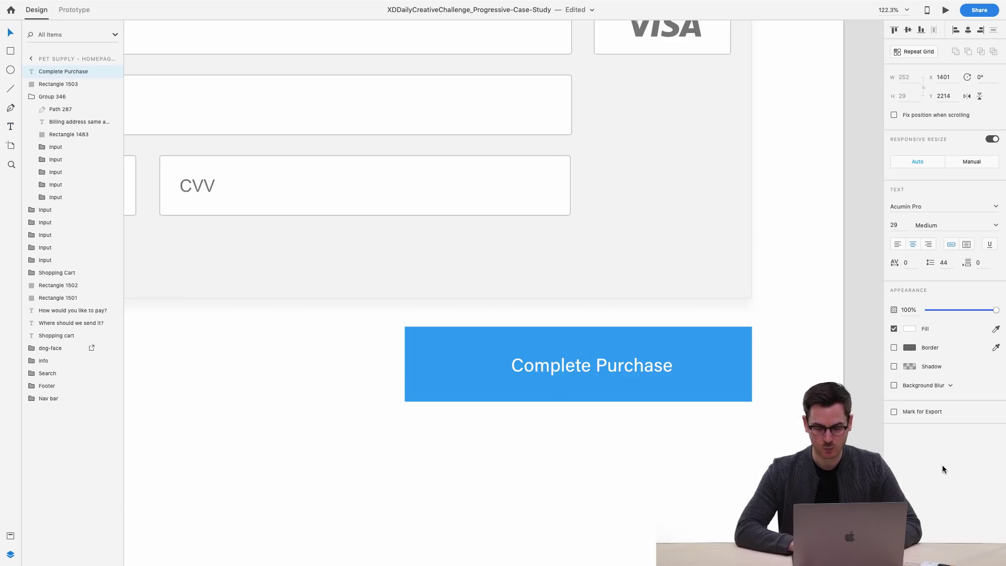
left_click(995, 226)
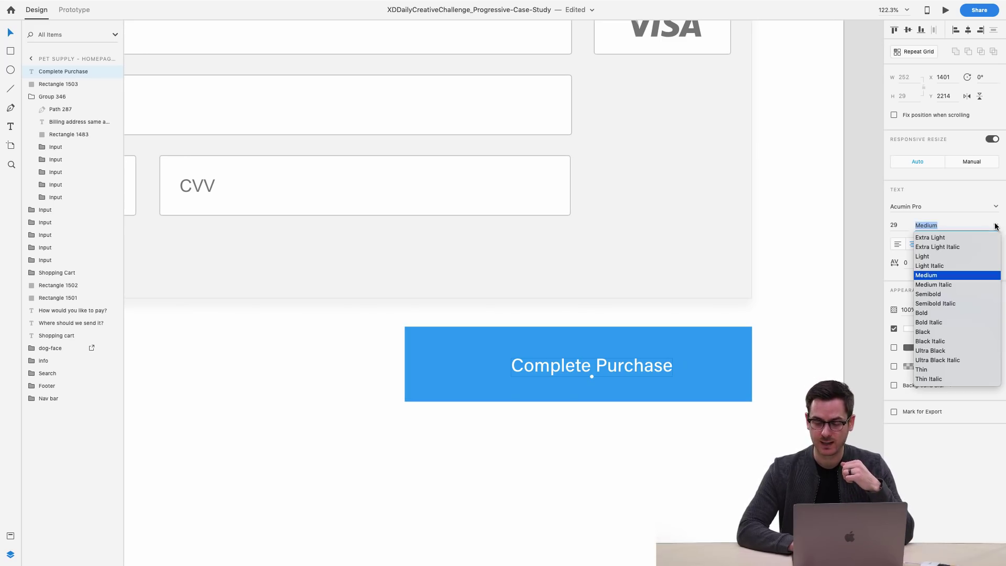
left_click(929, 313)
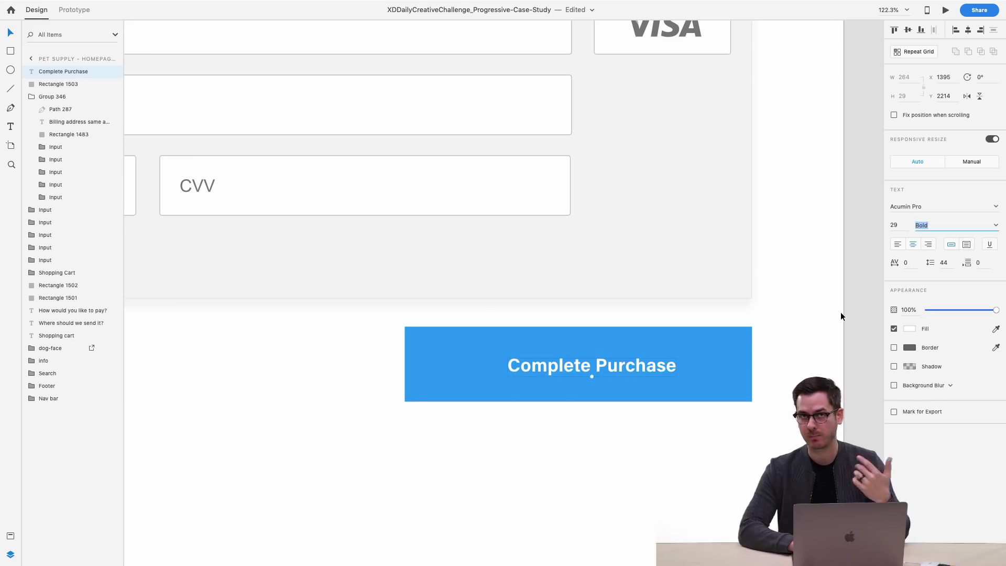
Enlarge the "Complete Purchase" label to font size 45 and recentre it on the blue button.
mouse_move(592, 376)
left_mouse_down()
mouse_move(591, 399)
mouse_move(600, 358)
left_mouse_up()
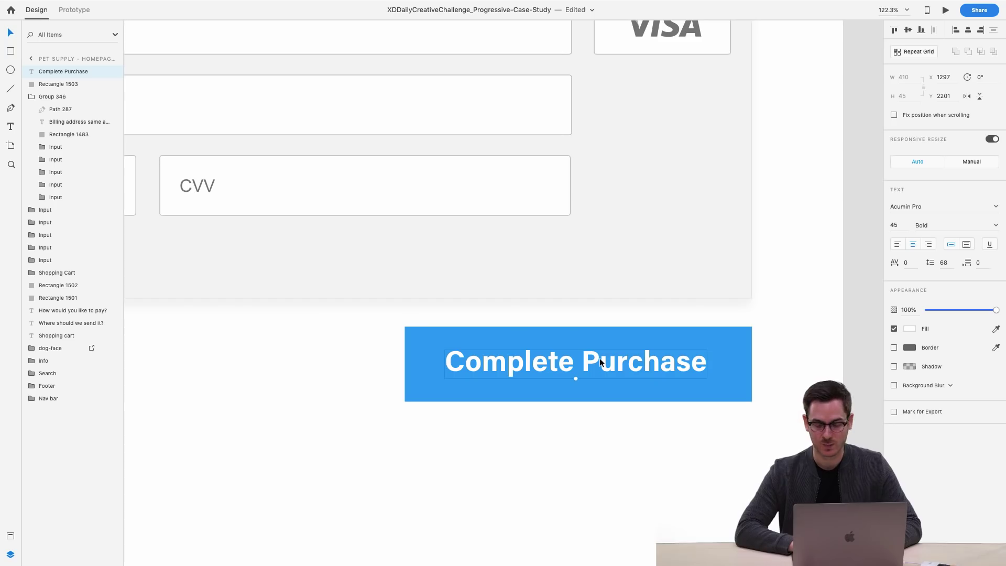
scroll(599, 360, "down", 5)
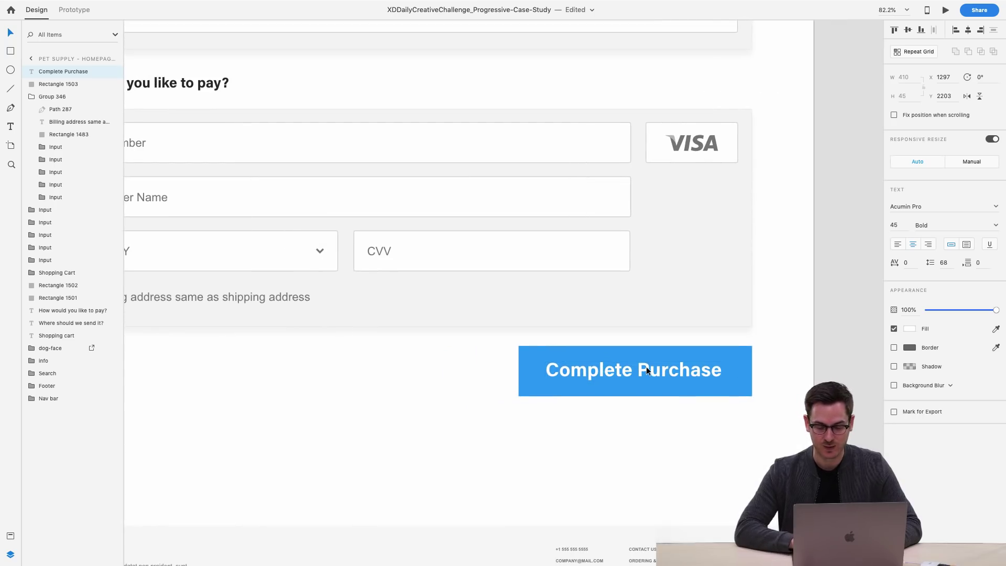
scroll(646, 366, "left", 4)
scroll(646, 367, "left", 1)
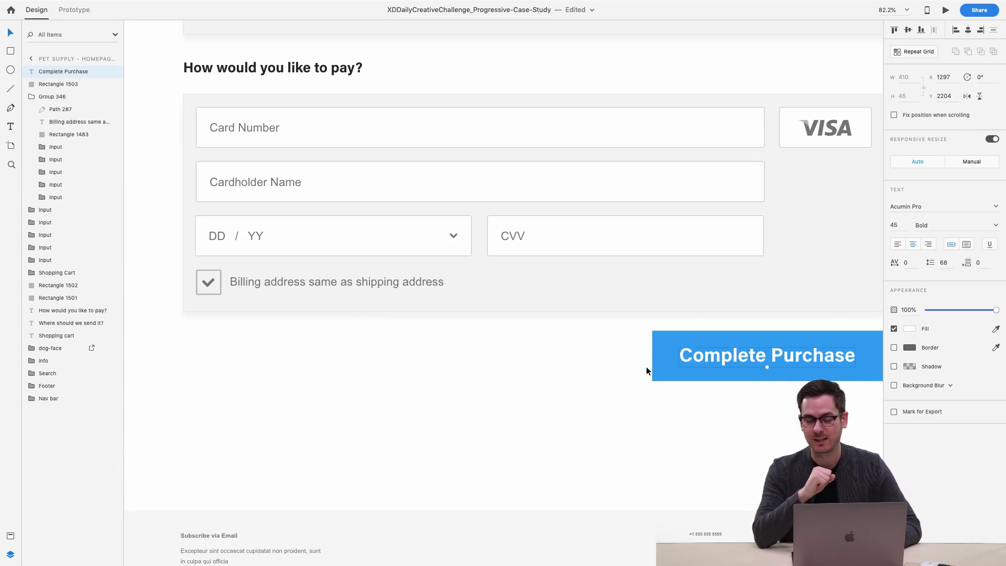
Switch to Safari and read the Simplified Purchase Flow brief on the Behance Daily Creative Challenge page.
key("super+Tab")
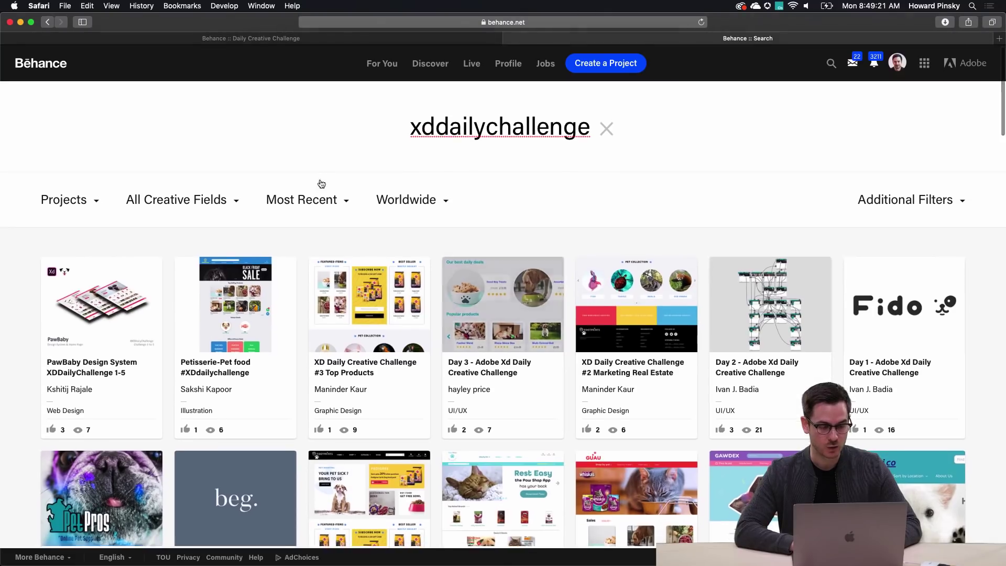
key("ctrl+shift+Tab")
scroll(430, 350, "down", 2)
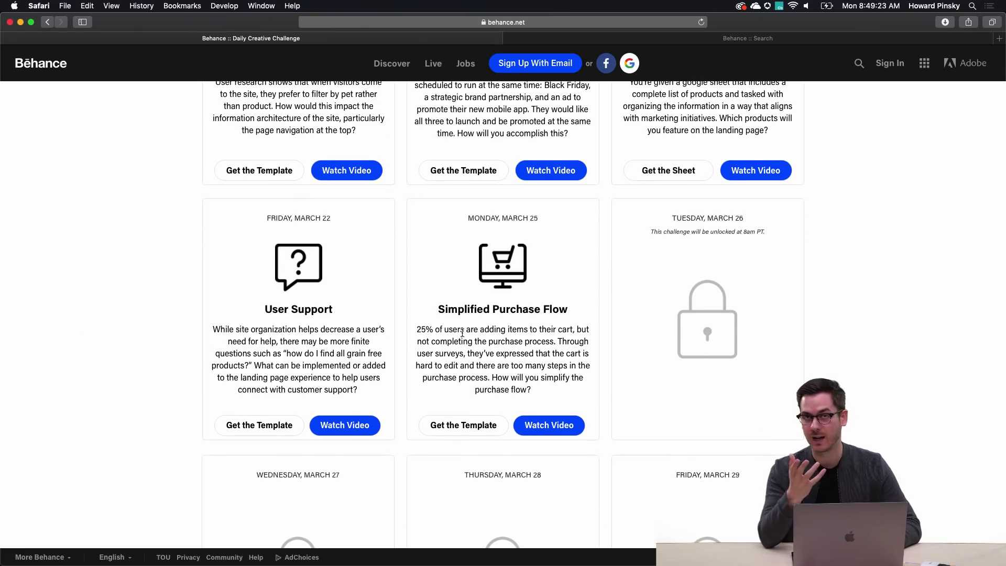
Switch back to Adobe XD and review the checkout page's cart, quantity controls, shipping form, payment form and purchase button.
key("super+Tab")
scroll(503, 315, "up", 5)
scroll(517, 321, "down", 3)
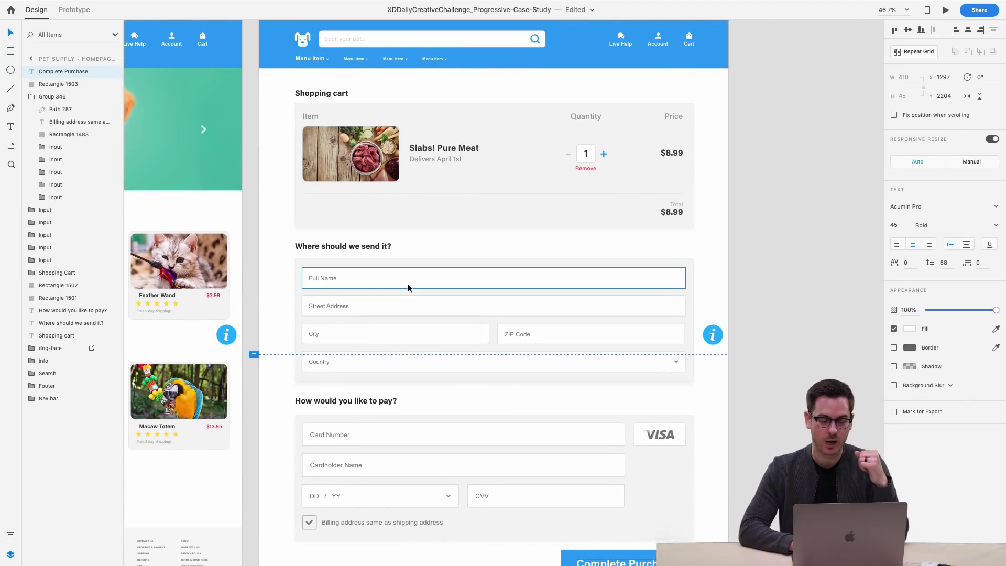
scroll(408, 288, "down", 3)
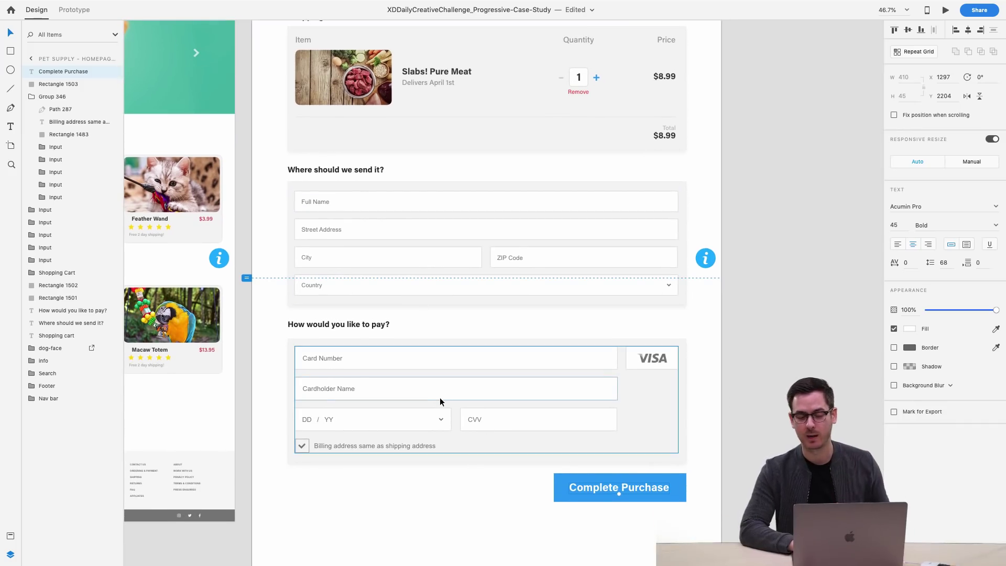
scroll(574, 258, "up", 2)
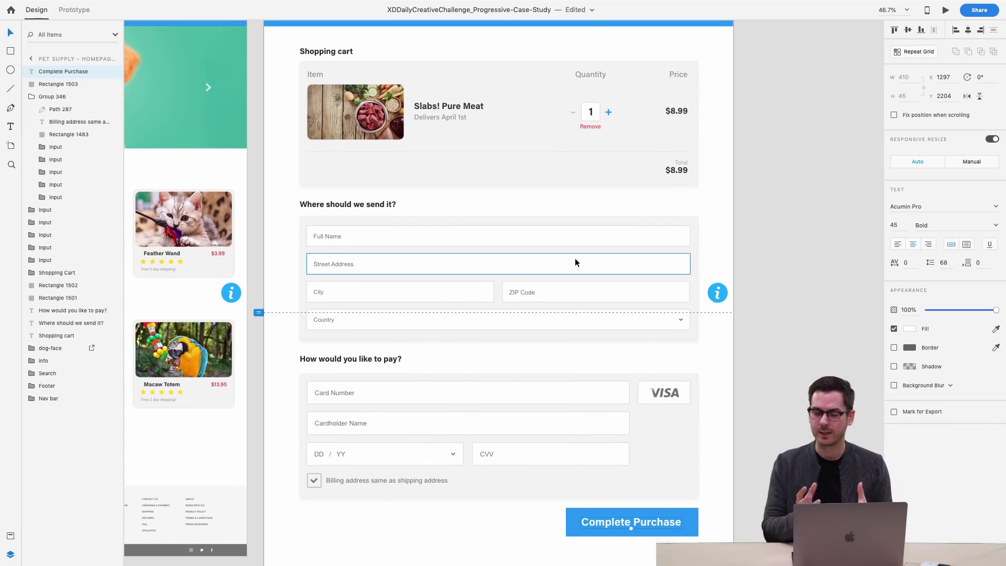
scroll(628, 71, "up", 5)
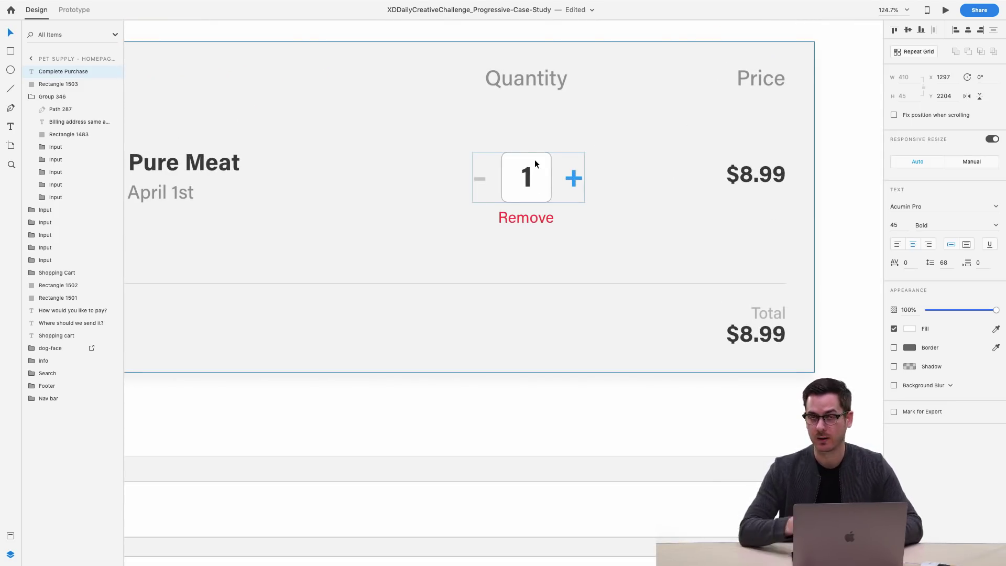
scroll(535, 159, "down", 5)
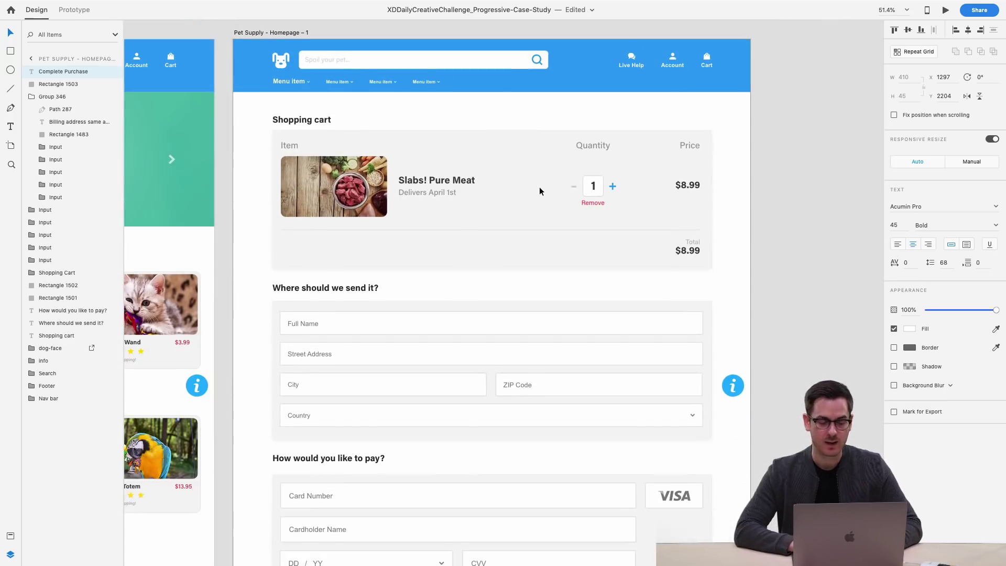
scroll(540, 187, "left", 1)
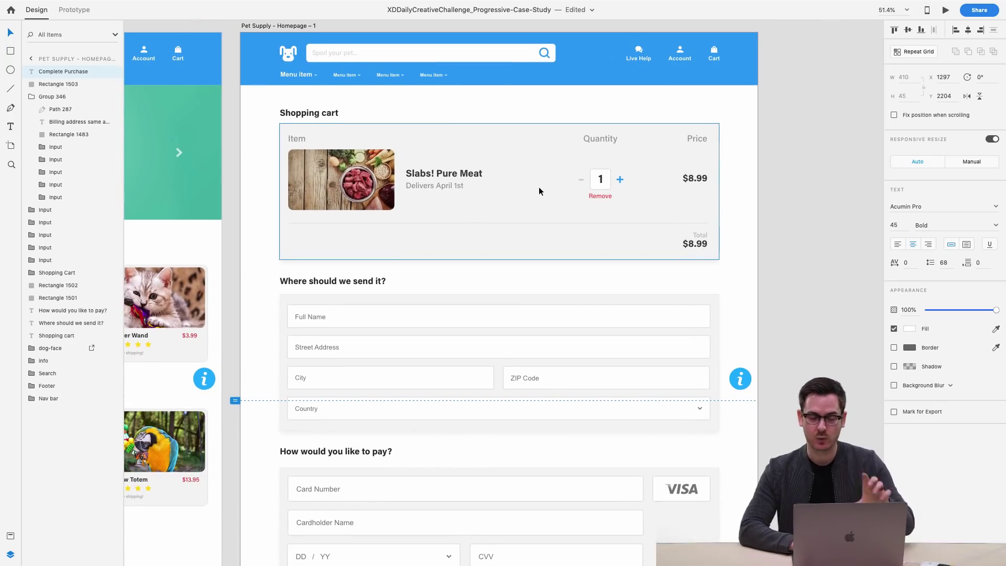
scroll(534, 198, "down", 4)
scroll(534, 198, "down", 2)
scroll(520, 357, "down", 3)
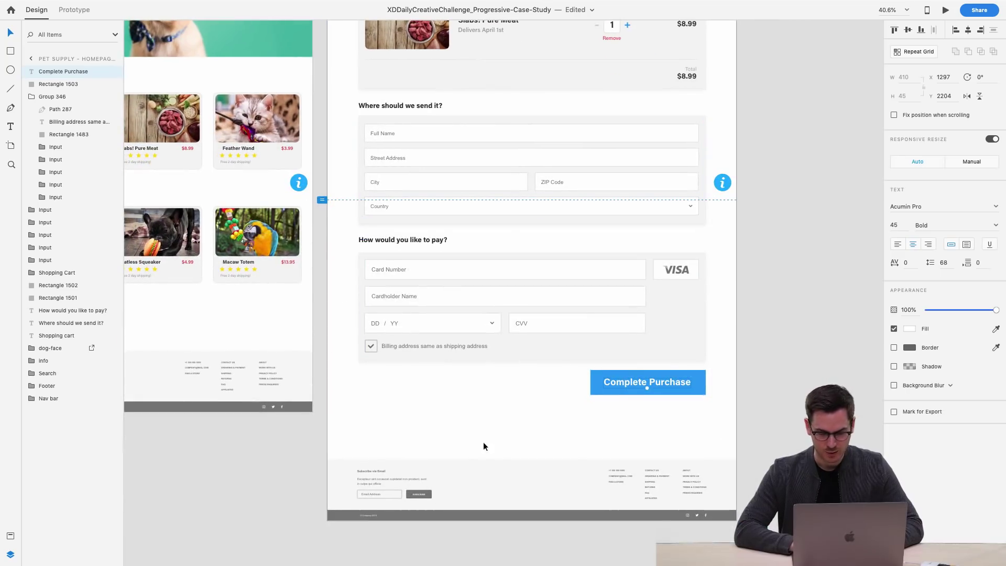
left_click(479, 434)
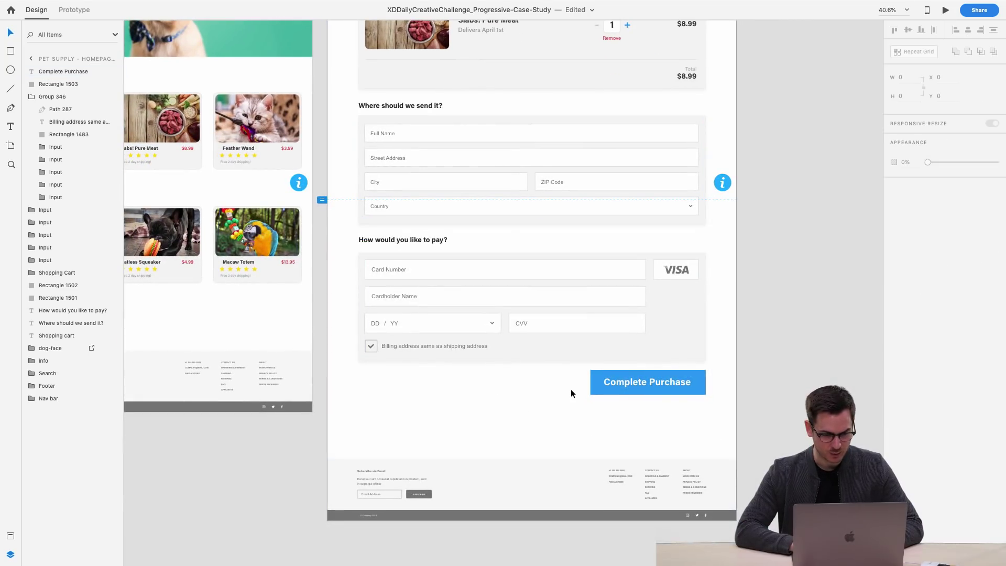
Group the "Where should we send it?" heading with its card background and the five address fields.
scroll(570, 392, "up", 4)
scroll(419, 241, "up", 3)
scroll(417, 240, "up", 5)
scroll(417, 240, "up", 2)
scroll(417, 241, "down", 2)
left_click(406, 254)
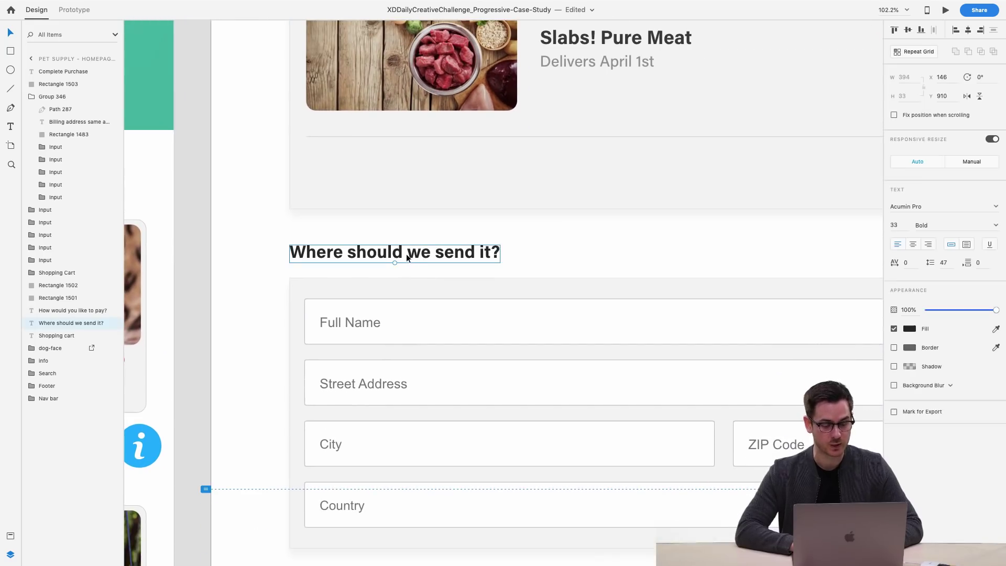
scroll(350, 253, "down", 1)
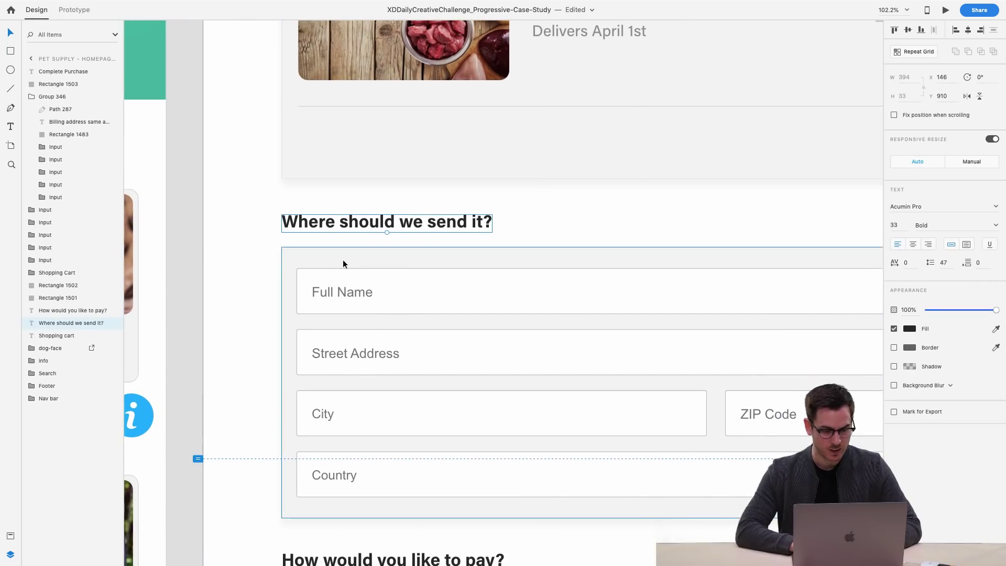
left_click(343, 259, "shift")
left_click(359, 289, "shift")
scroll(359, 287, "down", 3)
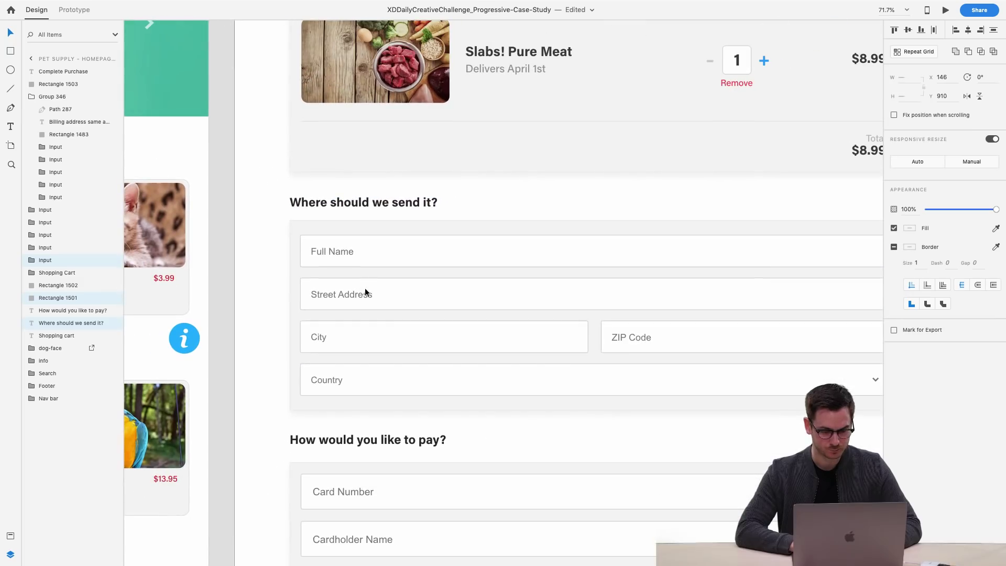
left_click(404, 323, "shift")
left_click(669, 338, "shift")
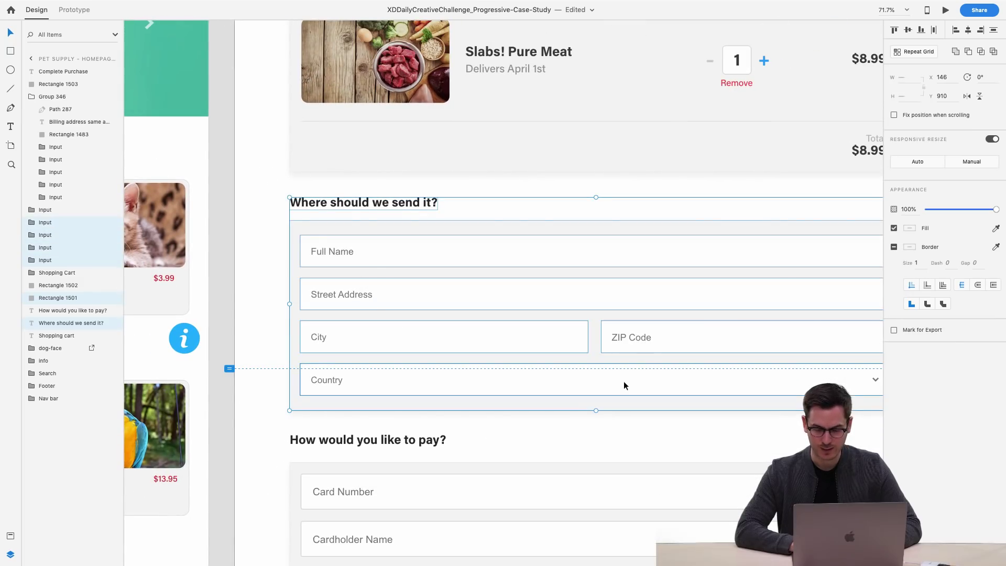
left_click(624, 382, "shift")
scroll(623, 383, "right", 2)
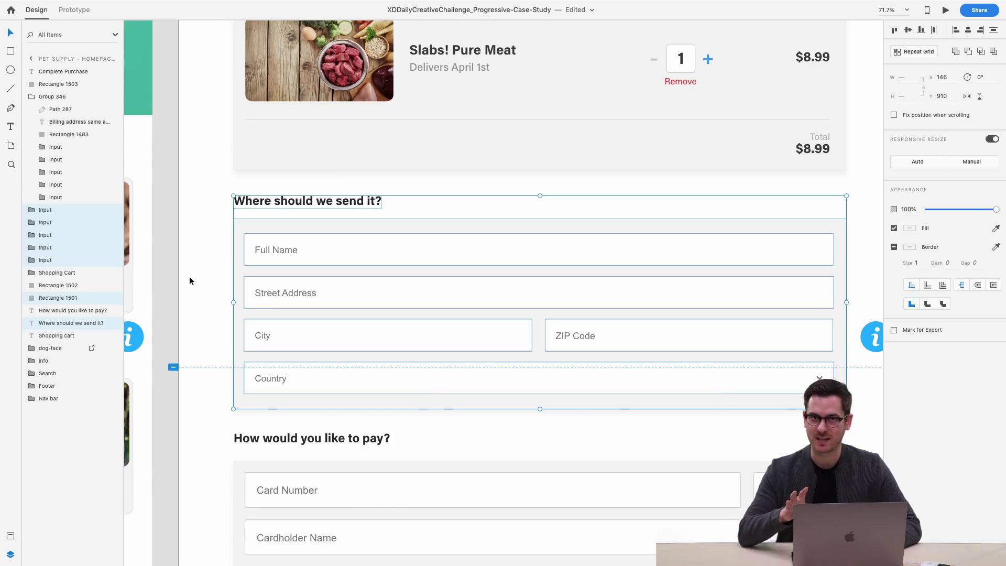
key("super+g")
Rename the new address section group "Shipping".
double_click(48, 210)
type("Shipping")
key("Return")
mouse_move(375, 280)
left_mouse_down()
mouse_move(453, 278)
mouse_move(343, 281)
mouse_move(375, 280)
left_mouse_up()
Group the "How would you like to pay?" heading with the payment fields and their card background.
scroll(338, 321, "down", 3)
scroll(338, 325, "down", 1)
left_click(300, 329)
scroll(301, 330, "down", 3)
left_click(802, 350, "shift")
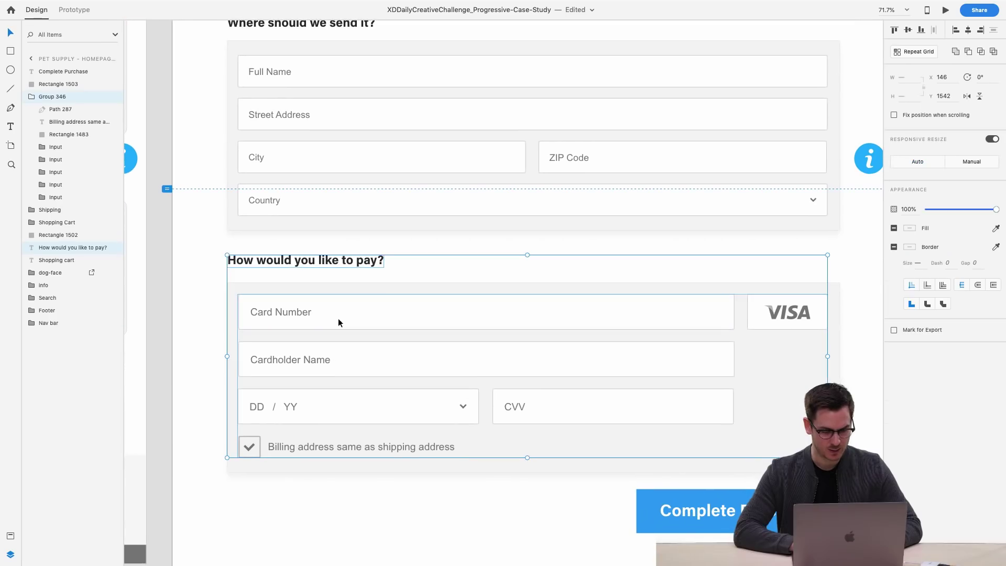
left_click(783, 359, "shift")
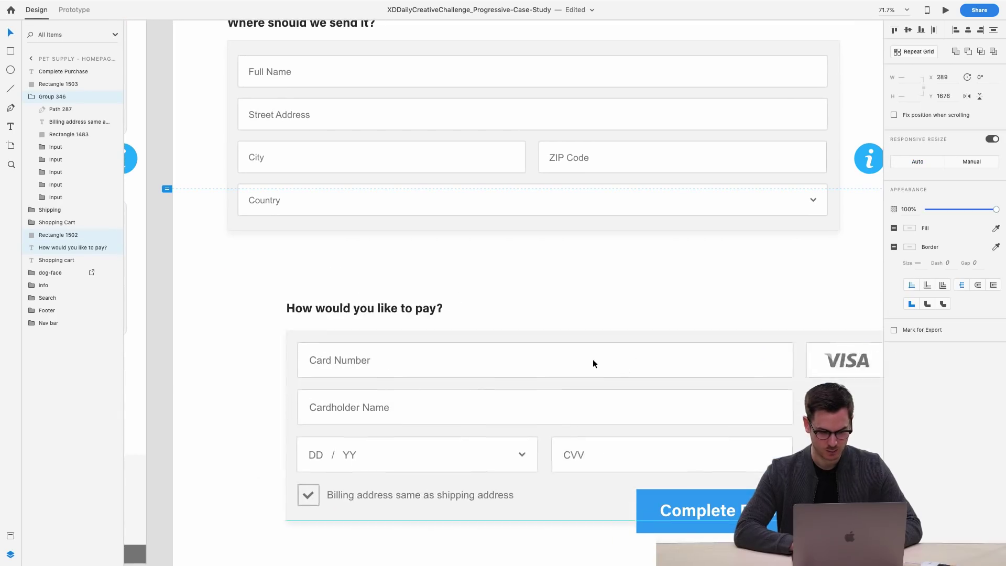
key("super+g")
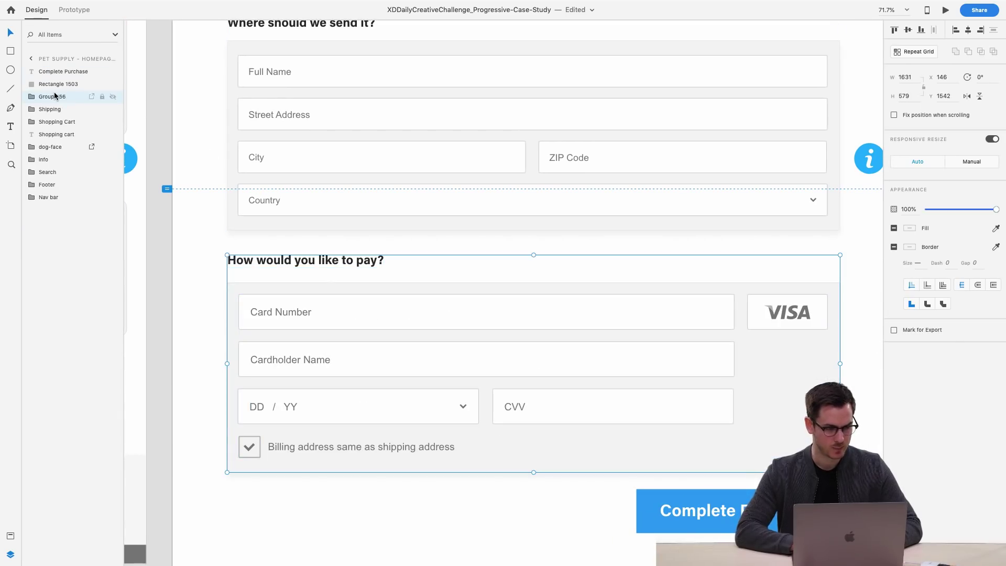
Rename the payment section group "Payment" and deselect it.
left_click(32, 96)
double_click(52, 96)
type("Payment")
key("Return")
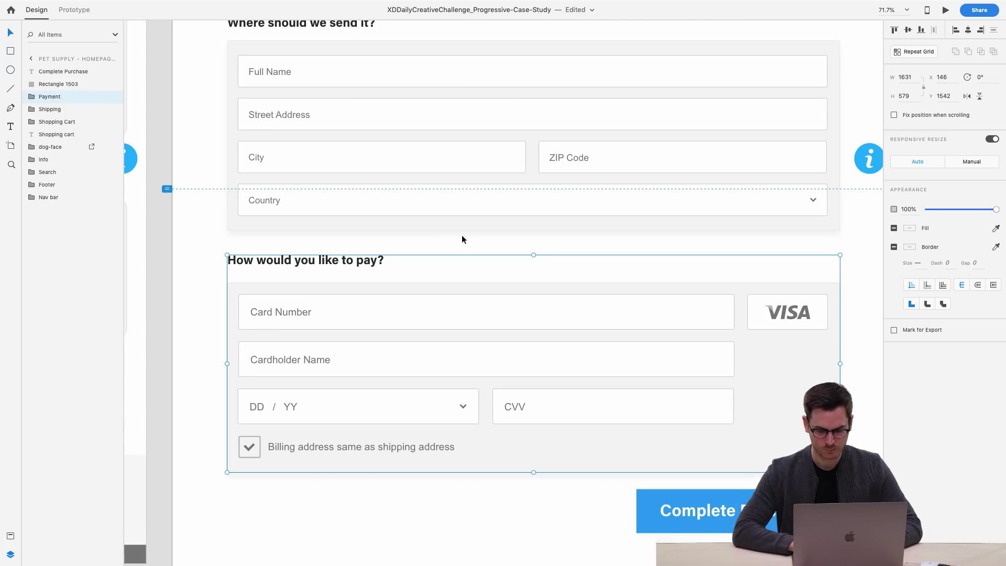
scroll(461, 235, "down", 5)
scroll(461, 239, "up", 5)
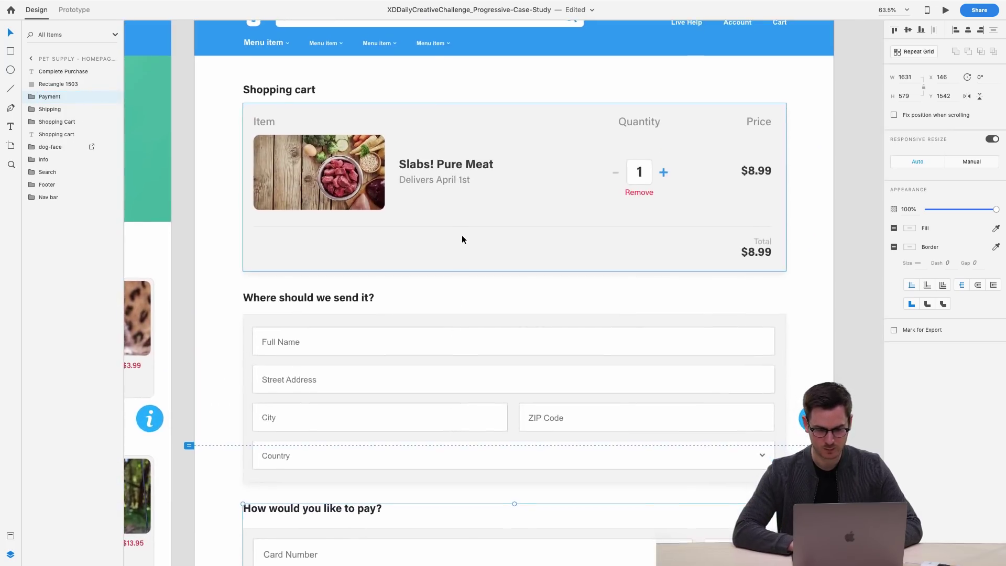
scroll(461, 235, "down", 5)
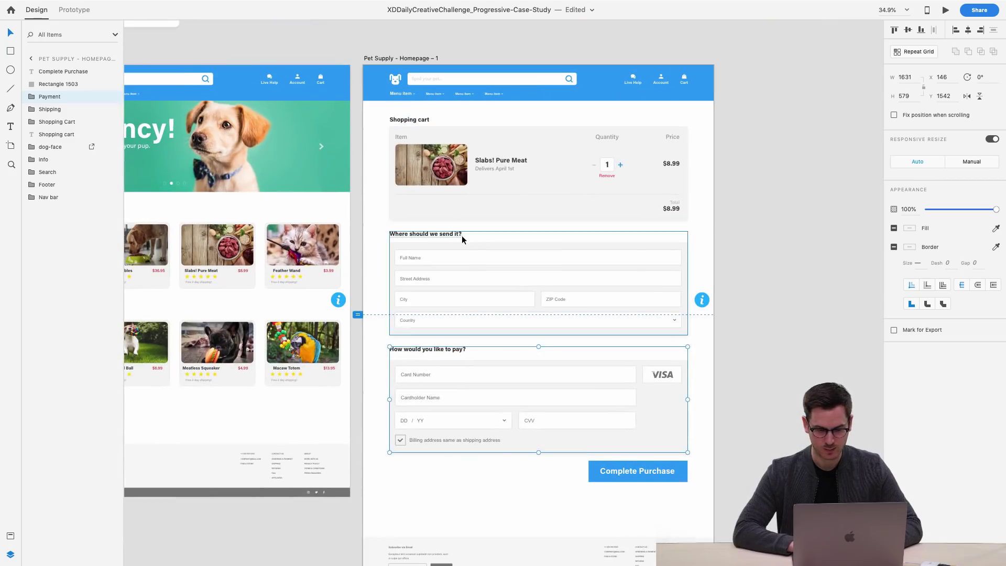
left_click(815, 138)
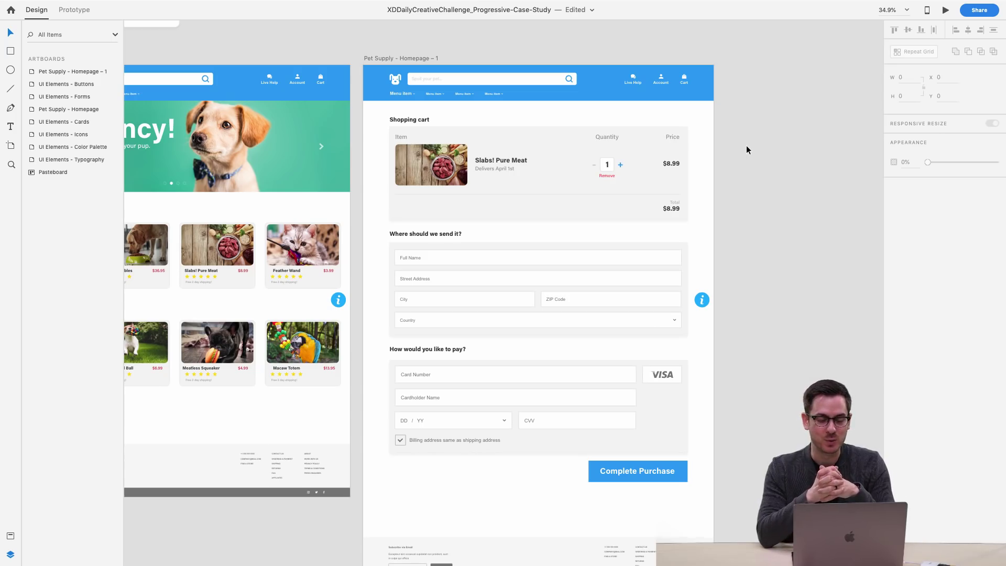
Extend the homepage's Good Boy Treats card background to about 424 high and draw a button rectangle about 354 by 59 below the shipping text.
scroll(746, 151, "left", 4)
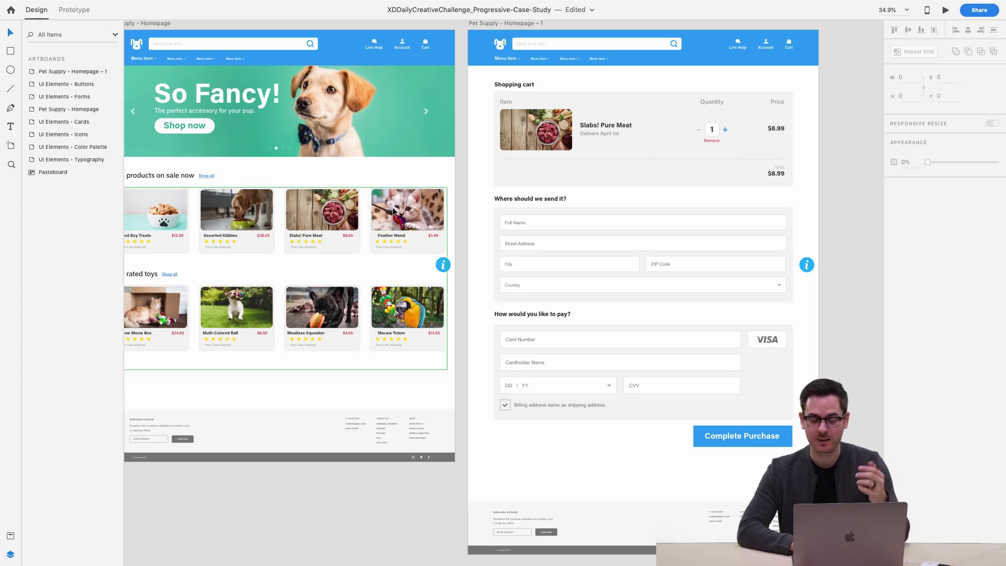
scroll(382, 206, "up", 10)
scroll(342, 212, "up", 1)
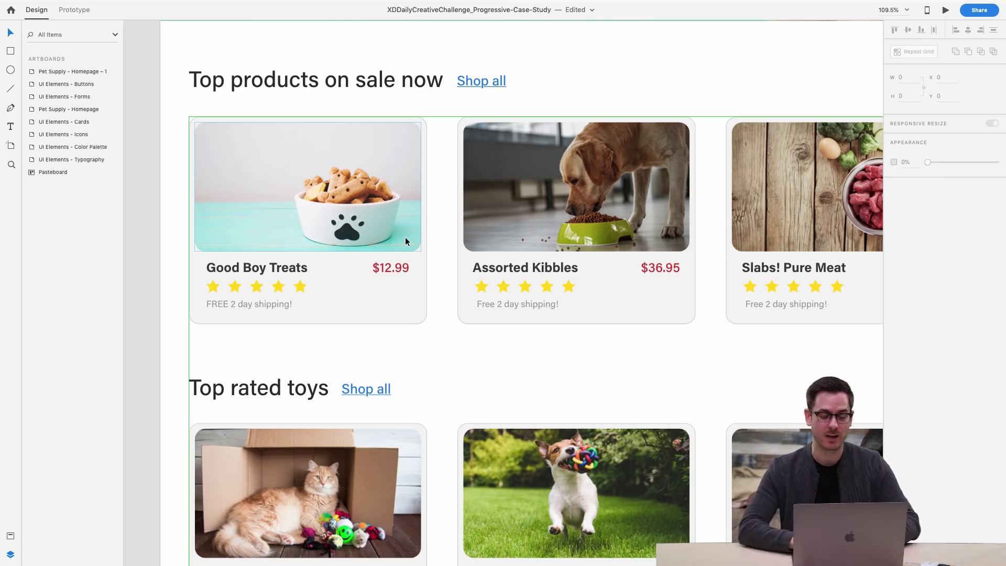
double_click(386, 297)
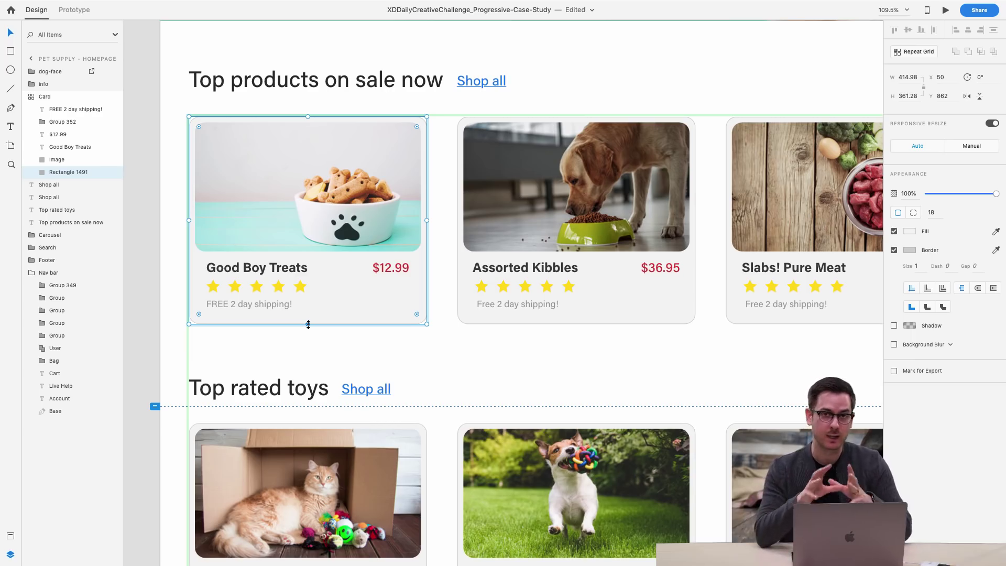
left_click_drag(308, 325, 308, 360)
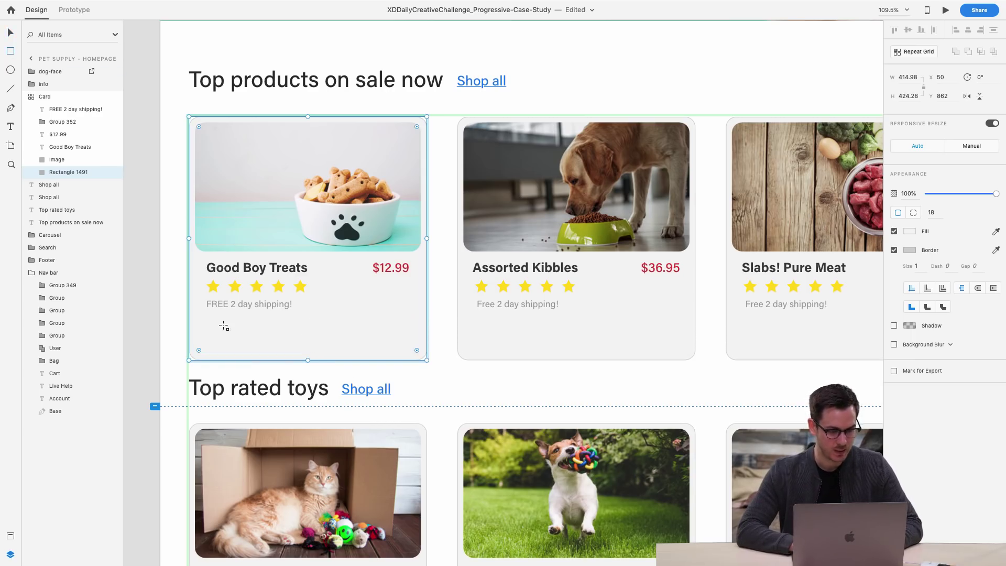
mouse_move(206, 351)
left_mouse_down()
mouse_move(247, 329)
mouse_move(410, 317)
left_mouse_up()
Fill the card's button rectangle with the navigation bar's blue at 100% opacity and remove its border.
scroll(411, 317, "up", 3)
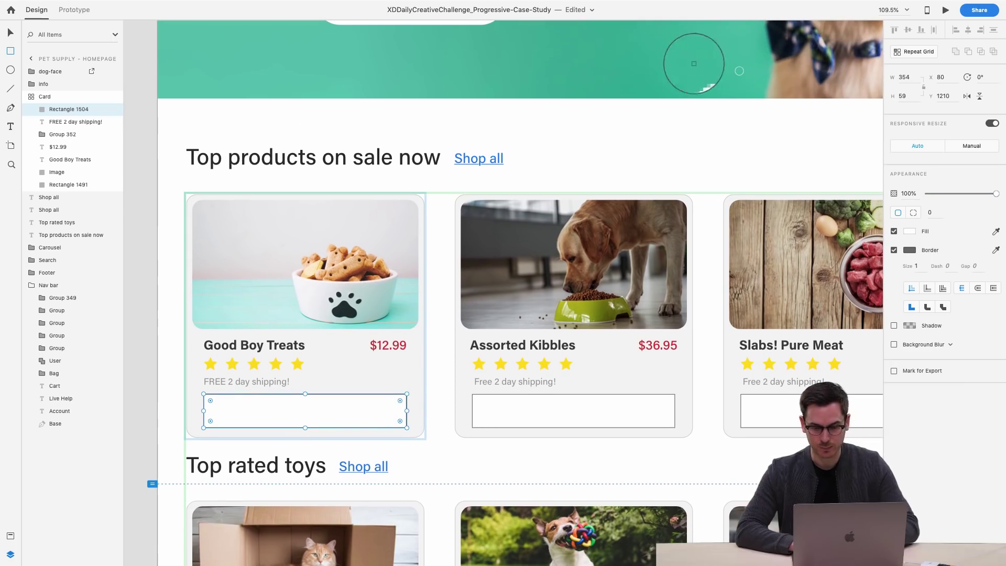
key("1")
scroll(622, 59, "up", 12)
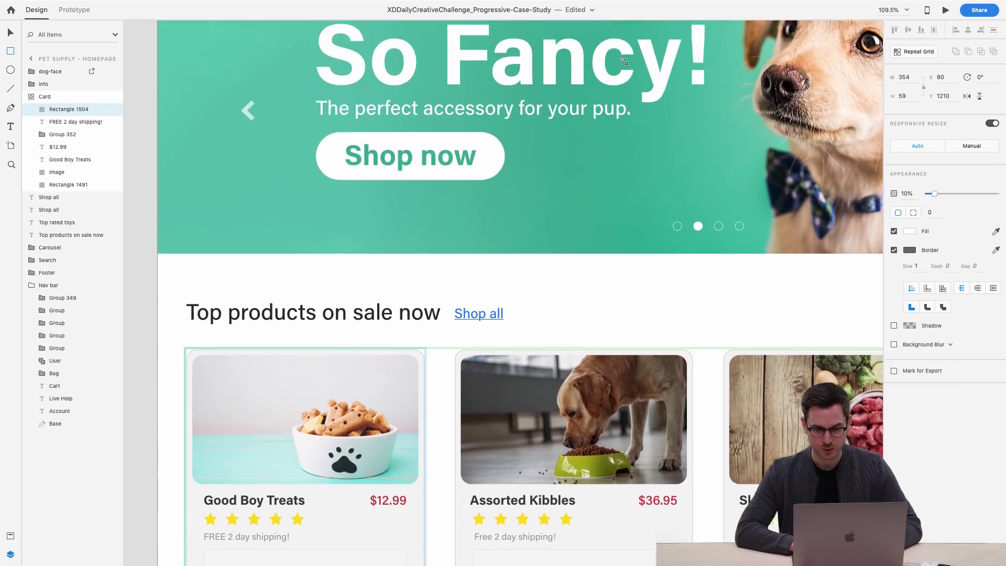
scroll(680, 135, "down", 15)
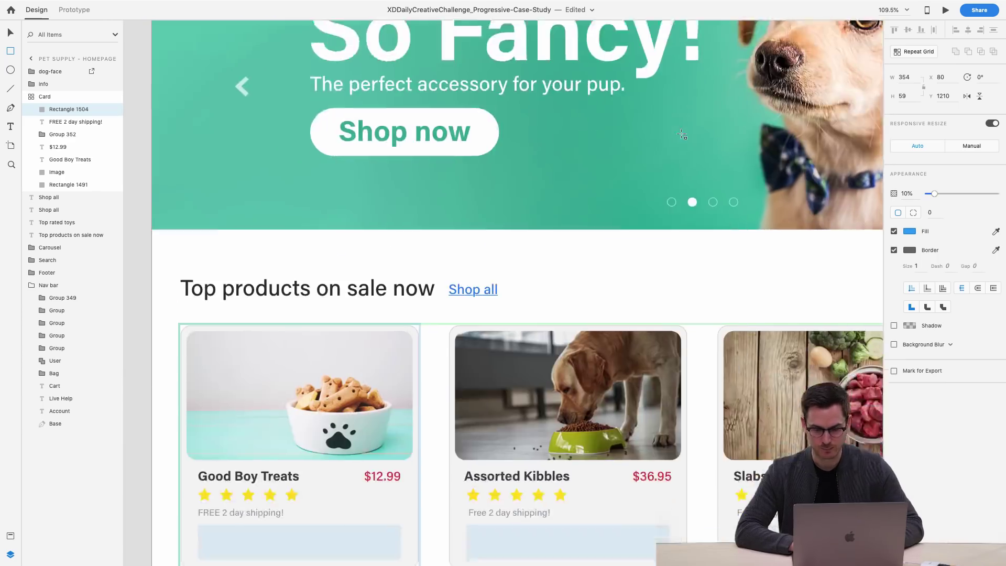
left_click_drag(934, 194, 996, 193)
left_click(894, 251)
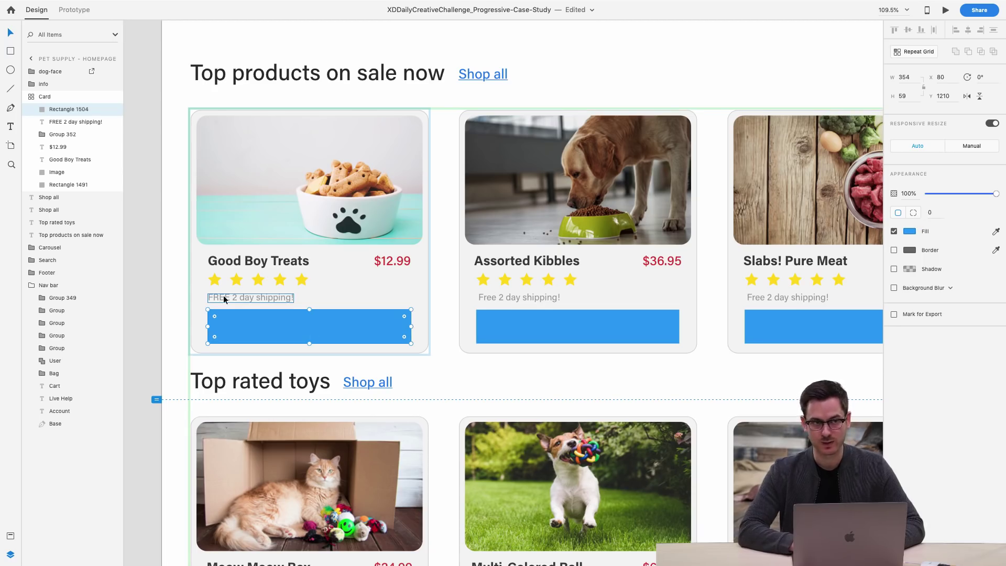
Round the corners of the Good Boy Treats card's blue button to a radius of 15.
scroll(220, 294, "up", 5)
scroll(262, 290, "left", 2)
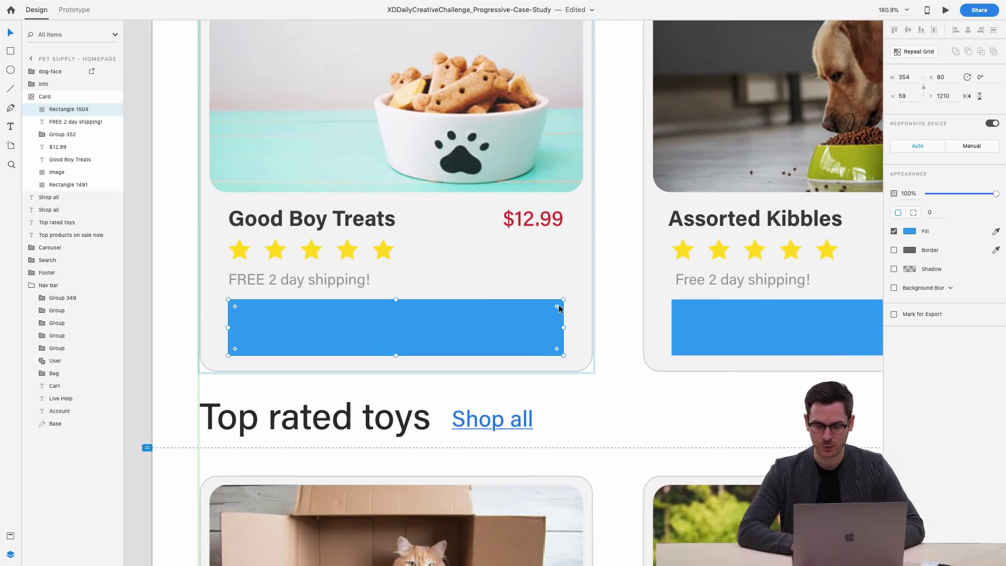
left_click_drag(558, 309, 557, 310)
key("super+z")
left_click_drag(556, 305, 549, 304)
Add a white "Add to Cart" text label on the Good Boy Treats card's blue button.
left_click(349, 332)
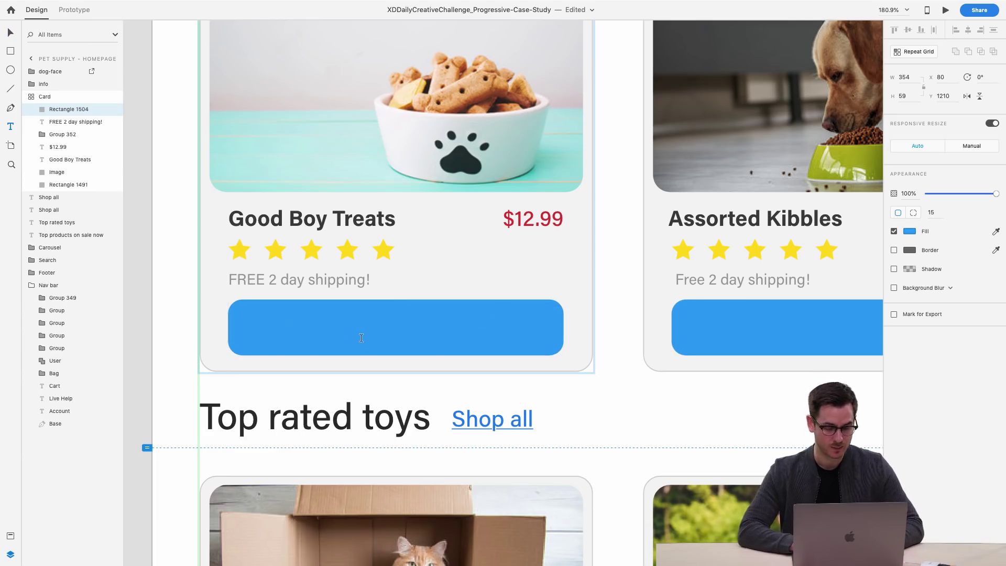
type("Add to car")
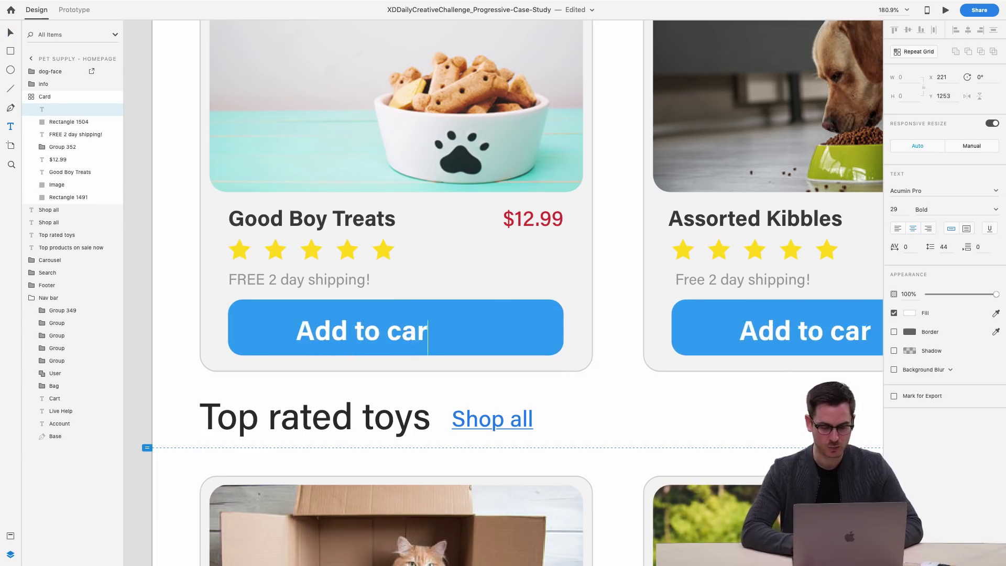
key("BackSpace")
key("BackSpace")
key("BackSpace")
type("Cart")
key("Escape")
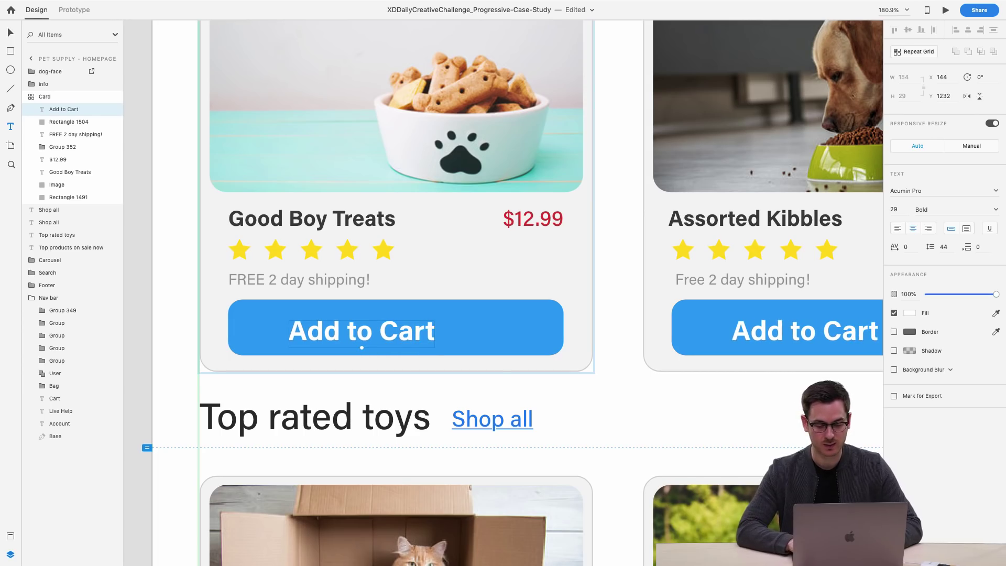
Move the "Add to Cart" label to about X 103, near the button's left end, and nudge it to the button's vertical middle.
scroll(400, 326, "down", 10)
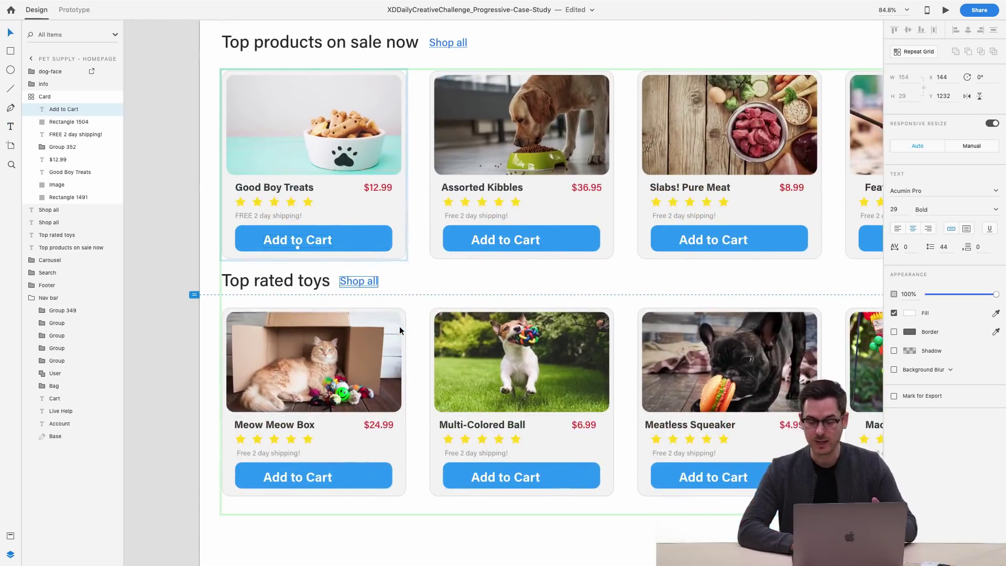
mouse_move(300, 240)
left_mouse_down()
mouse_move(316, 238)
mouse_move(294, 239)
left_mouse_up()
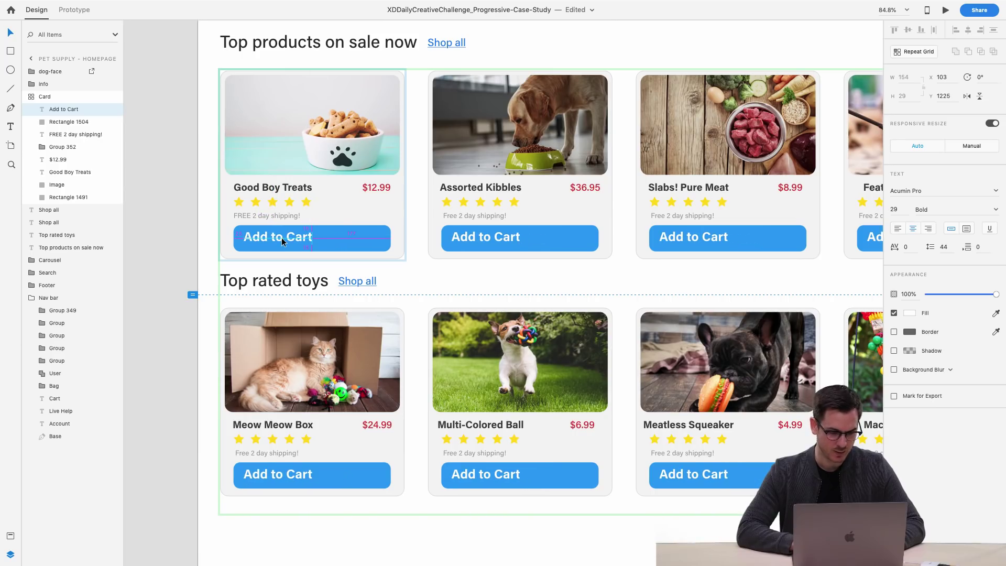
key("Down")
key("Down")
key("Down")
key("Down")
key("Up")
key("Up")
Narrow the button rectangle around the "Add to Cart" label and scale both down to a button of about 167 by 50.
left_click(349, 240)
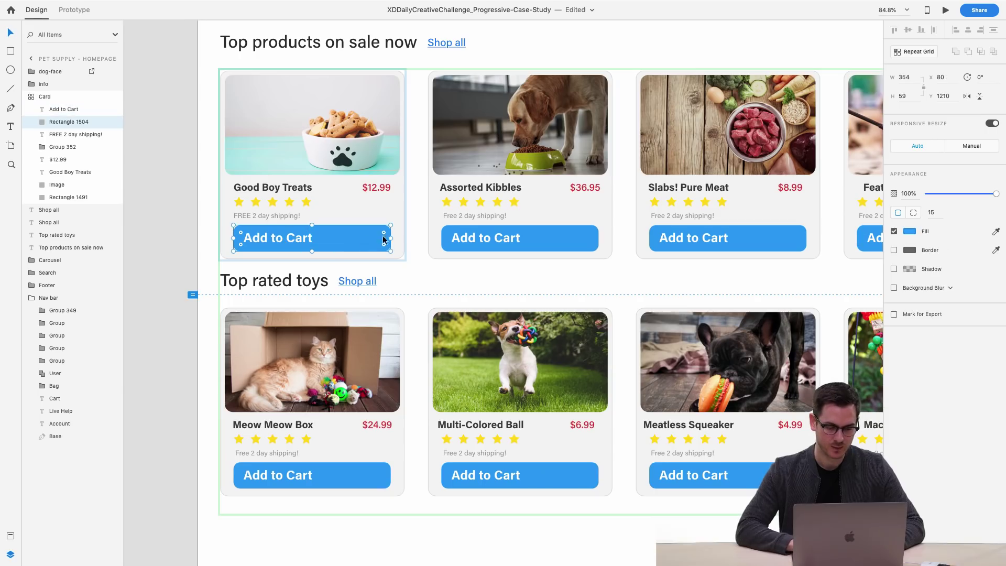
left_click_drag(391, 235, 307, 229)
left_click(320, 237, "shift")
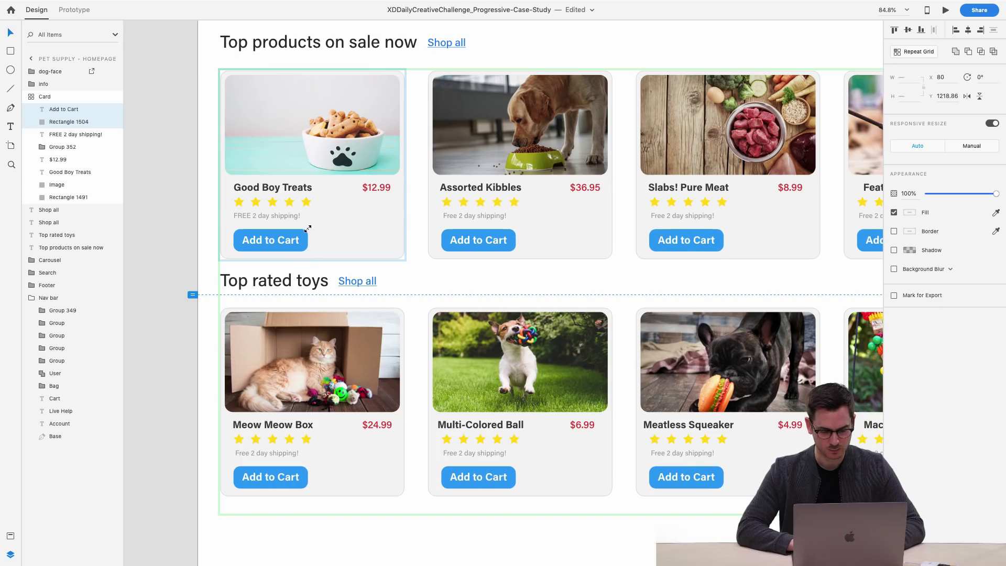
Round the corners of the Good Boy Treats card's button fully into a pill shape.
scroll(287, 235, "up", 5)
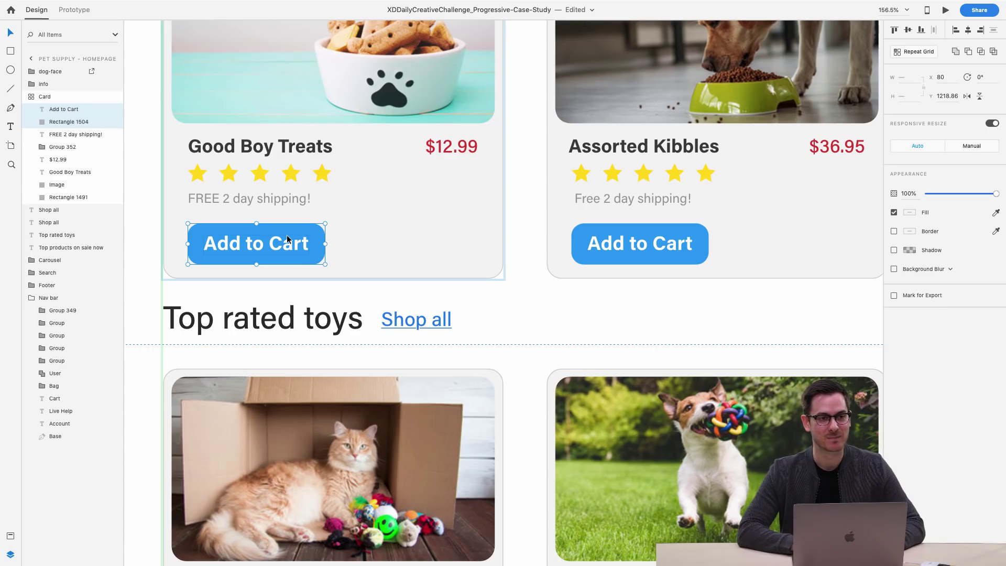
scroll(287, 235, "left", 2)
scroll(287, 235, "down", 1)
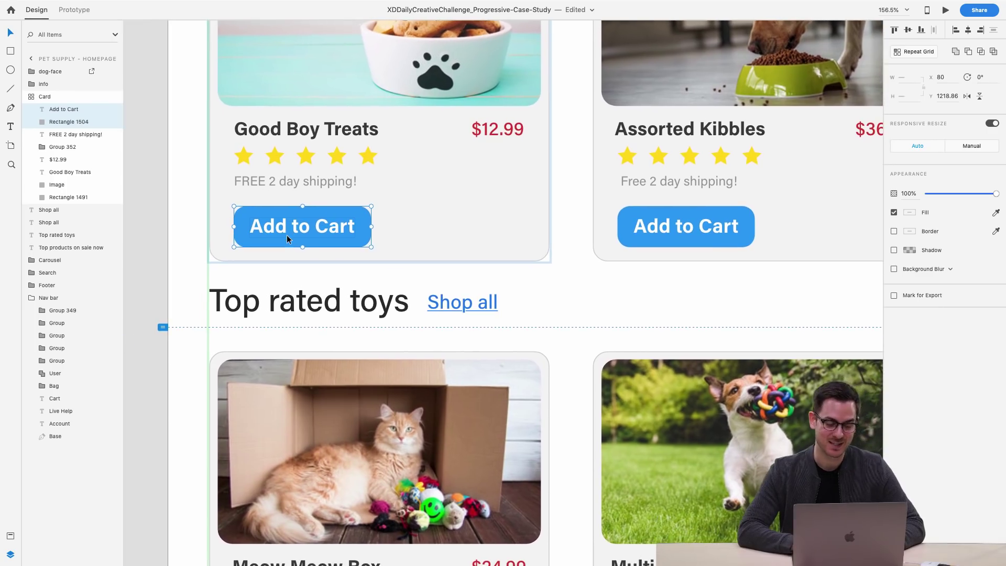
left_click(195, 228)
left_click(242, 226)
double_click(243, 209)
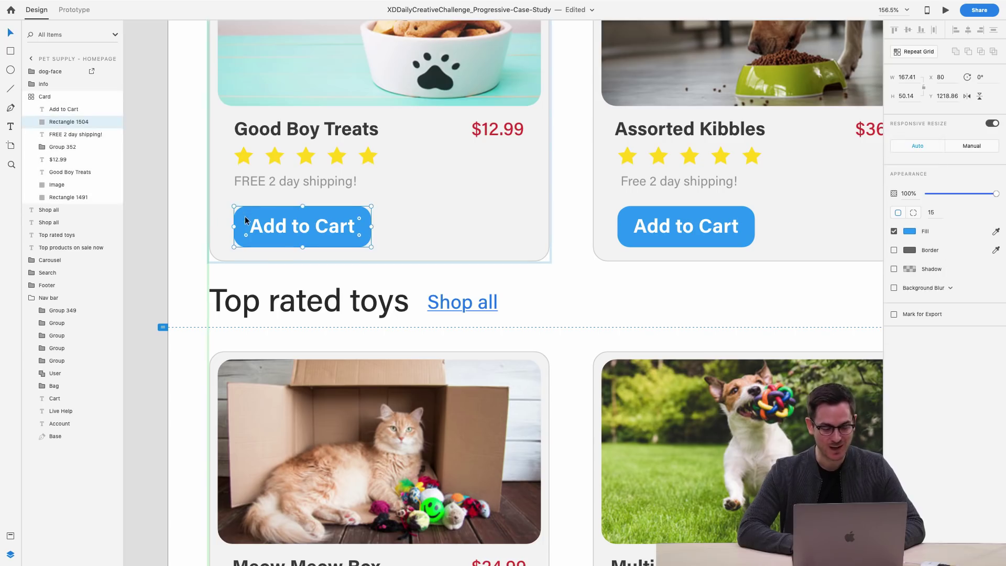
left_click(205, 220)
left_click_drag(319, 215, 335, 218)
Nudge the pill button and its label together up by 2 and leave the card for the whole repeat grid.
double_click(336, 216)
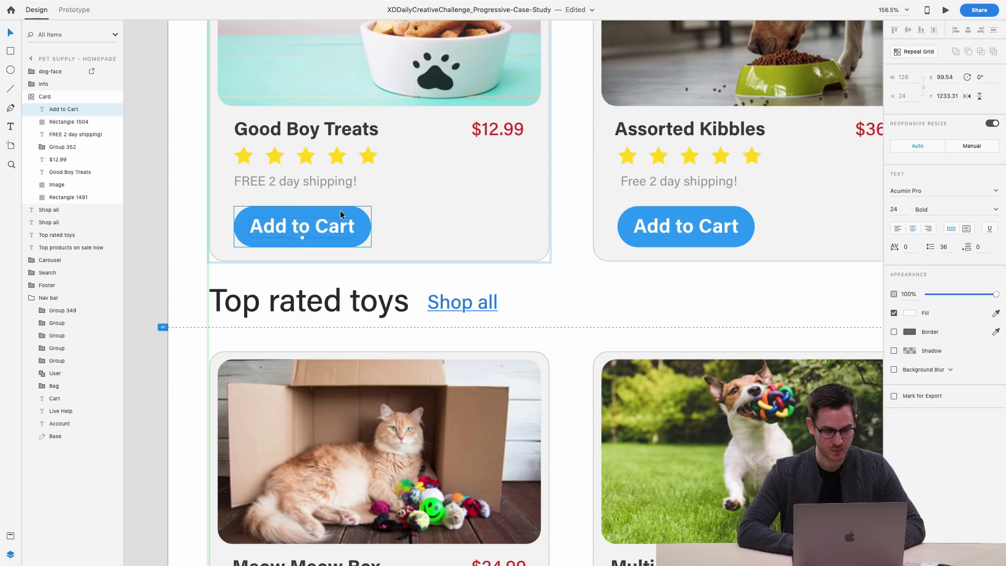
left_click(340, 210, "shift")
key("Up")
key("Up")
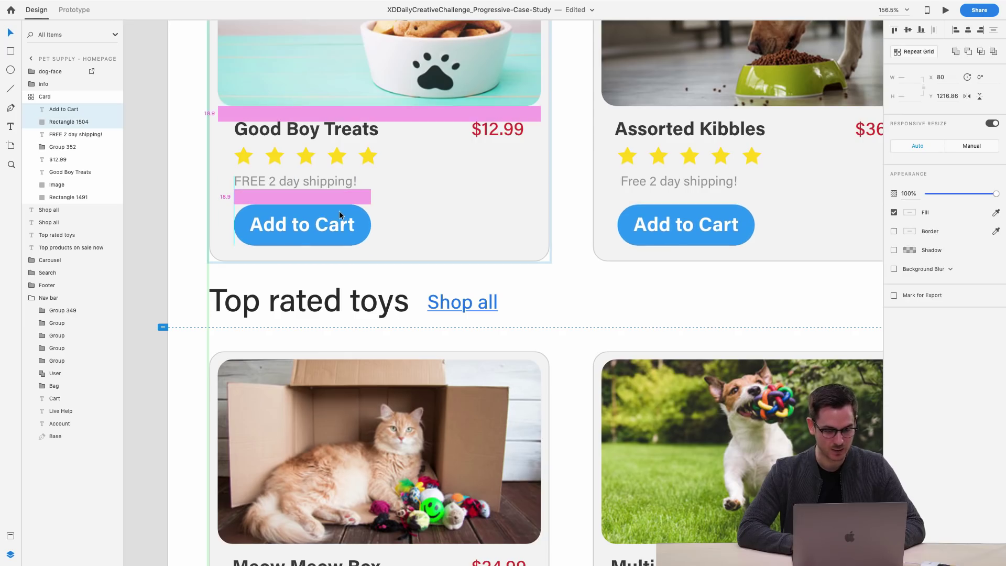
scroll(338, 211, "down", 5)
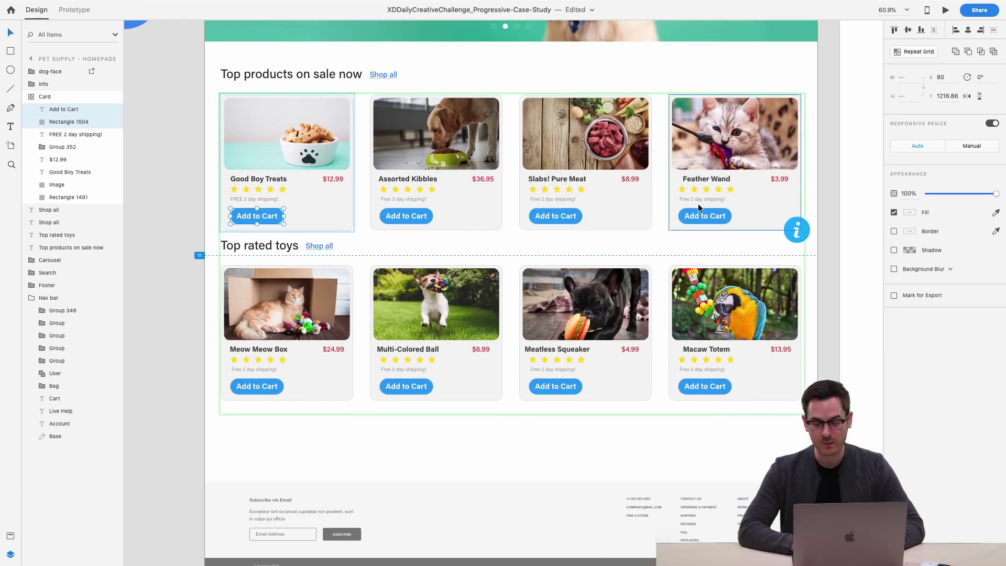
key("Escape")
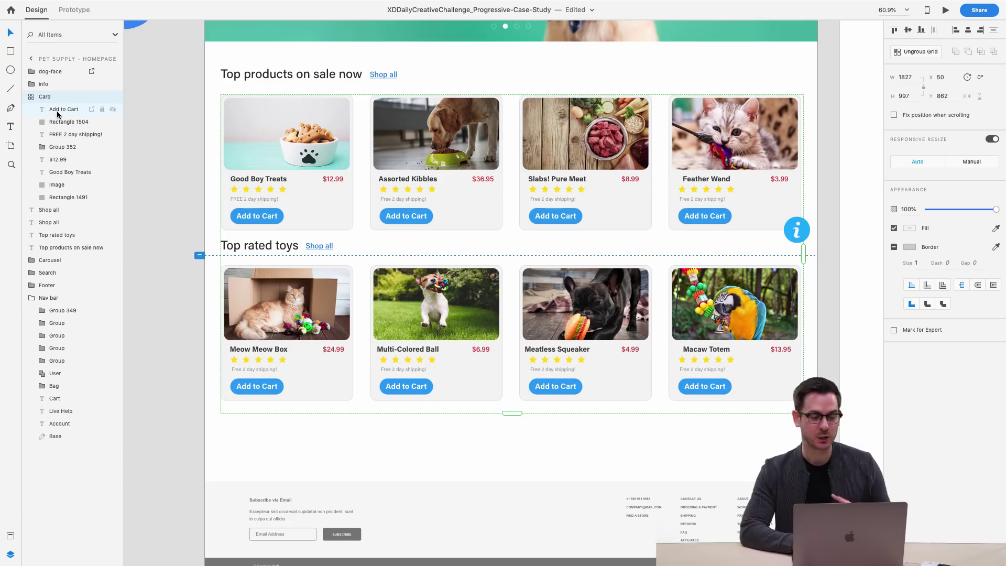
double_click(439, 137)
left_click(586, 134)
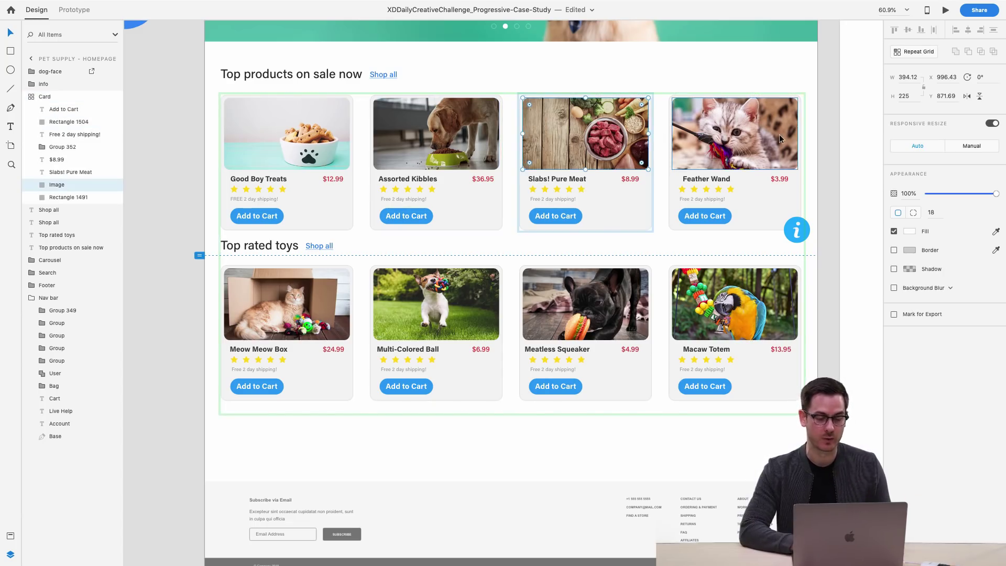
left_click(755, 304)
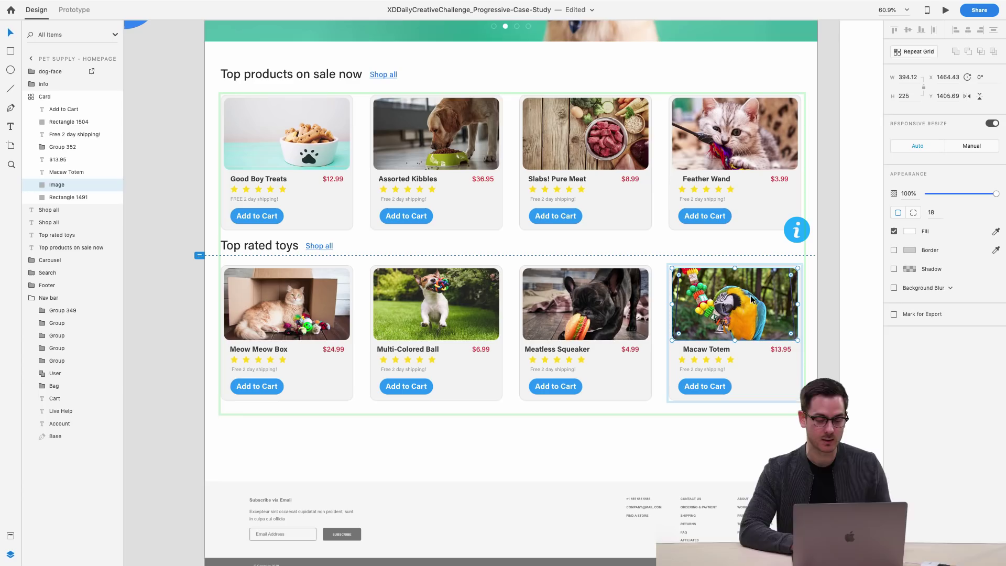
Create a prototype link from the Slabs! Pure Meat card's Add to Cart button to the checkout artboard "Pet Supply - Homepage – 1".
left_click(74, 10)
left_click(486, 212)
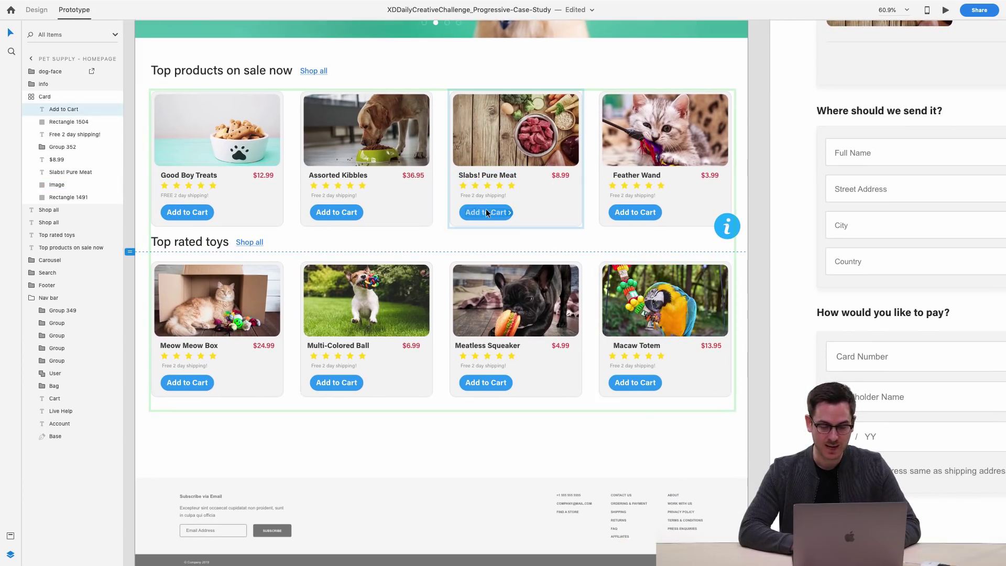
left_click(495, 207)
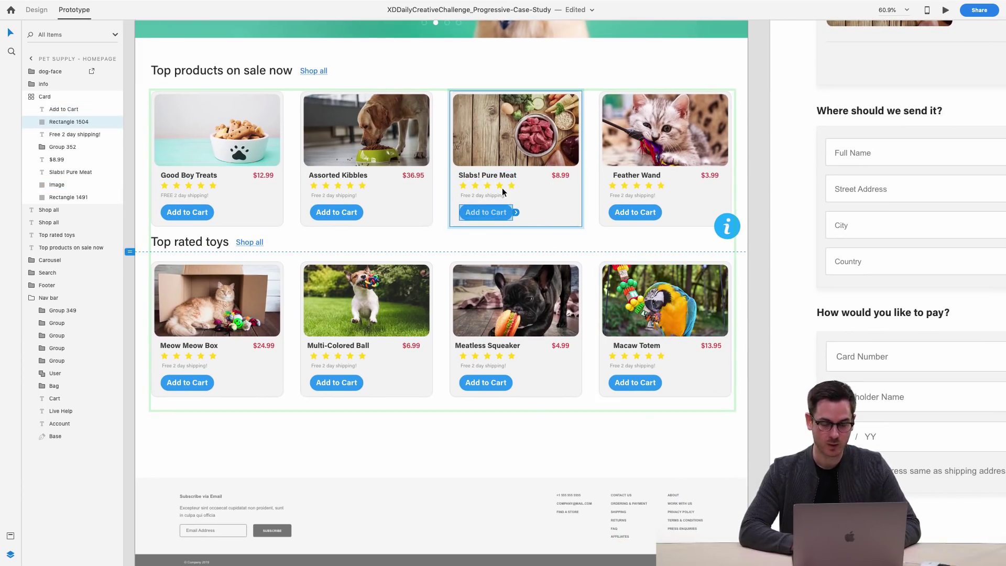
scroll(502, 187, "right", 5)
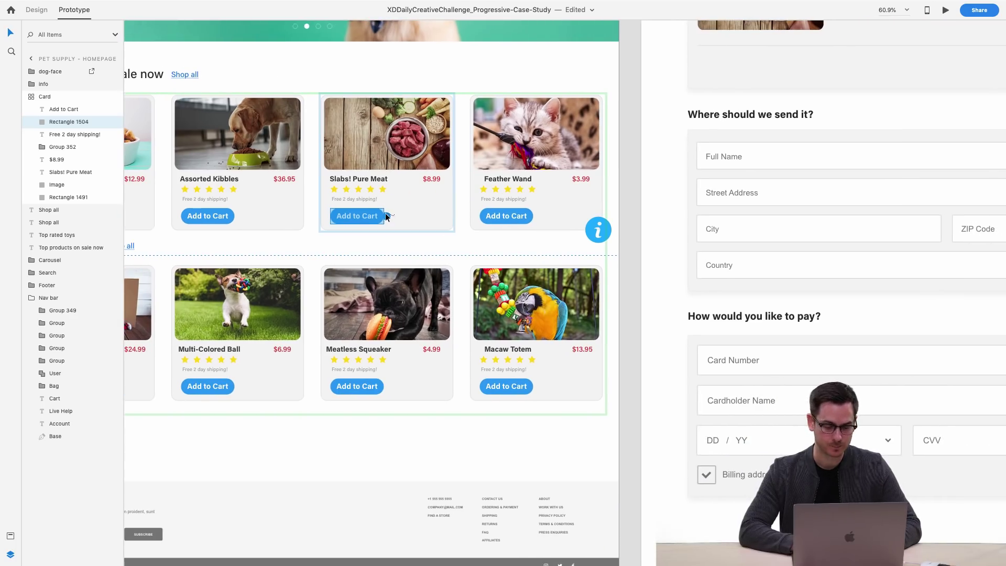
left_click_drag(386, 216, 720, 80)
Give the link a Tap trigger and a Transition action with the animation set to None, keeping the checkout artboard as destination.
left_click(614, 315)
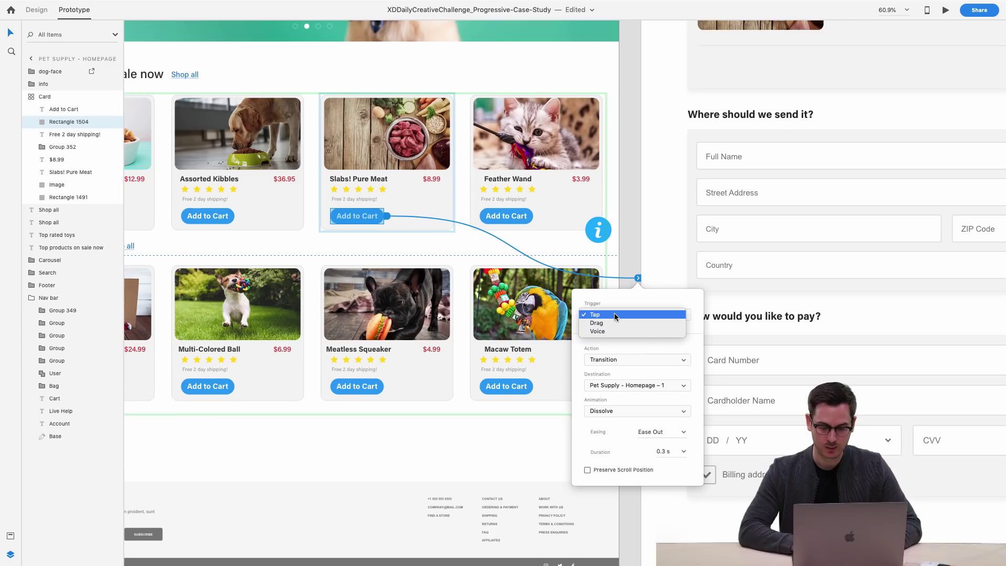
left_click(614, 313)
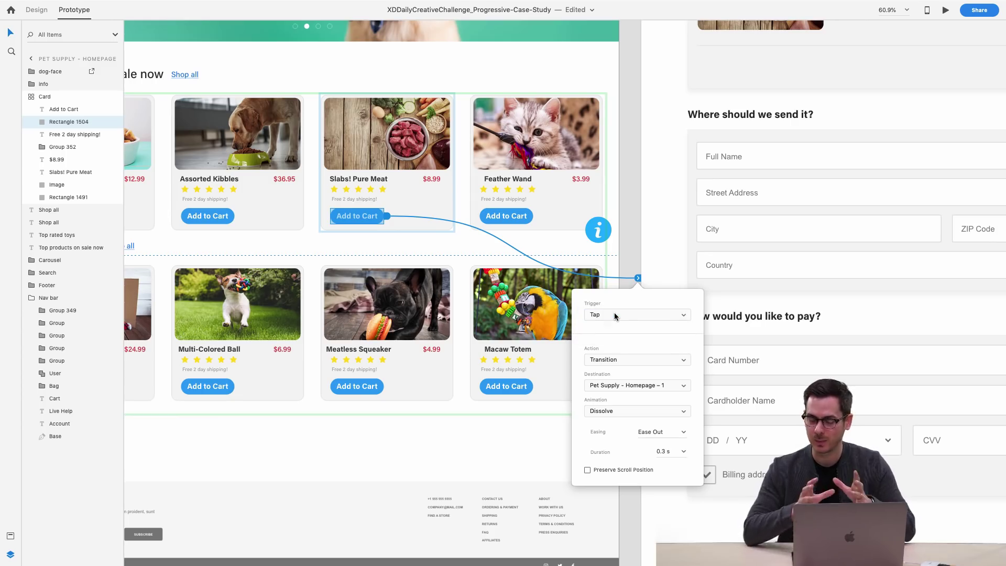
left_click(611, 360)
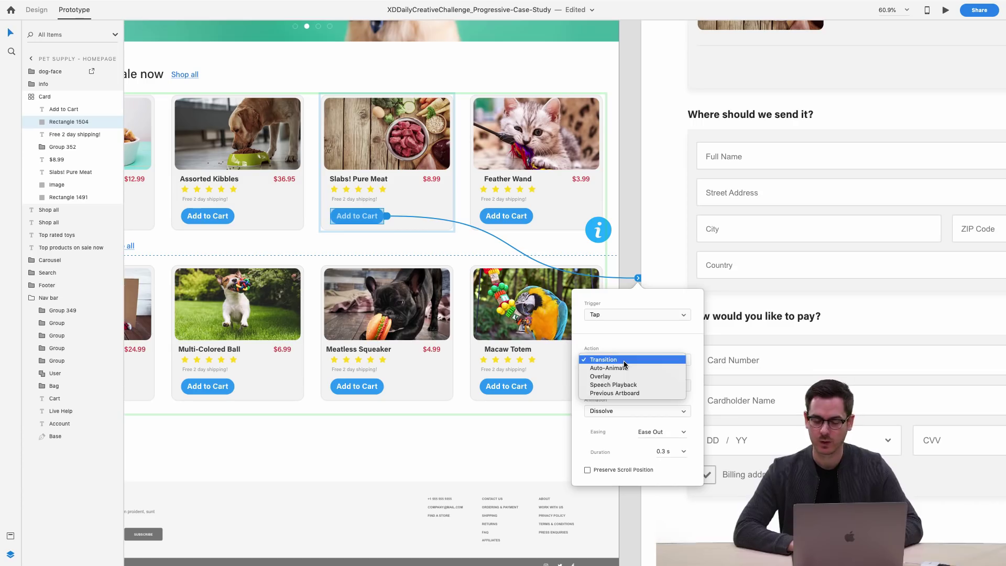
left_click(625, 361)
left_click(642, 386)
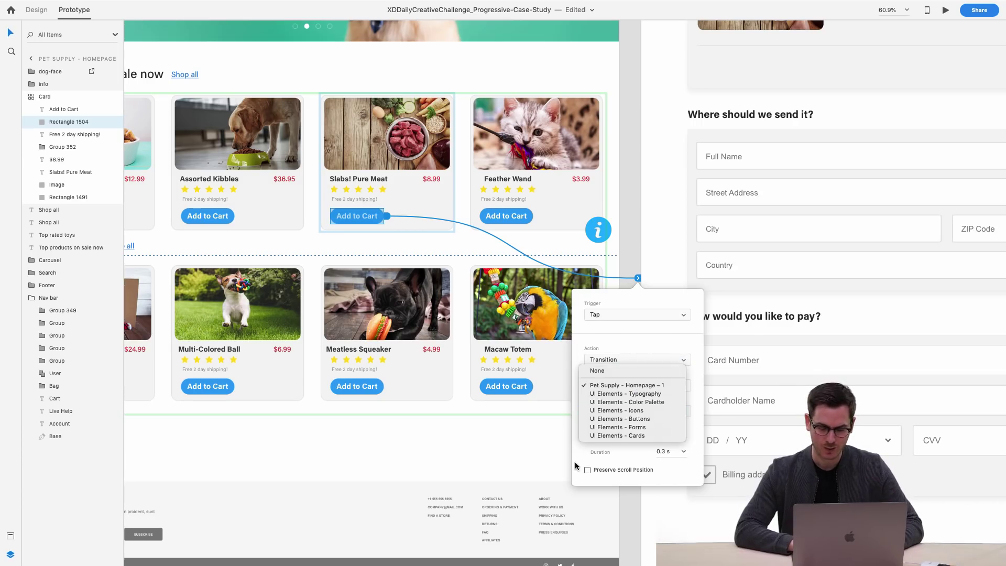
key("Escape")
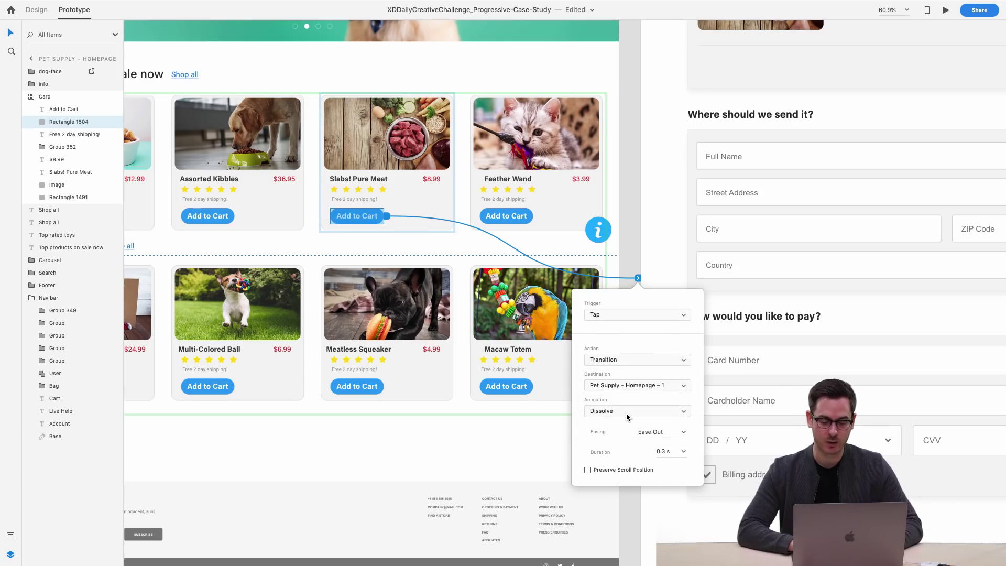
left_click(626, 413)
left_click(629, 406)
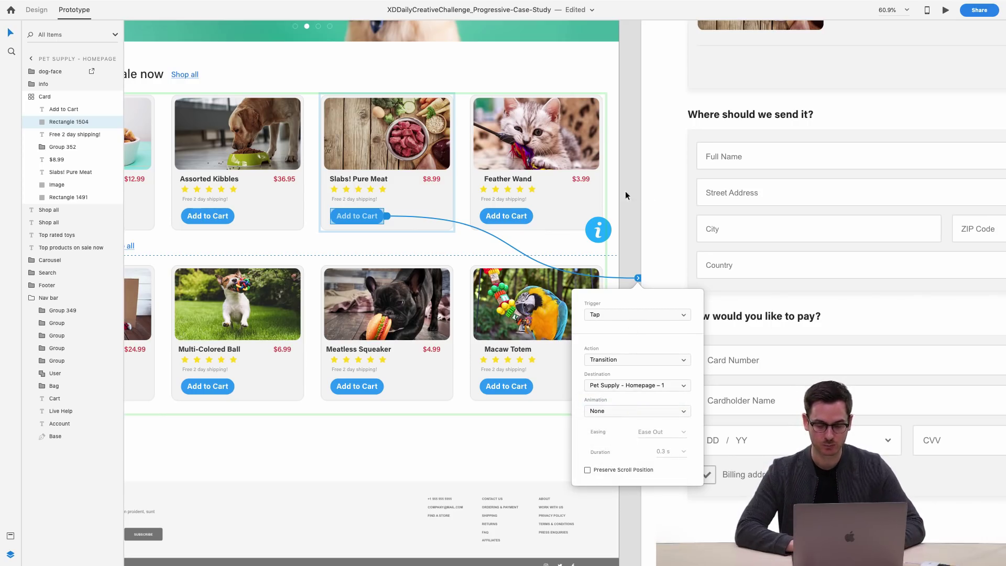
left_click(532, 203)
Preview the prototype, follow the Slabs! Pure Meat card's Add to Cart button, and review the whole checkout page.
left_click(946, 10)
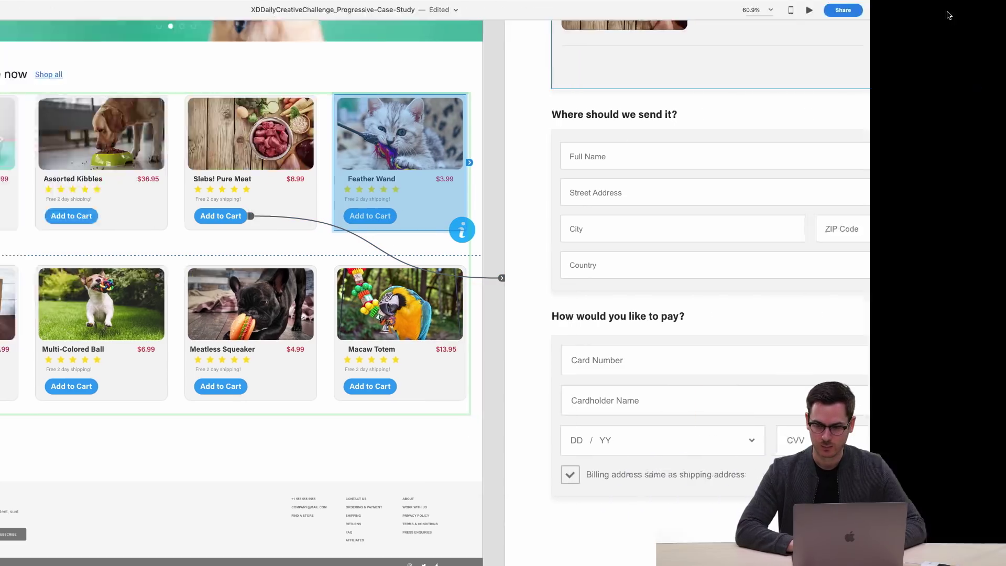
scroll(568, 494, "down", 8)
scroll(568, 493, "up", 8)
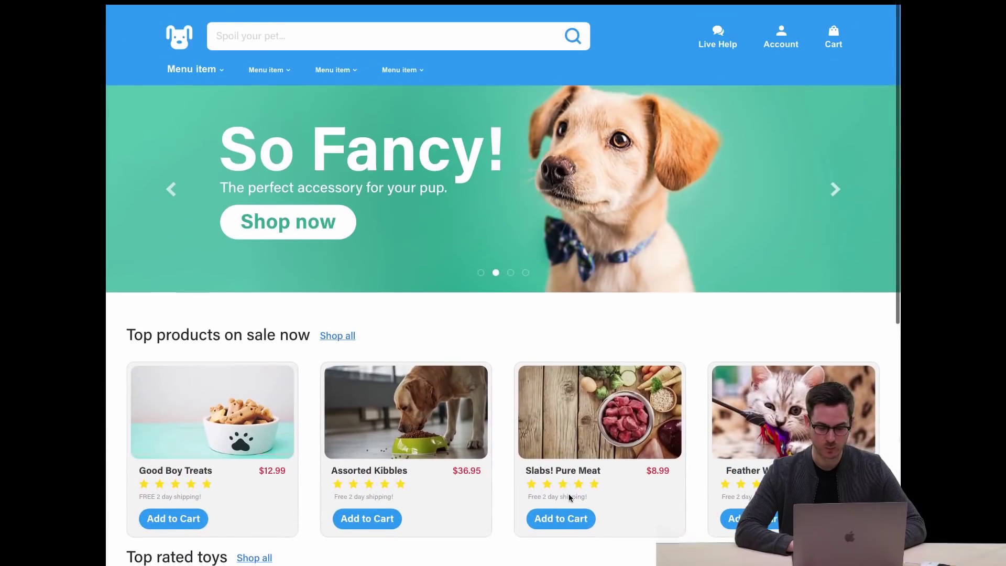
left_click(565, 515)
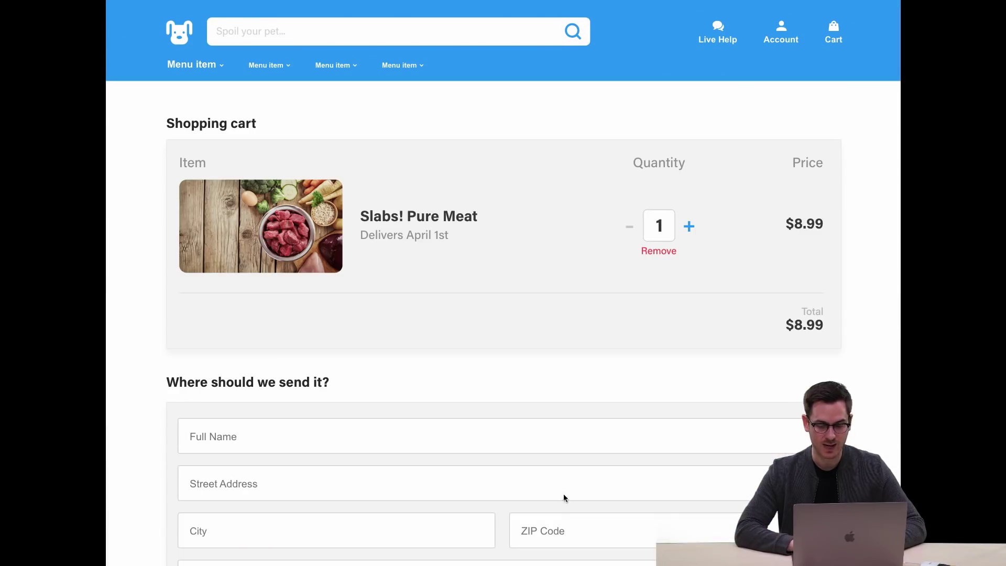
scroll(545, 304, "down", 6)
scroll(545, 306, "down", 3)
scroll(545, 305, "up", 10)
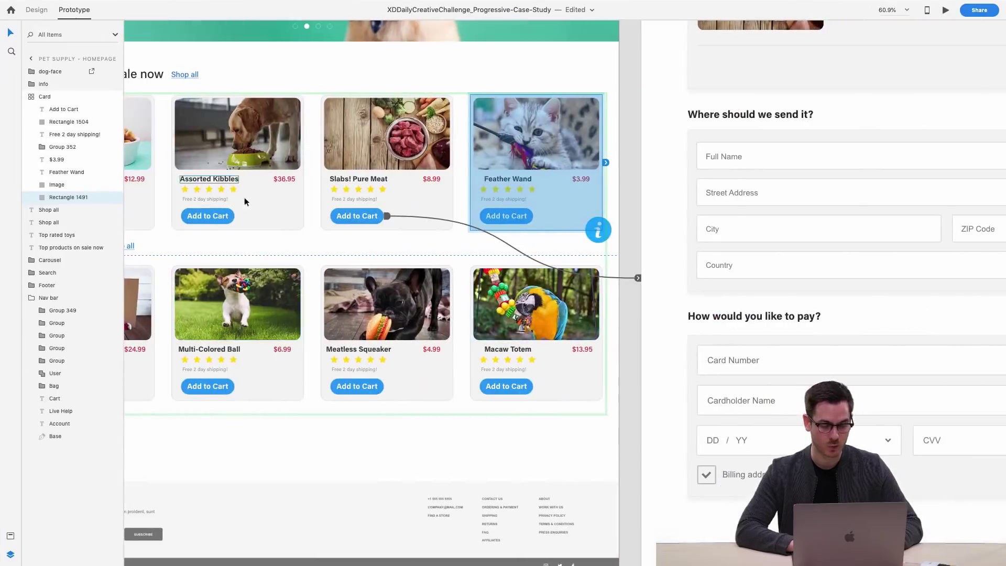
Return to designing the checkout and fully round the corners of the Complete Purchase button's rectangle.
scroll(746, 272, "right", 10)
scroll(747, 271, "down", 5)
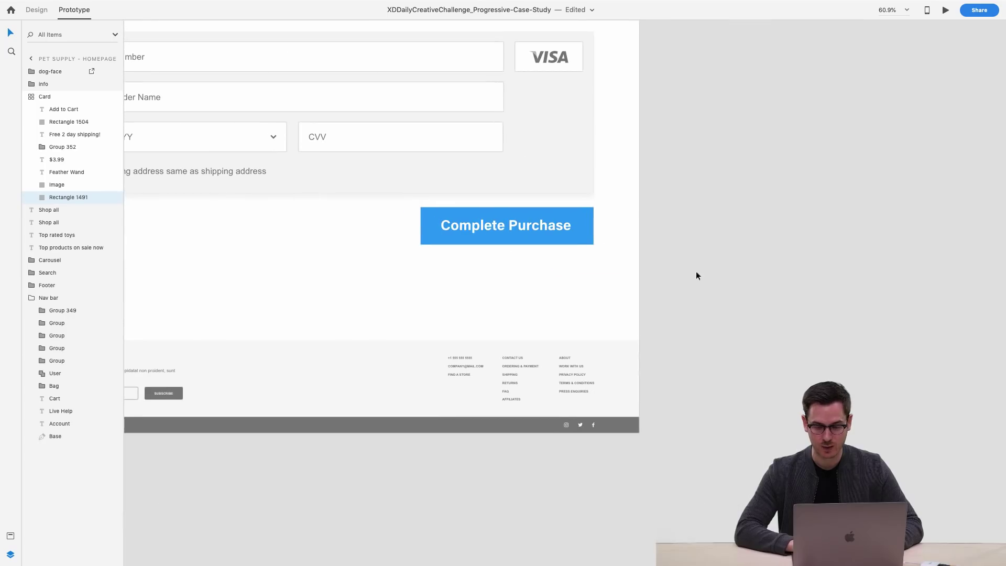
left_click(590, 235)
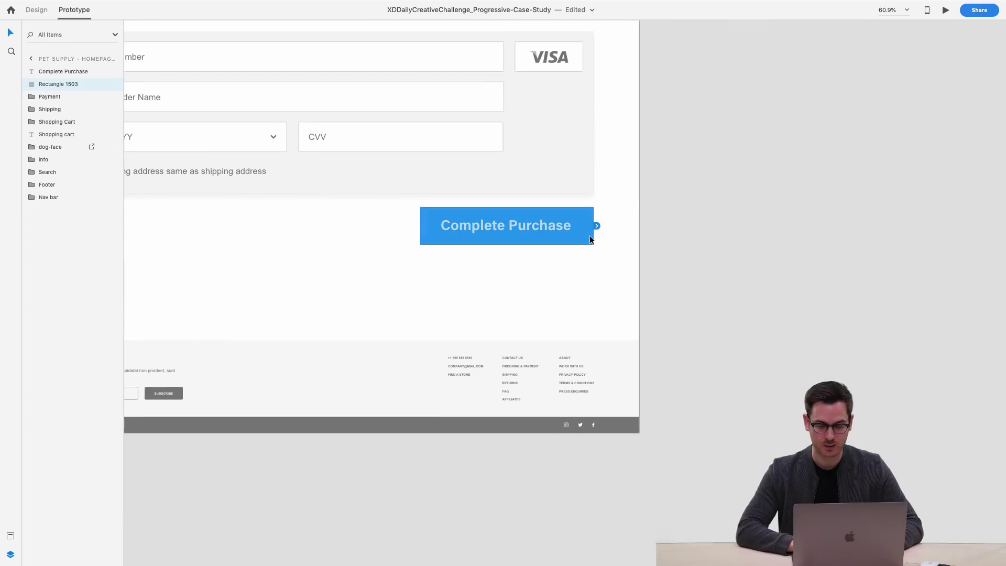
left_click(35, 8)
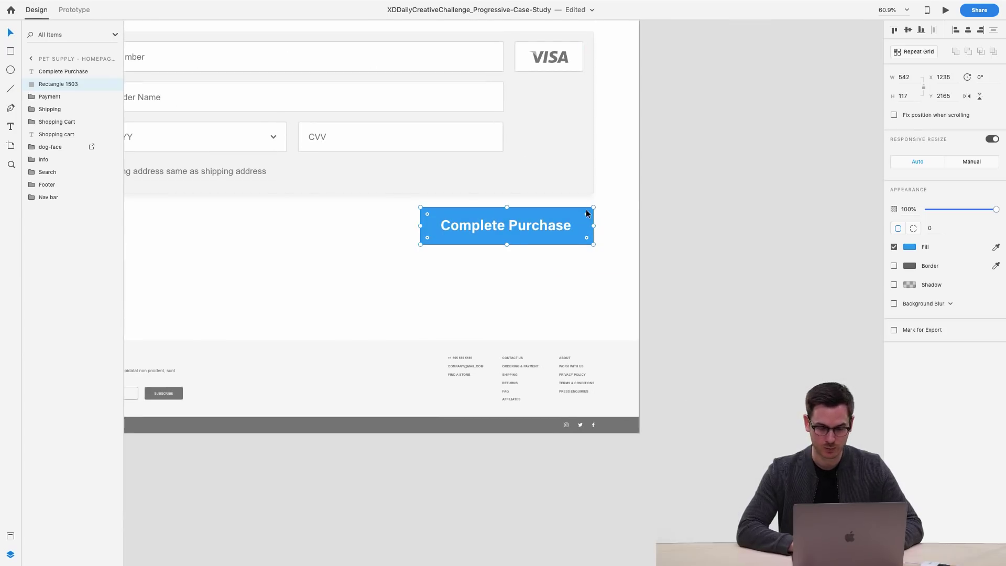
left_click_drag(586, 216, 533, 234)
left_click(621, 269)
Share the prototype for review under the title "Pet Store" and create a link that anyone with it can view.
scroll(621, 269, "down", 5)
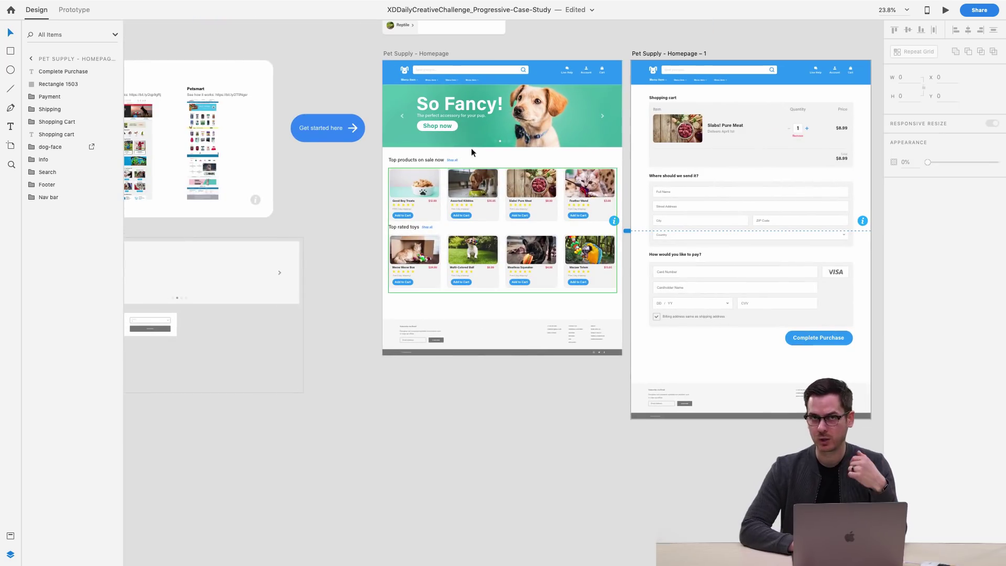
left_click(473, 106)
left_click(972, 14)
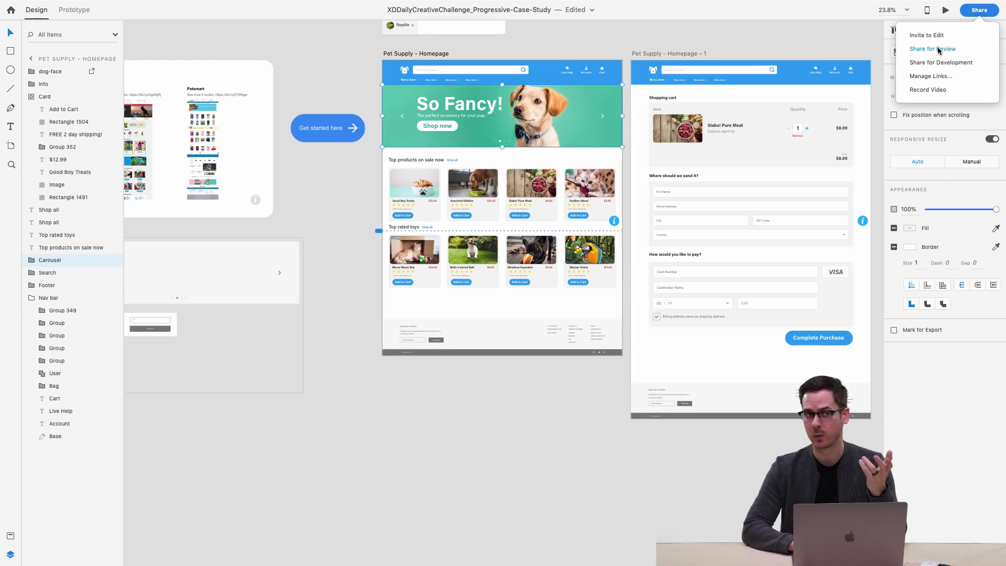
left_click(938, 46)
left_click(867, 124)
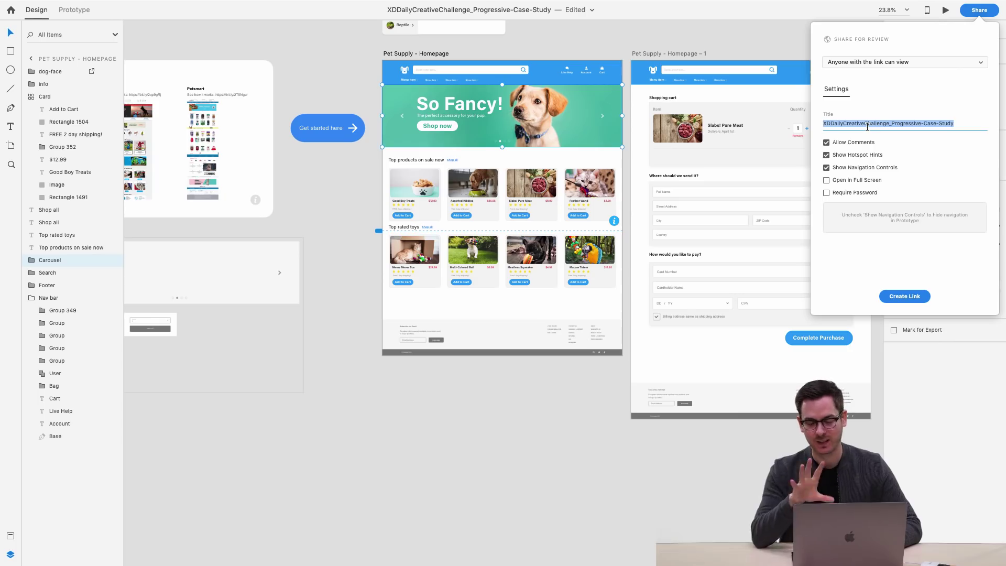
type("Store")
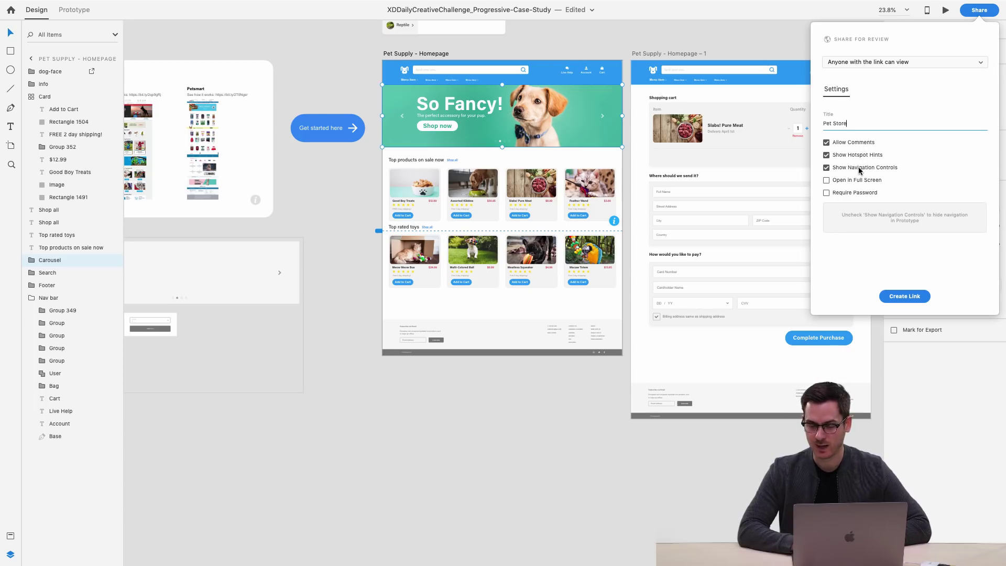
left_click(911, 297)
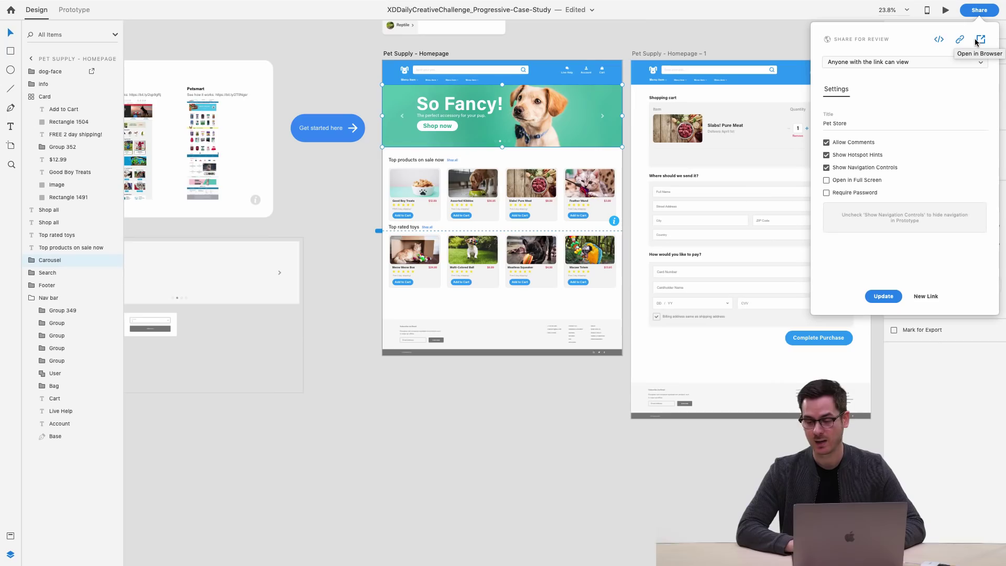
Open the shared Pet Store review link in the Safari browser.
left_click(975, 42)
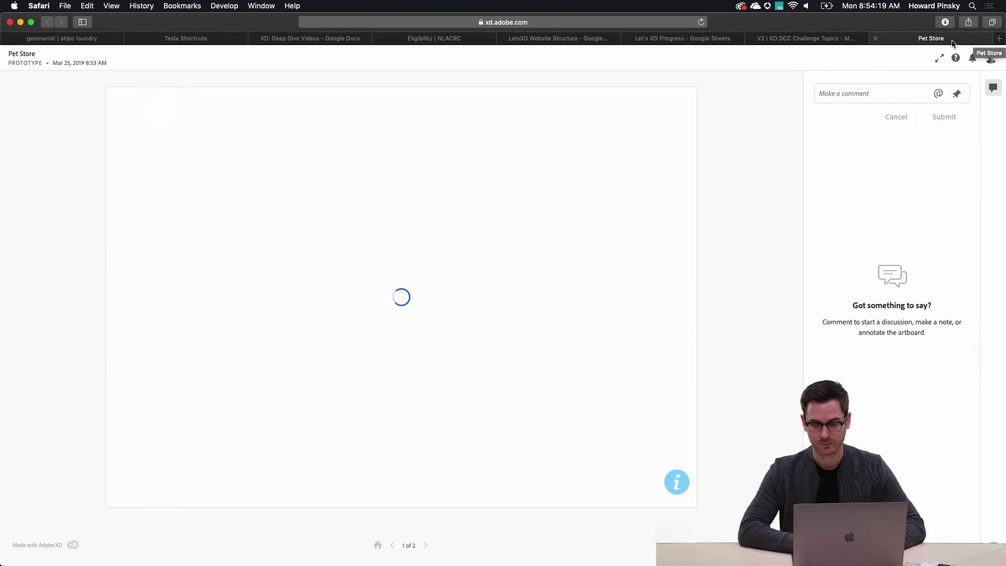
left_click_drag(953, 73, 952, 71)
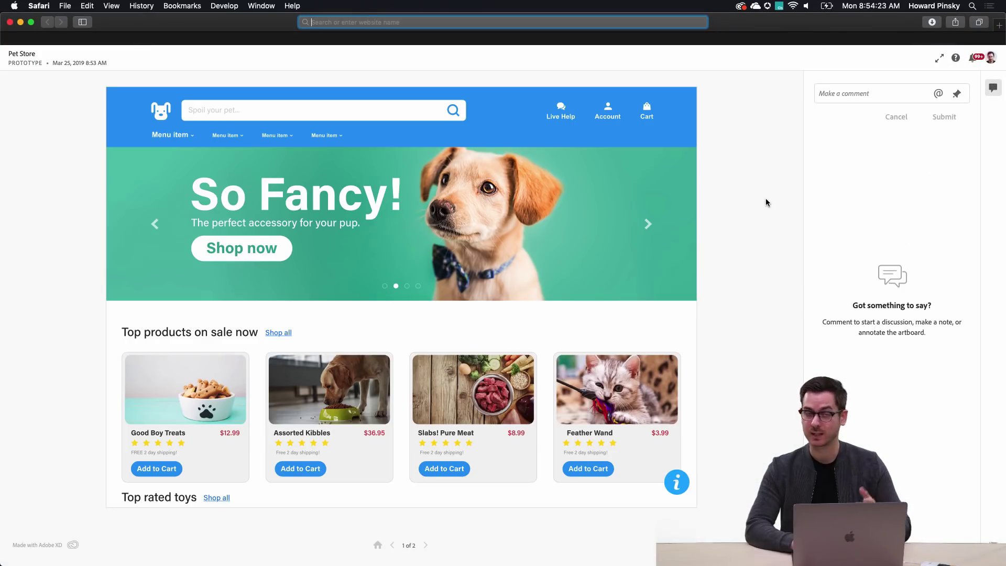
left_click(761, 202)
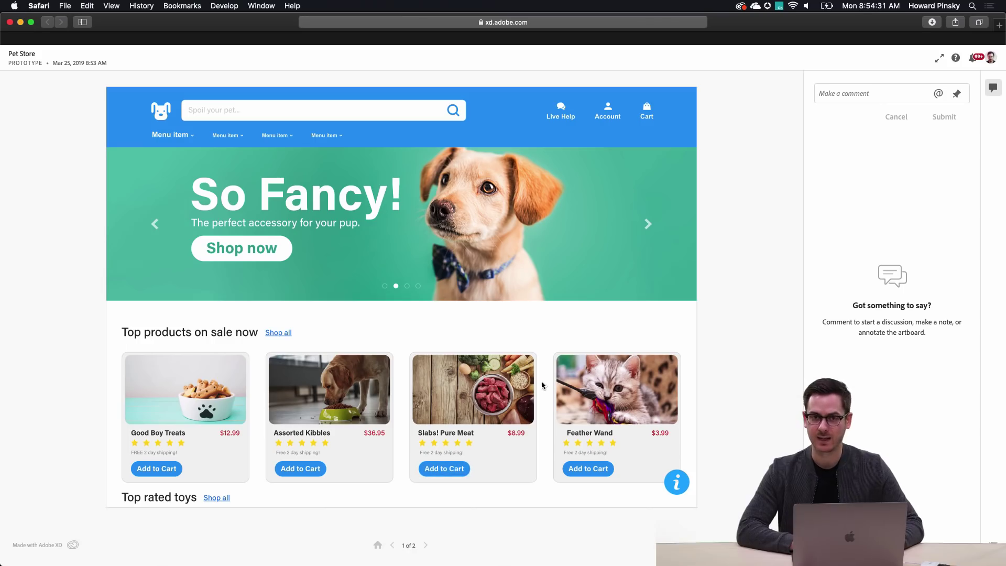
Test the shared prototype by following the Slabs! Pure Meat card's Add to Cart button and paging between the homepage and checkout.
left_click(457, 470)
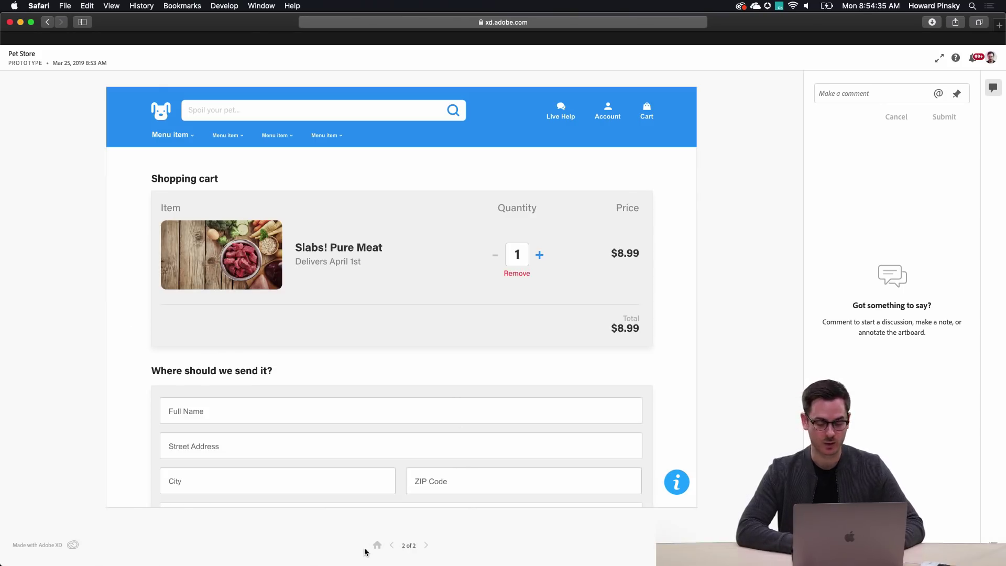
left_click(392, 545)
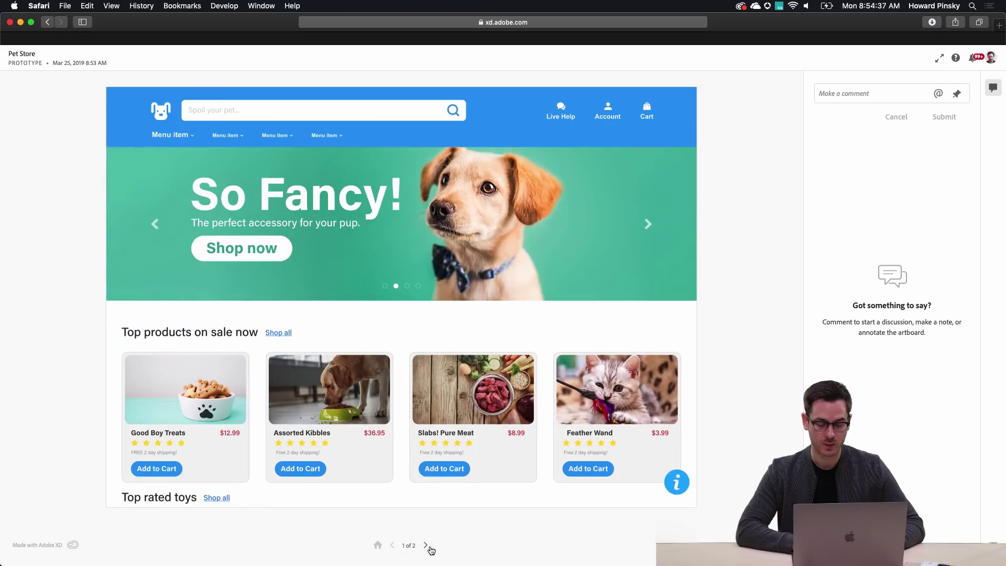
left_click(392, 545)
left_click(426, 545)
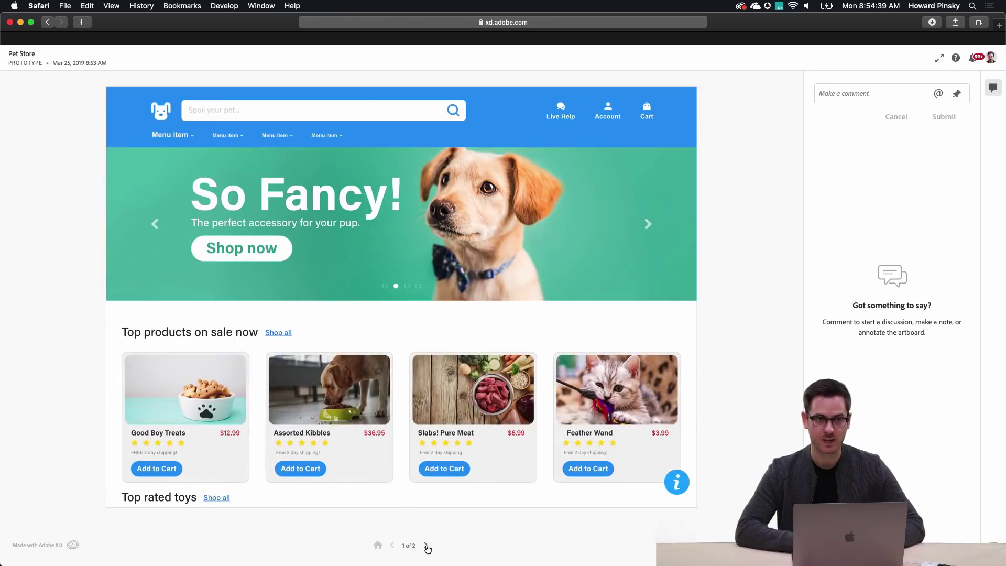